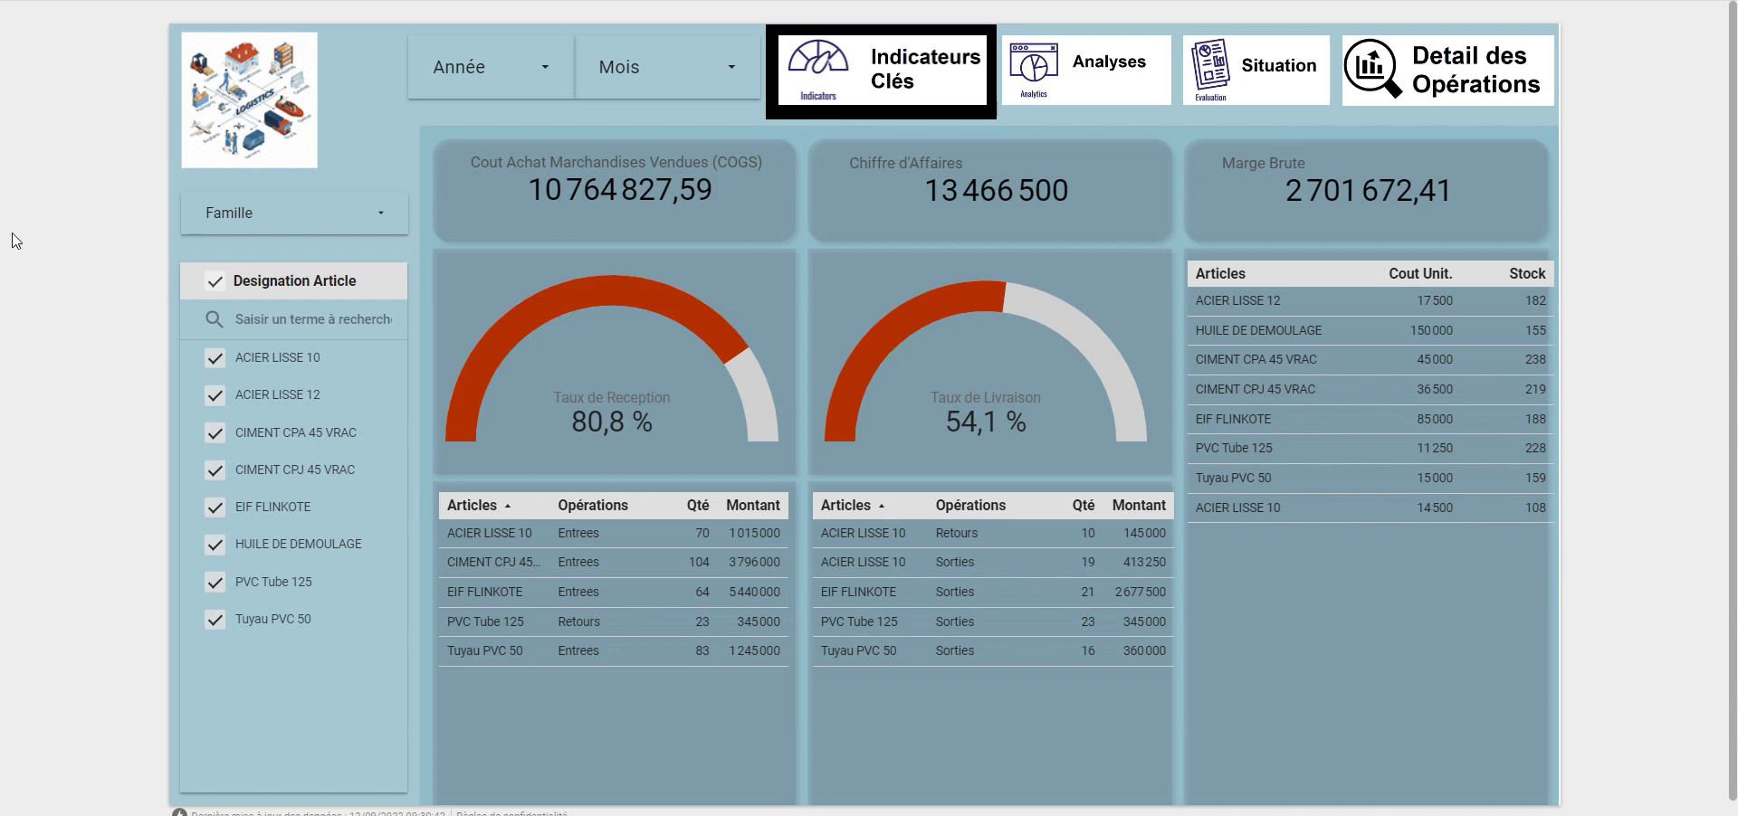
Look through the empty template workbook's sheets from Parametres to Sorties, and return to Parametres
mouse_move(800, 7)
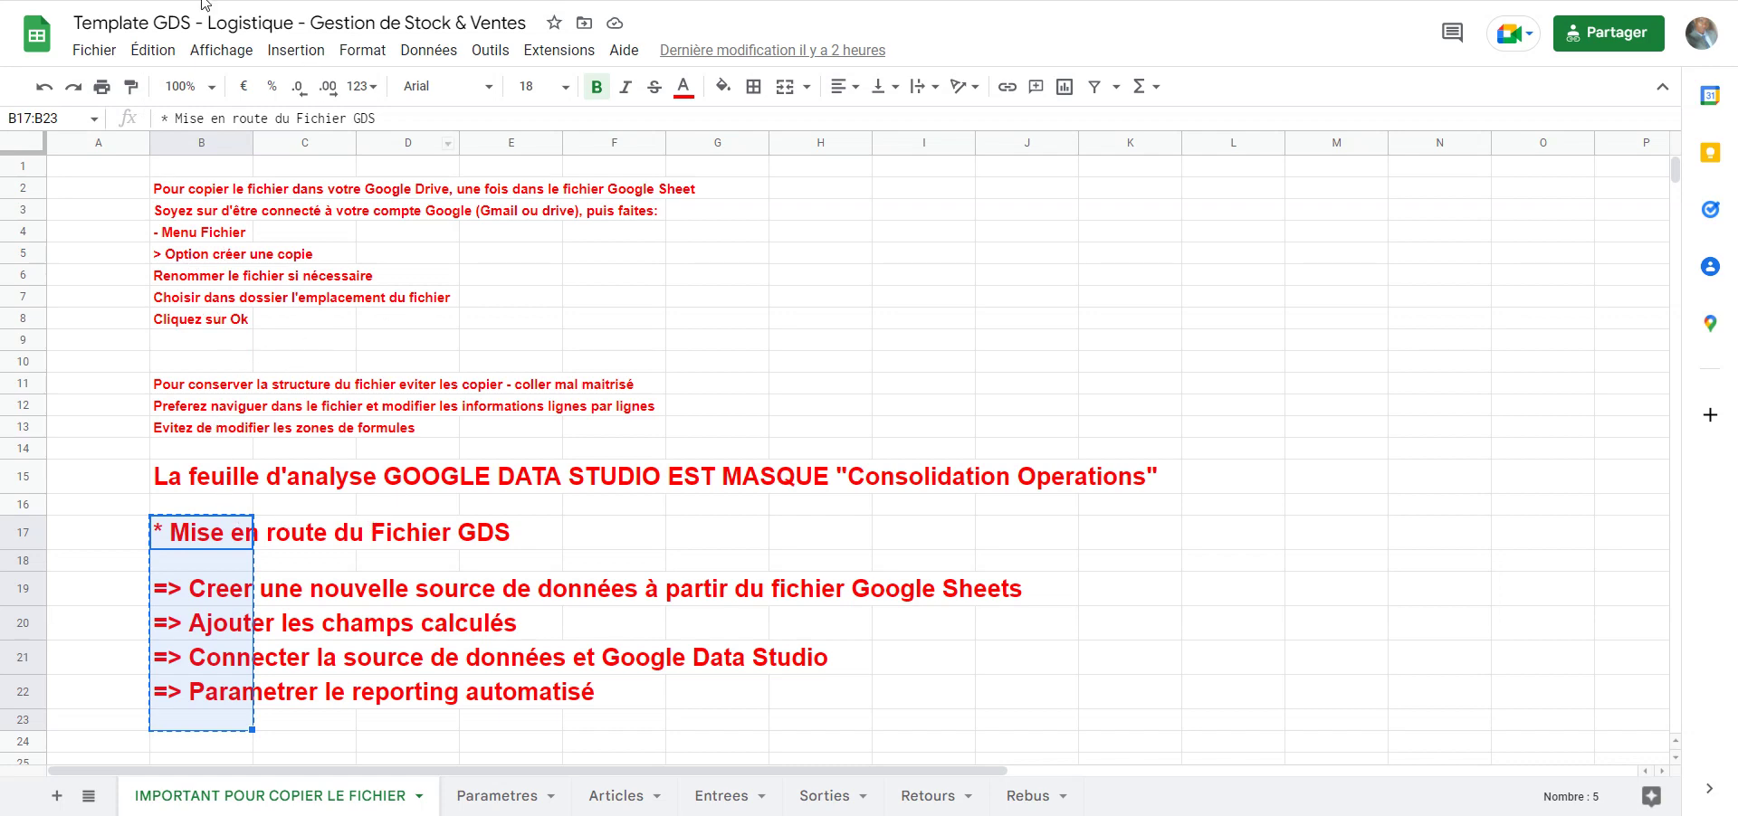
left_click(503, 796)
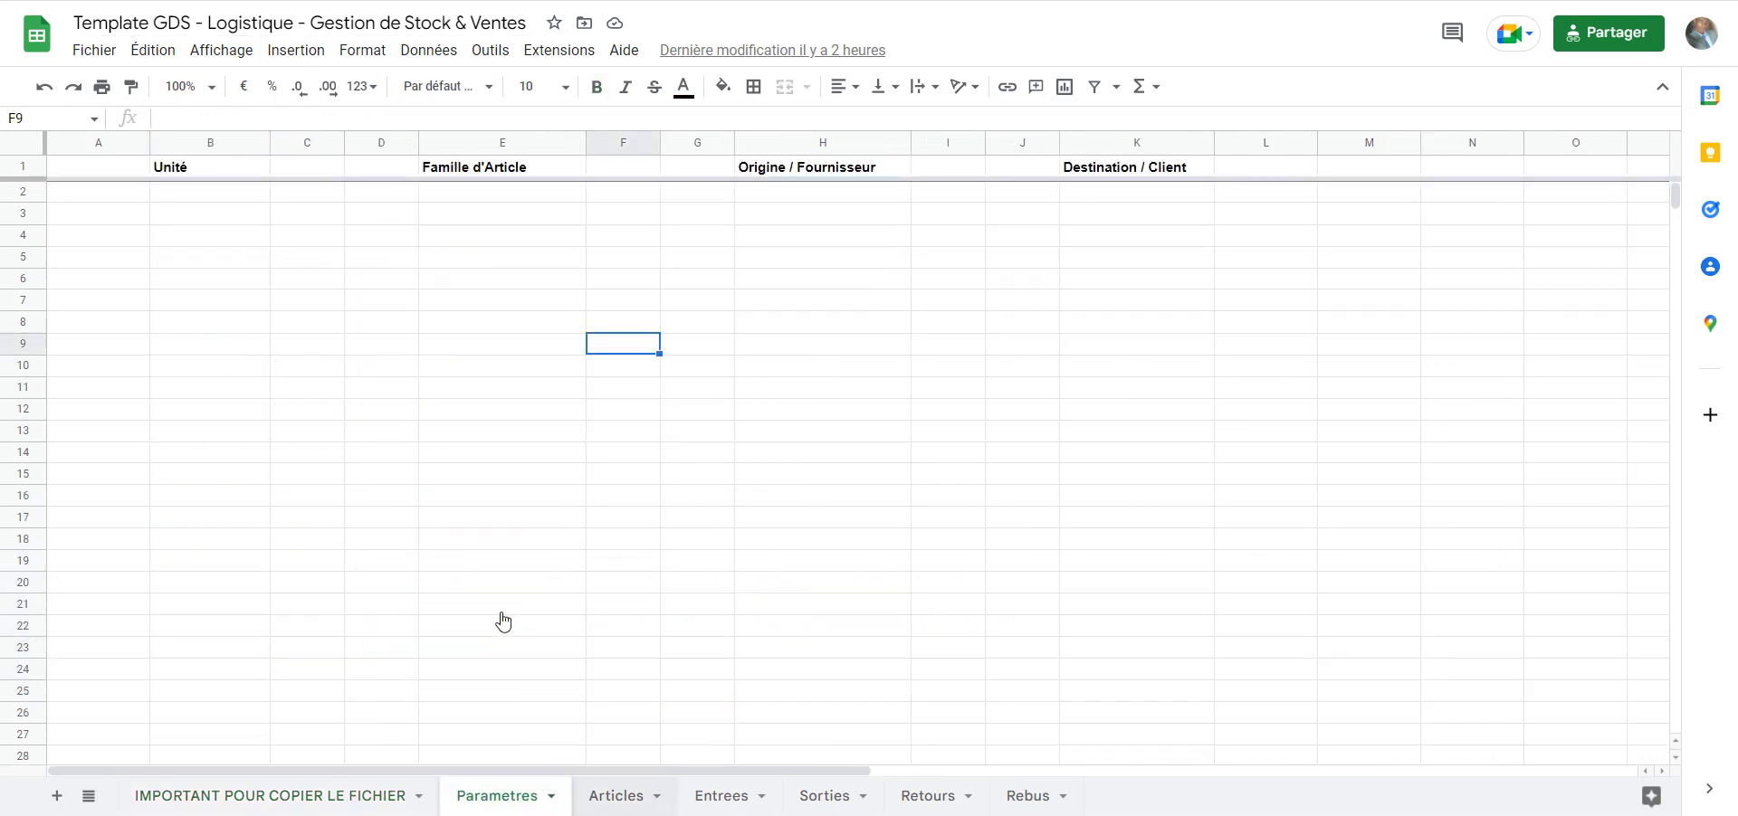
key("ctrl+shift+Page_Down")
key("ctrl+shift+Page_Down")
key("ctrl+shift+Page_Down")
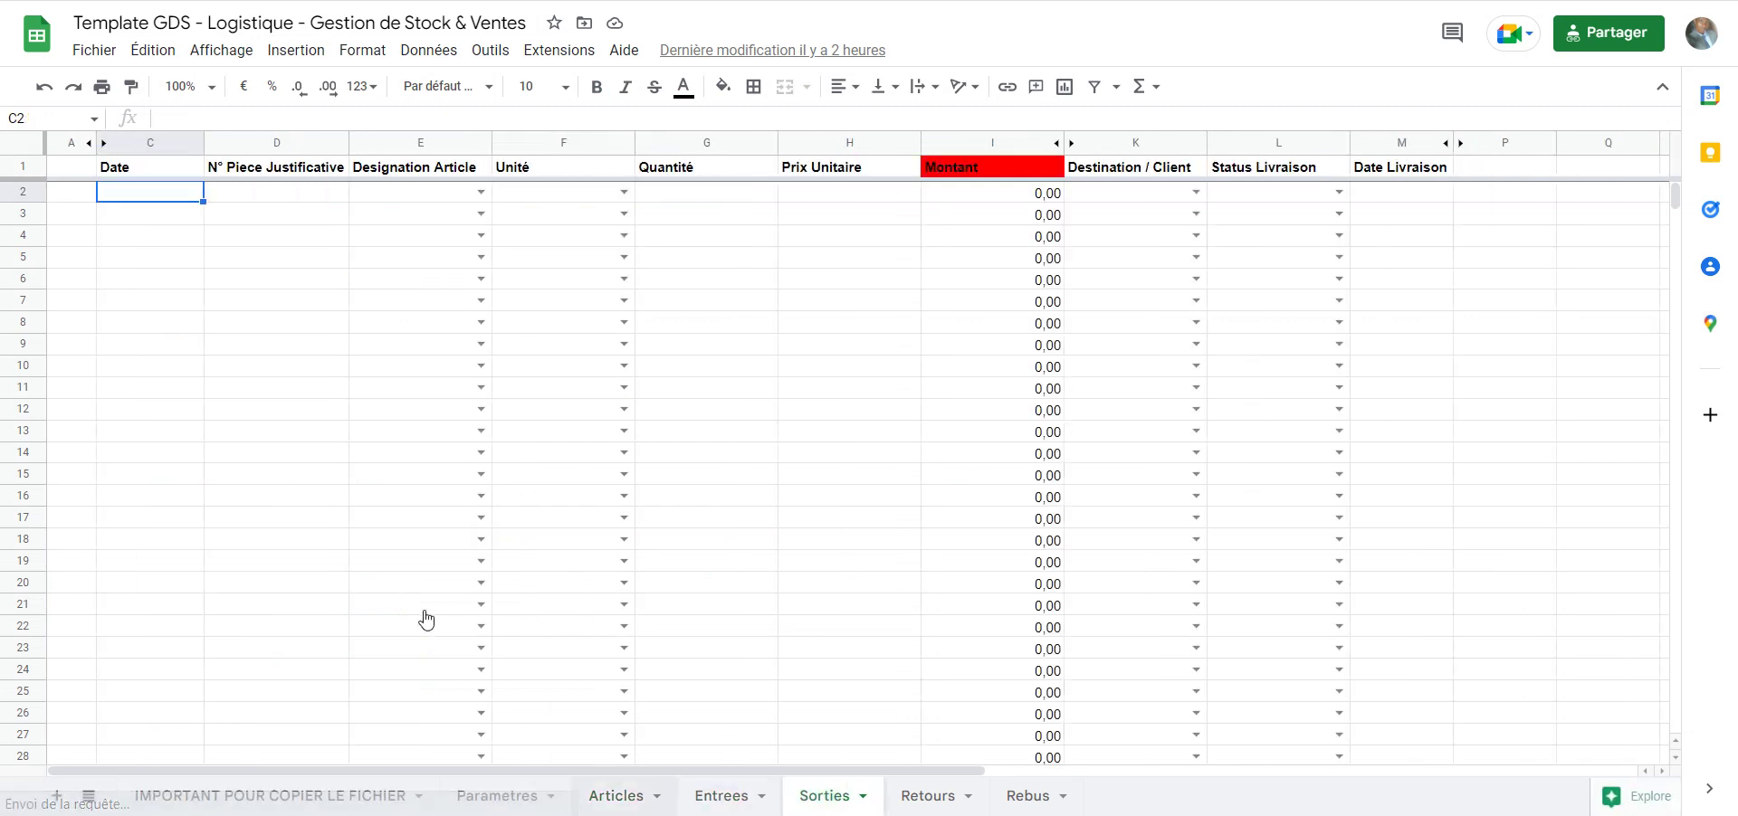
key("ctrl+shift+Page_Up")
key("ctrl+shift+Page_Up")
key("ctrl+shift+Page_Up")
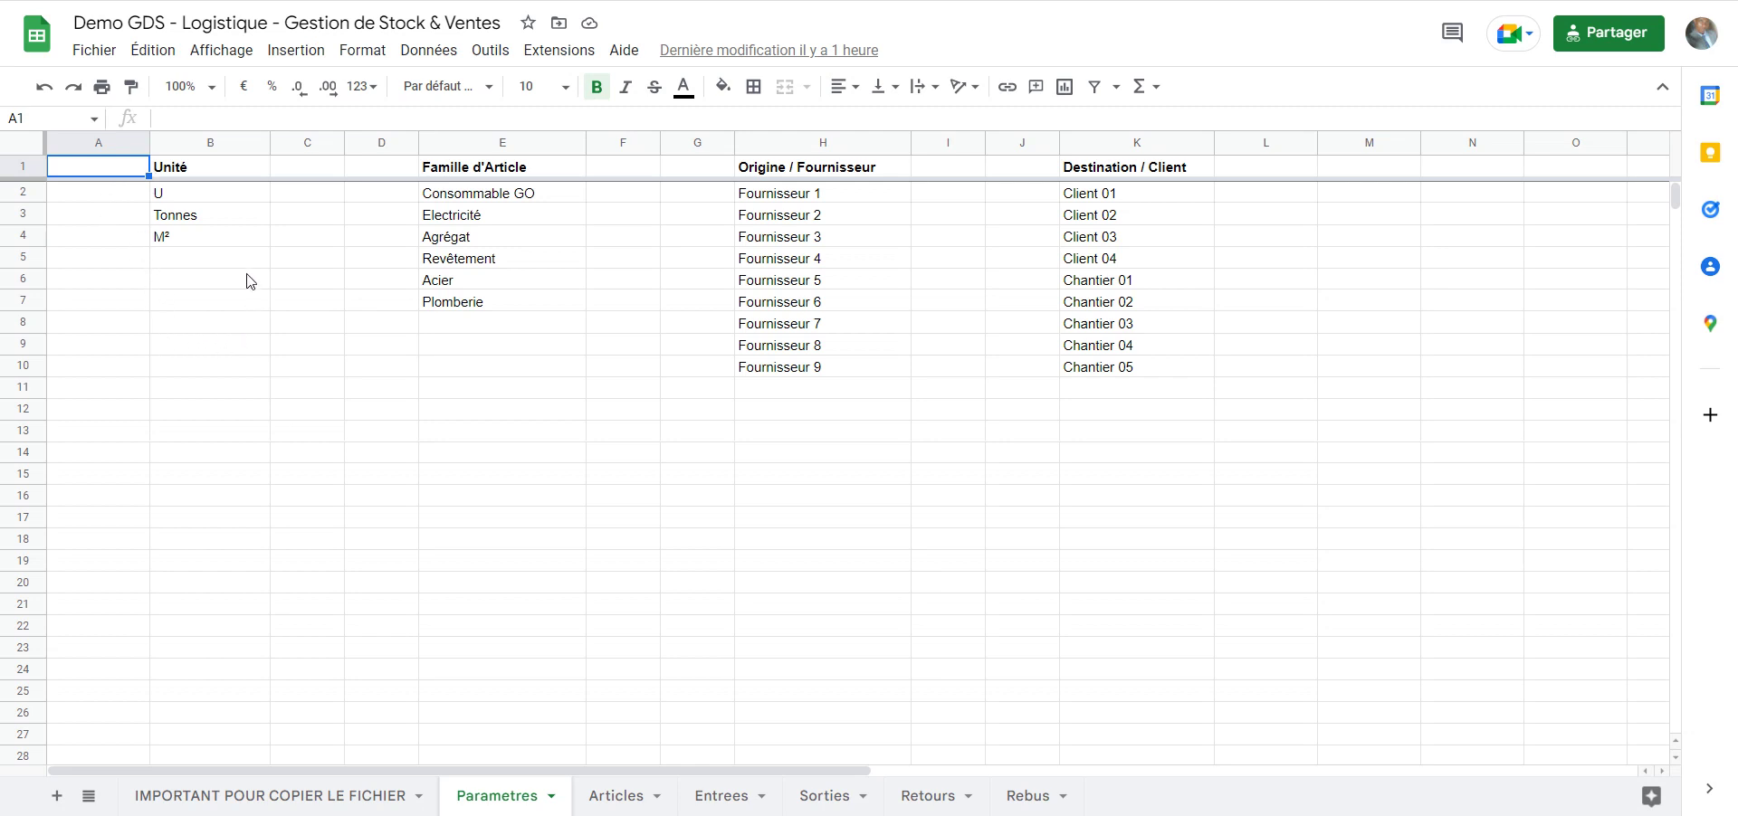
Review the Unité, Famille d'Article, Origine / Fournisseur and Destination / Client lists on the demo workbook's Parametres sheet
left_click(171, 169)
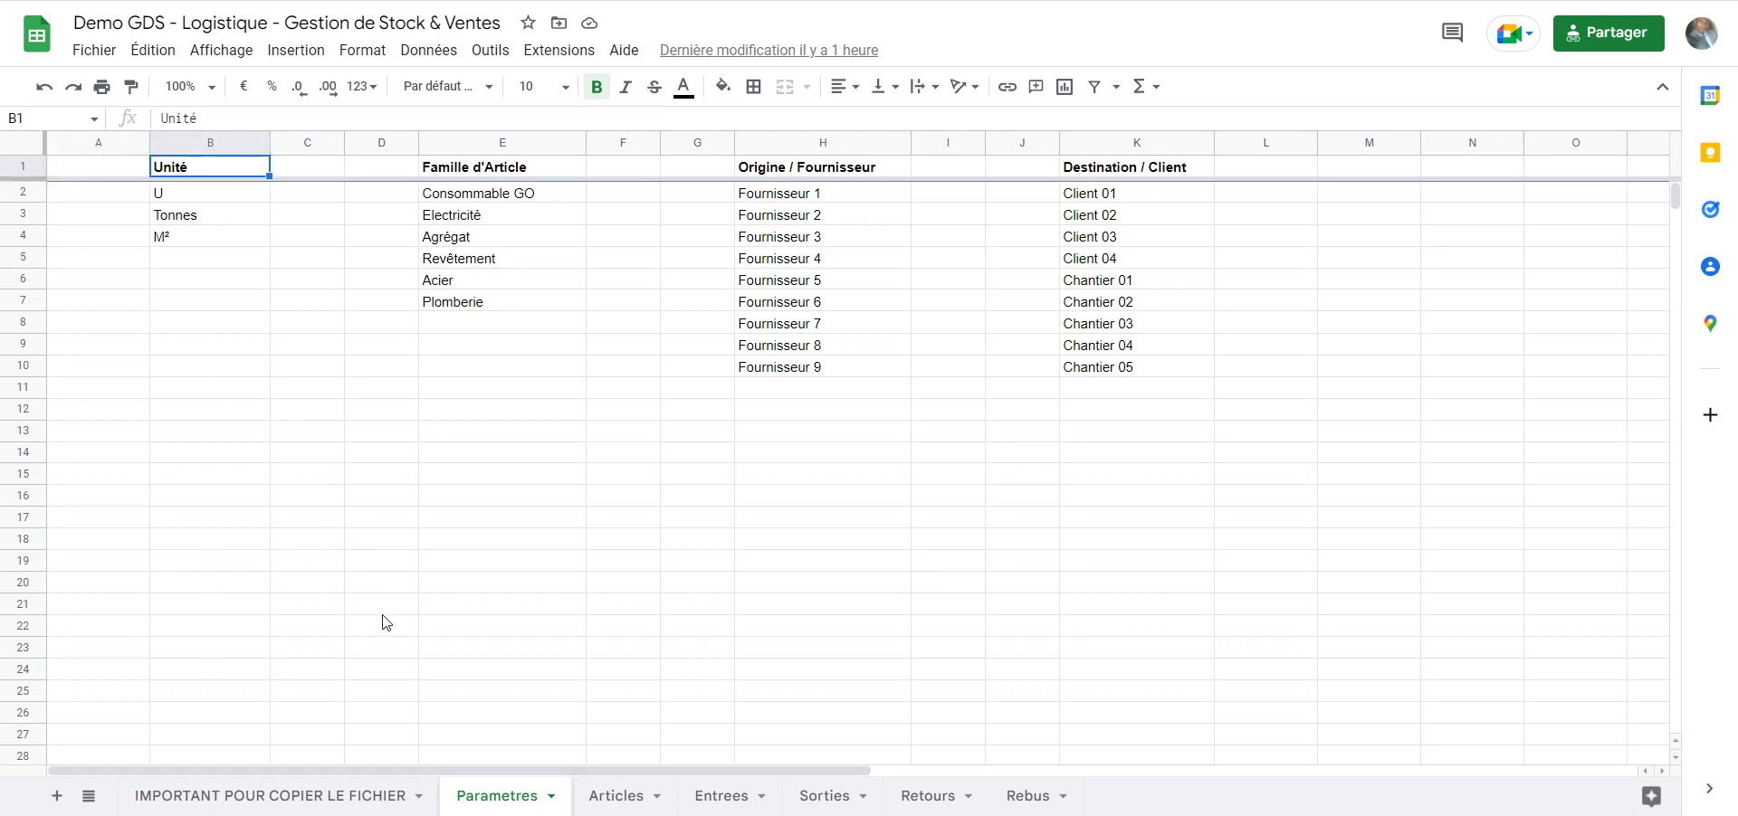
left_click_drag(158, 167, 209, 323)
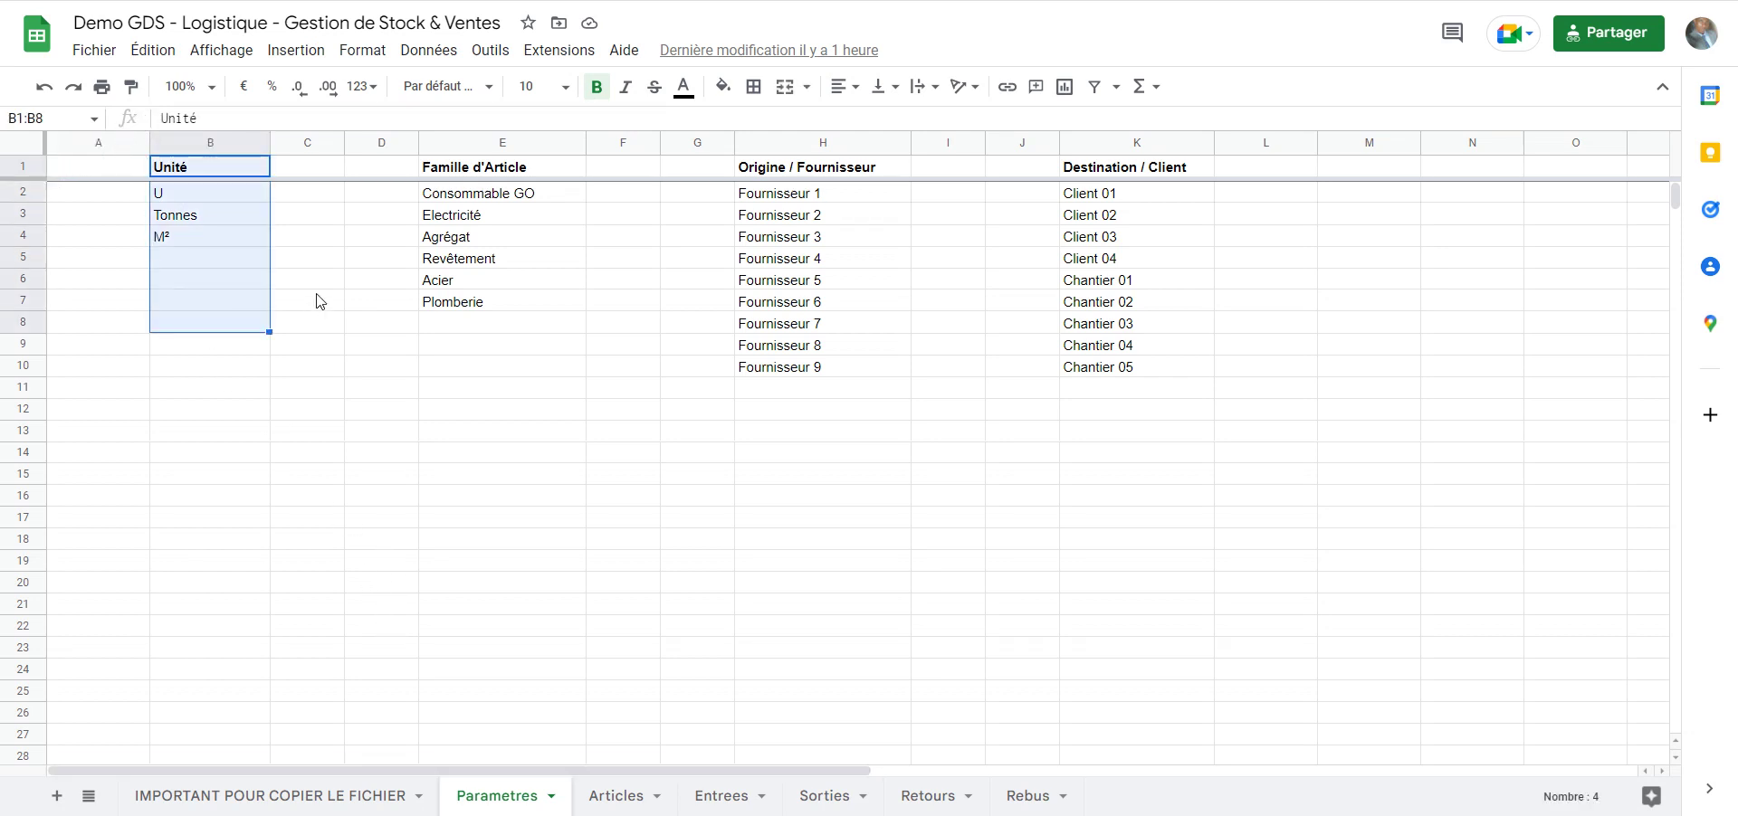
left_click_drag(434, 168, 402, 390)
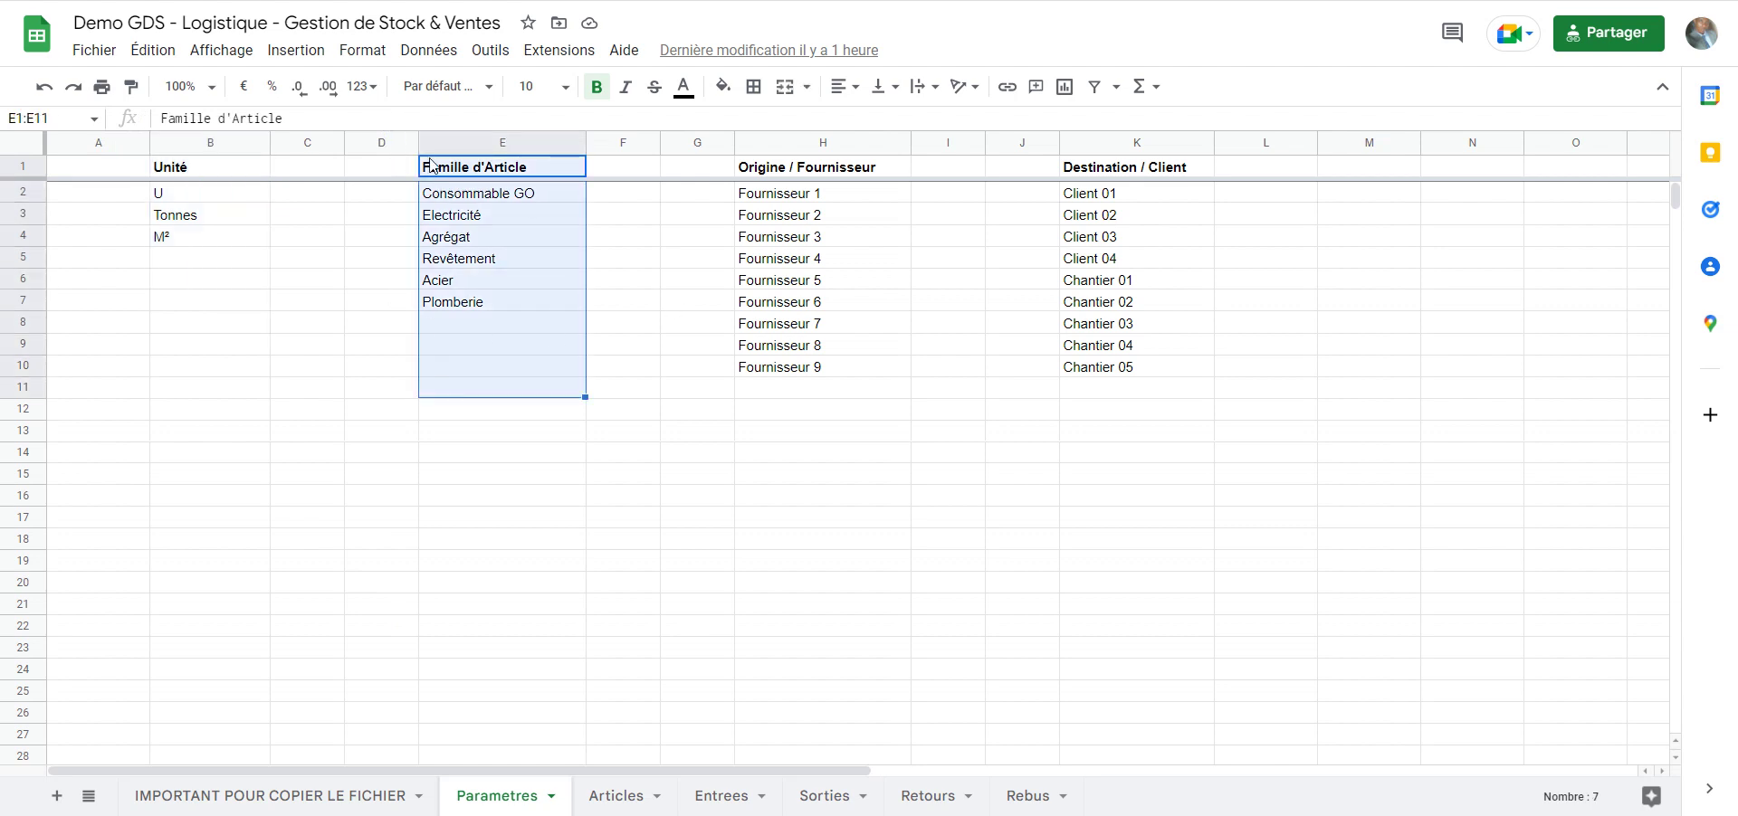
left_click_drag(778, 168, 814, 409)
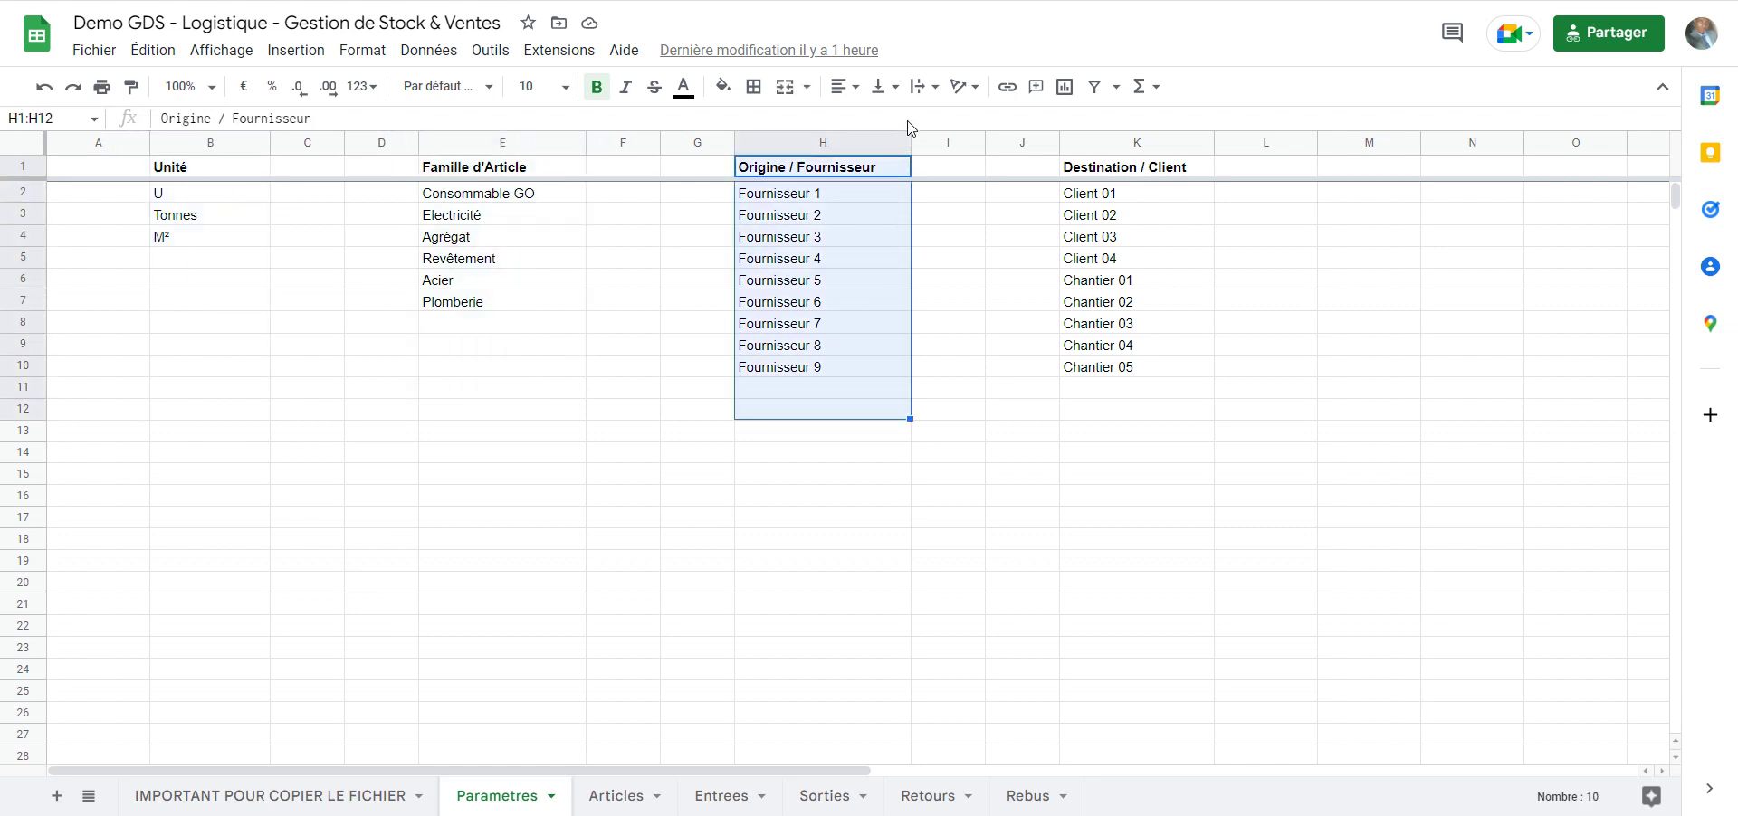
mouse_move(1137, 167)
left_mouse_down()
mouse_move(1158, 407)
mouse_move(1136, 410)
left_mouse_up()
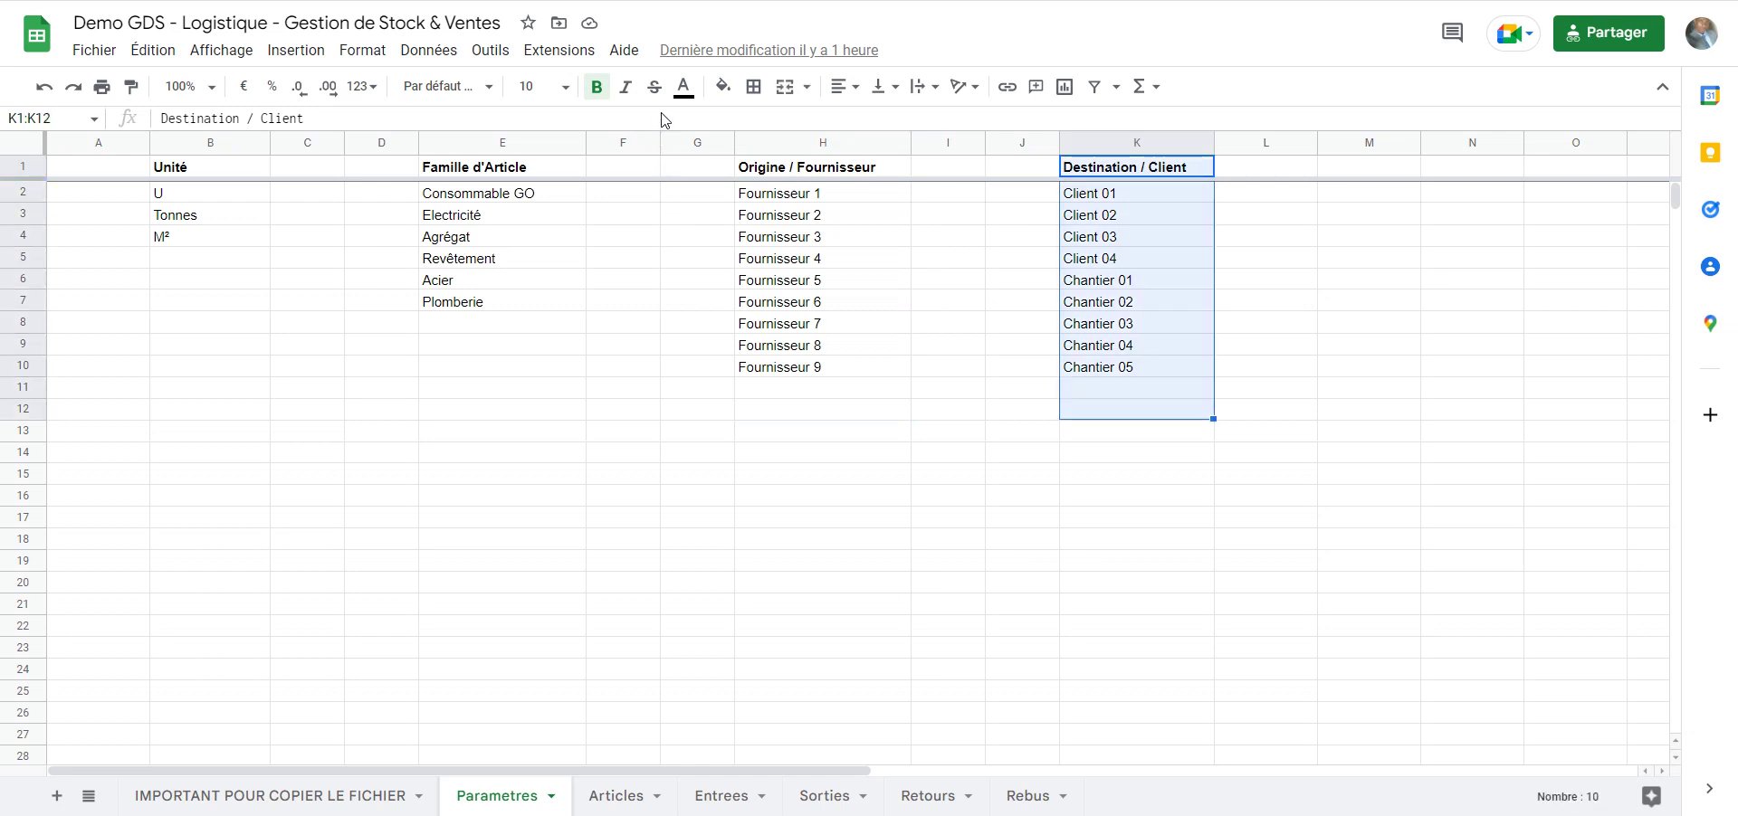
left_click_drag(814, 167, 814, 432)
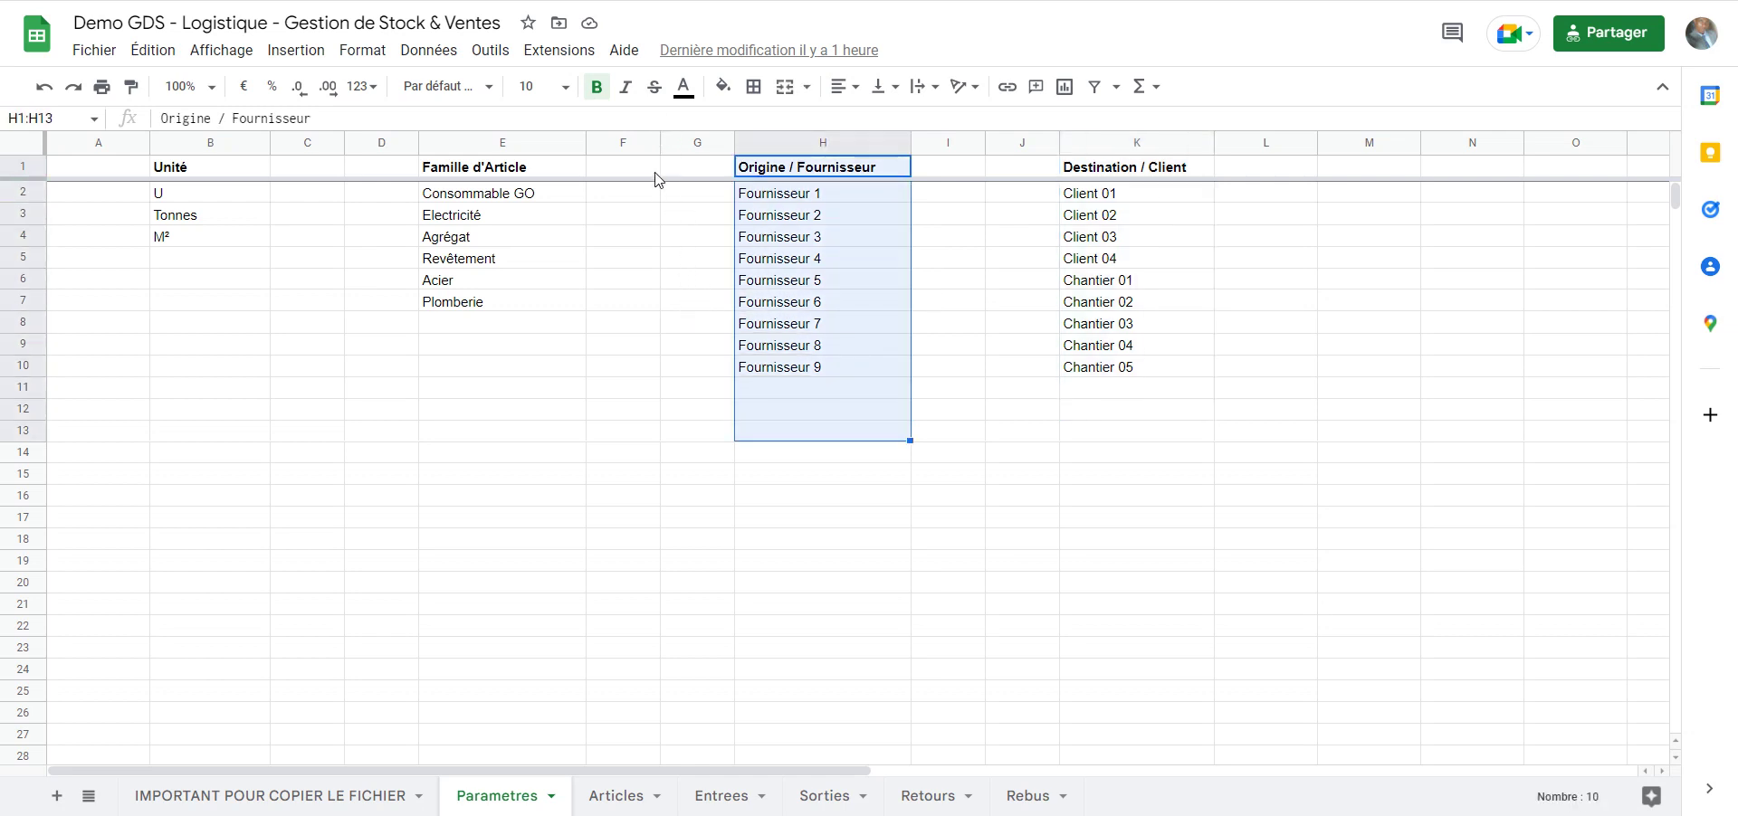
left_click(1137, 167)
left_click_drag(1137, 167, 1137, 432)
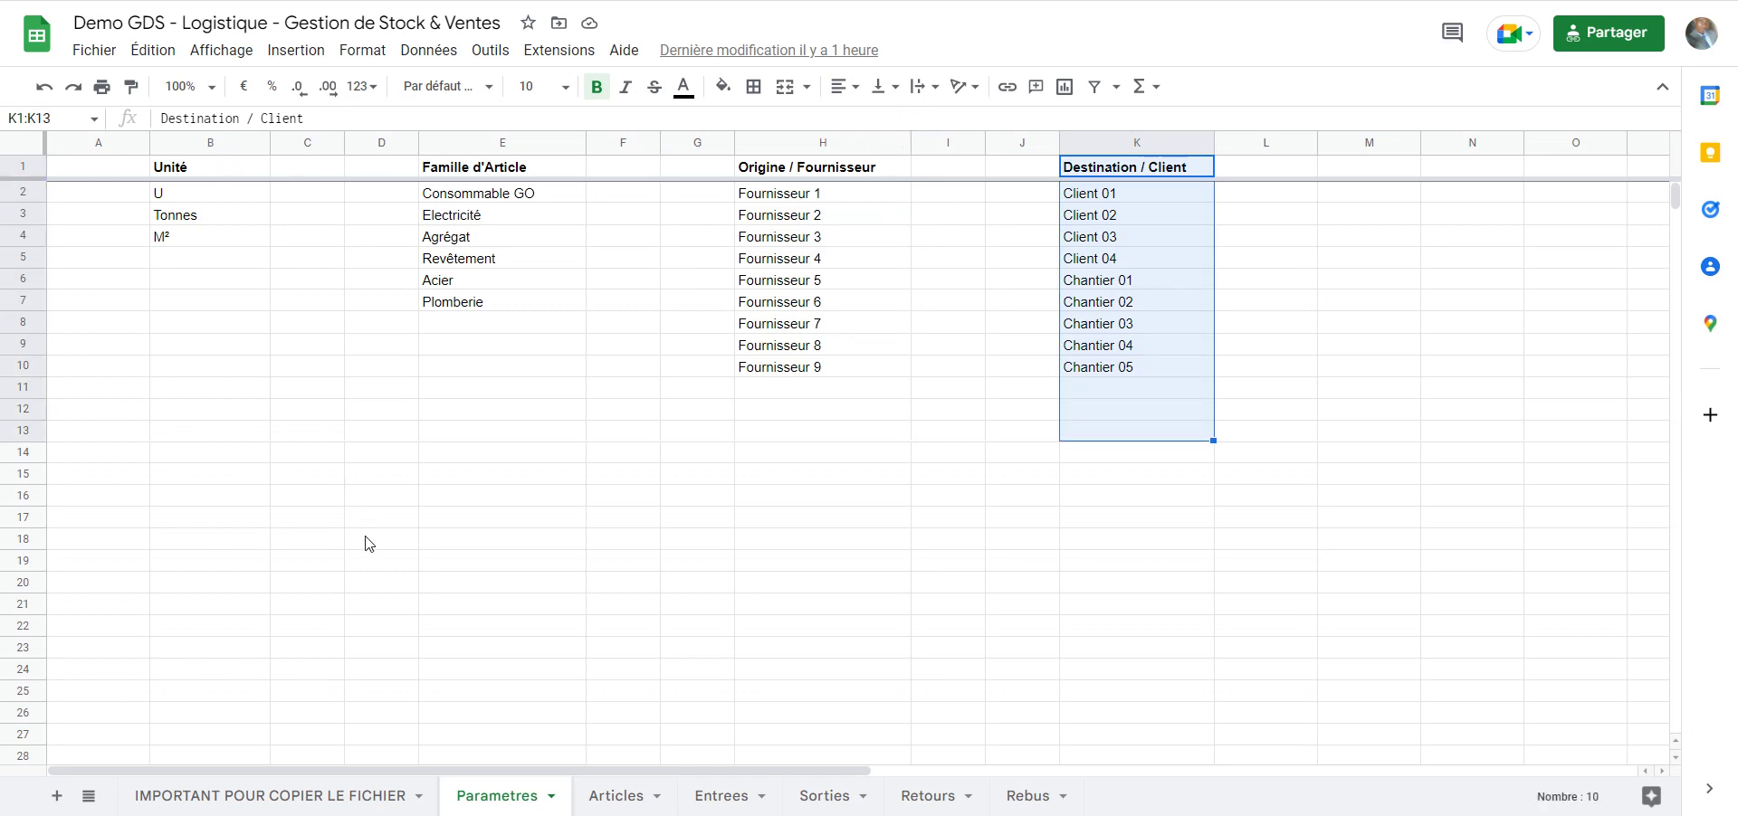
Examine the Designation Article and Famille d'Article columns on the Articles sheet, including the family choices offered for EIF FLINKOTE
key("ctrl+Page_Down")
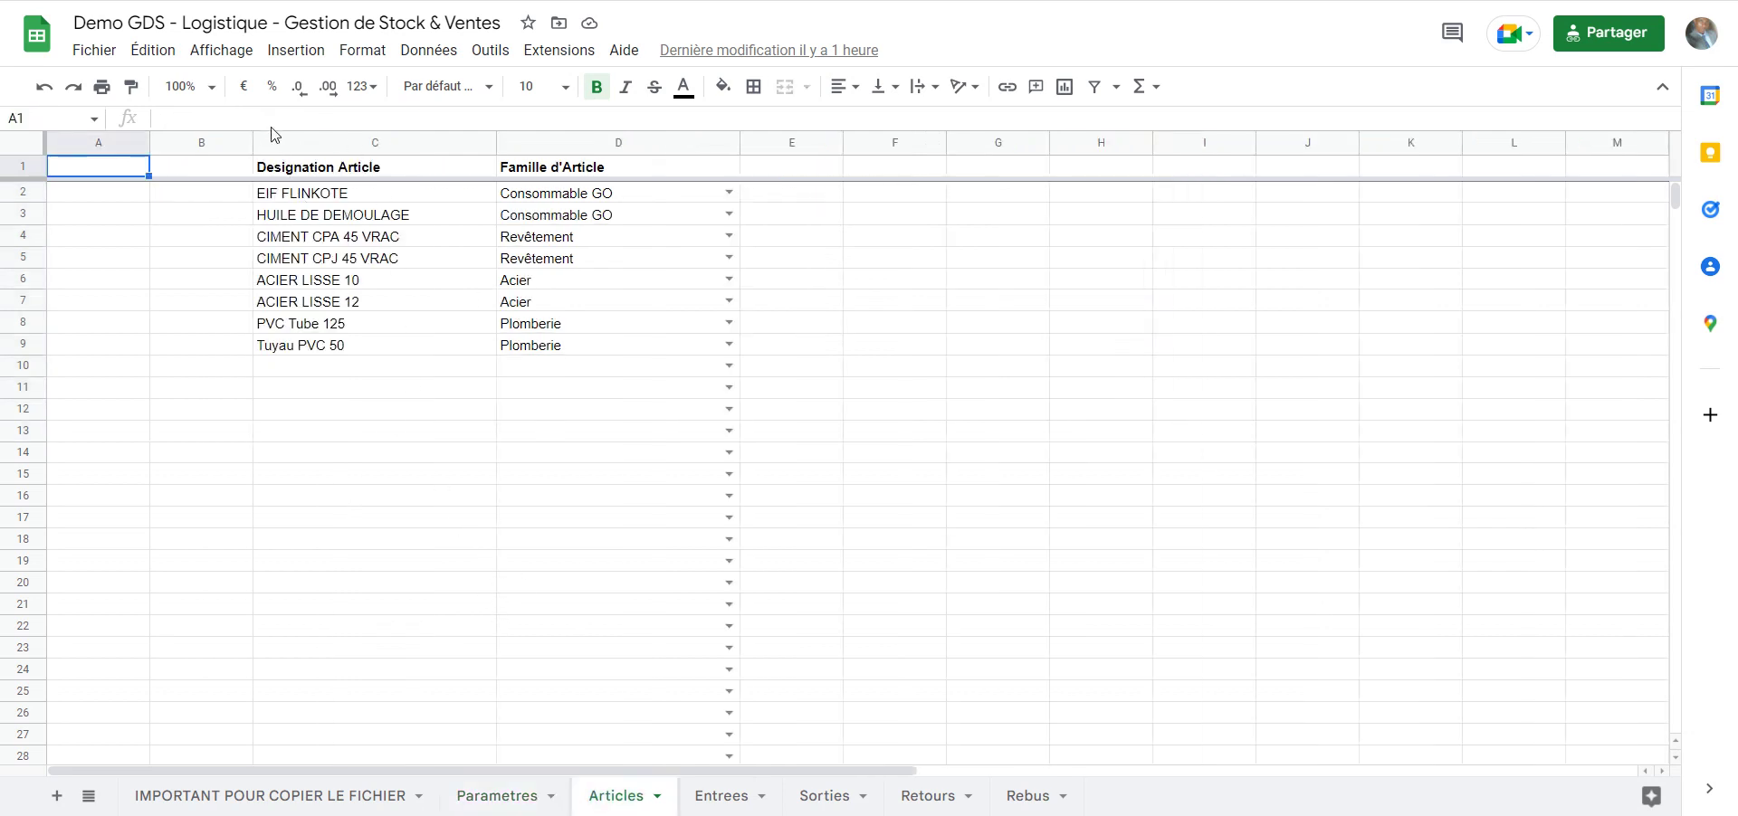
left_click_drag(273, 166, 294, 648)
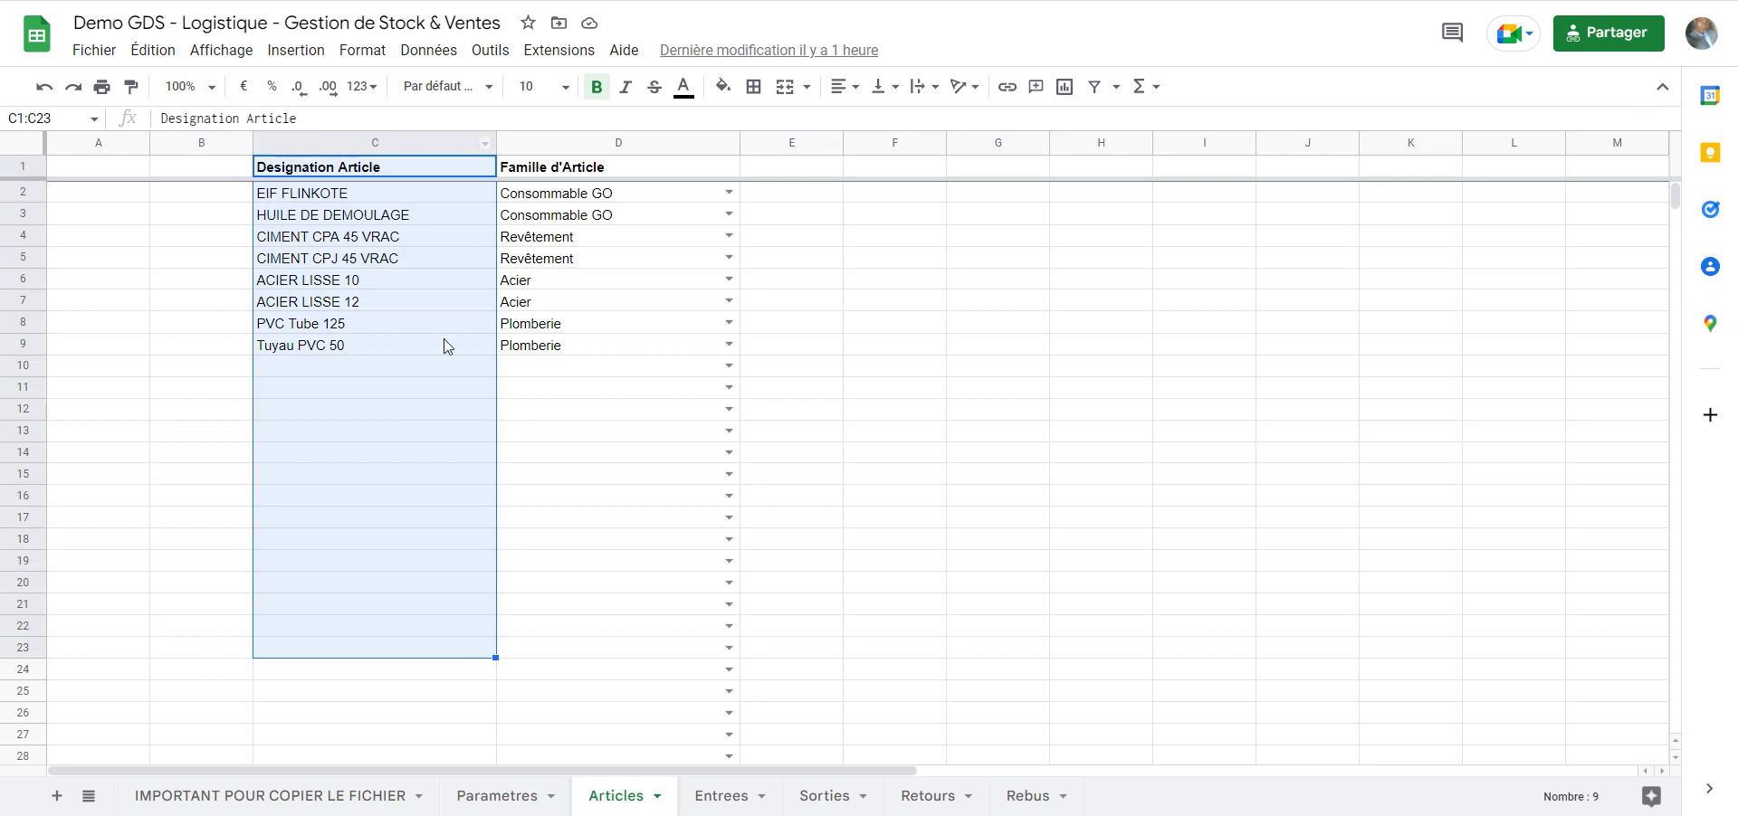
left_click_drag(521, 166, 521, 365)
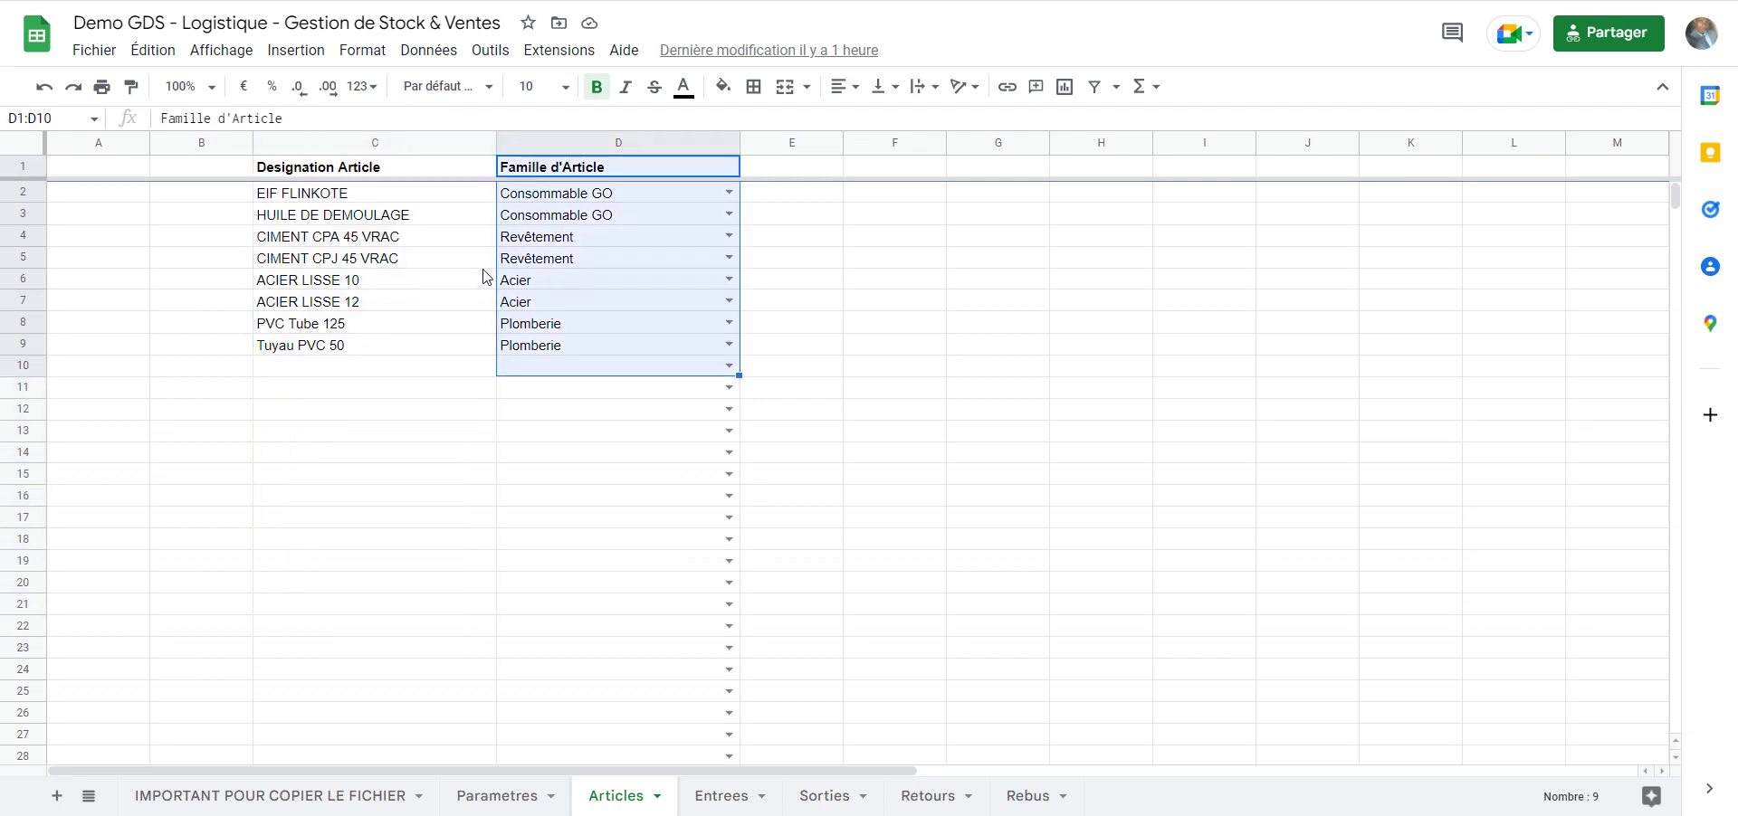
key("ctrl+shift+Page_Up")
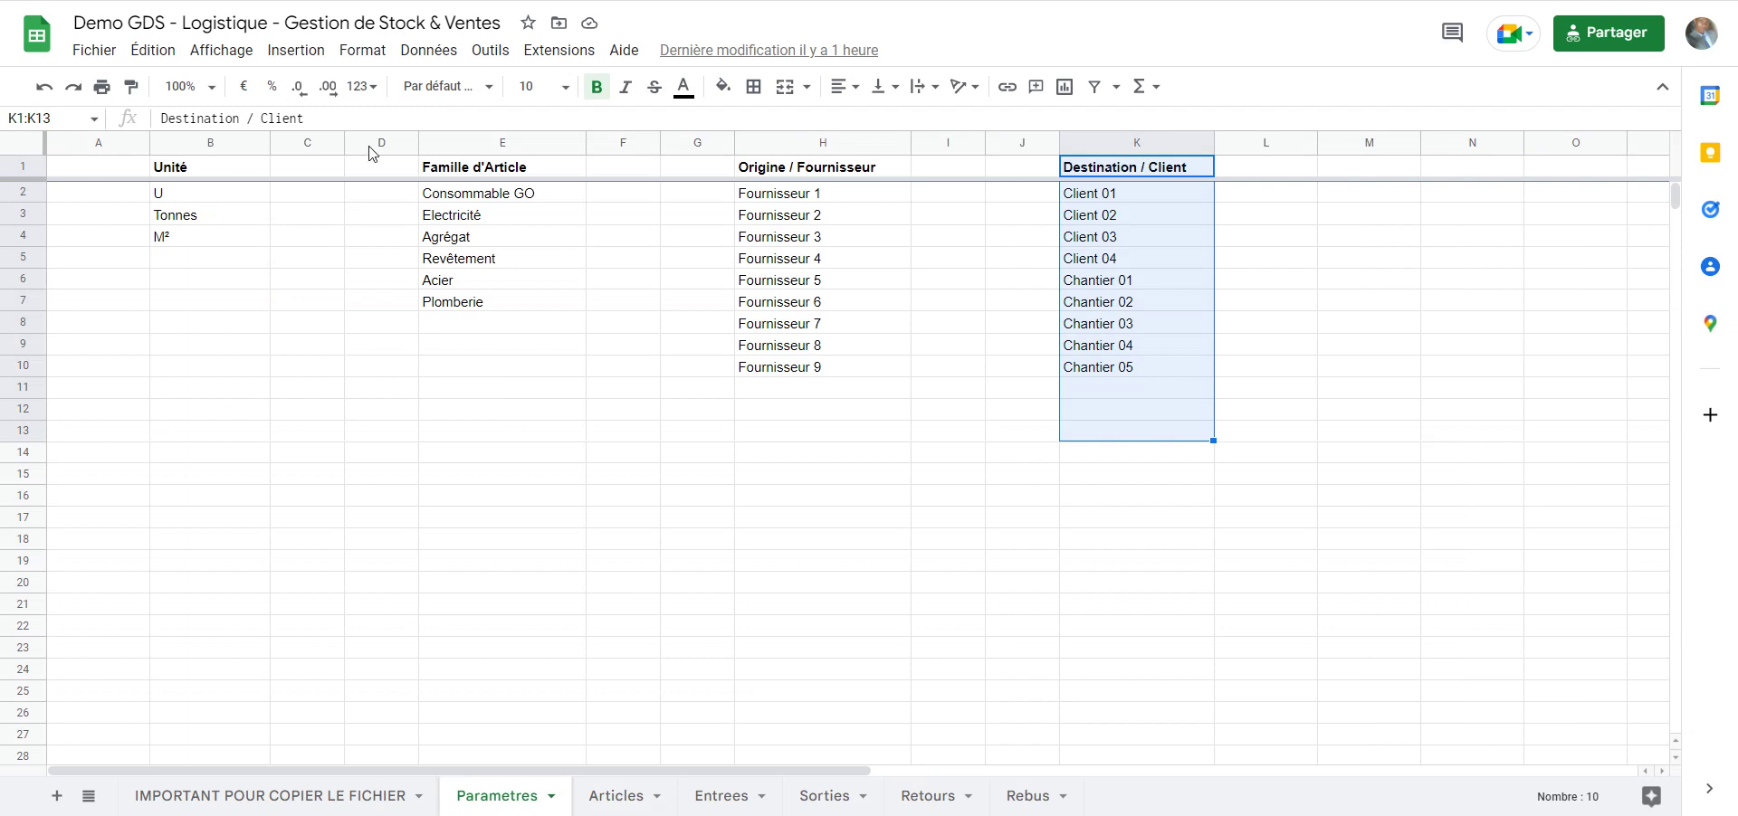
key("ctrl+shift+Page_Down")
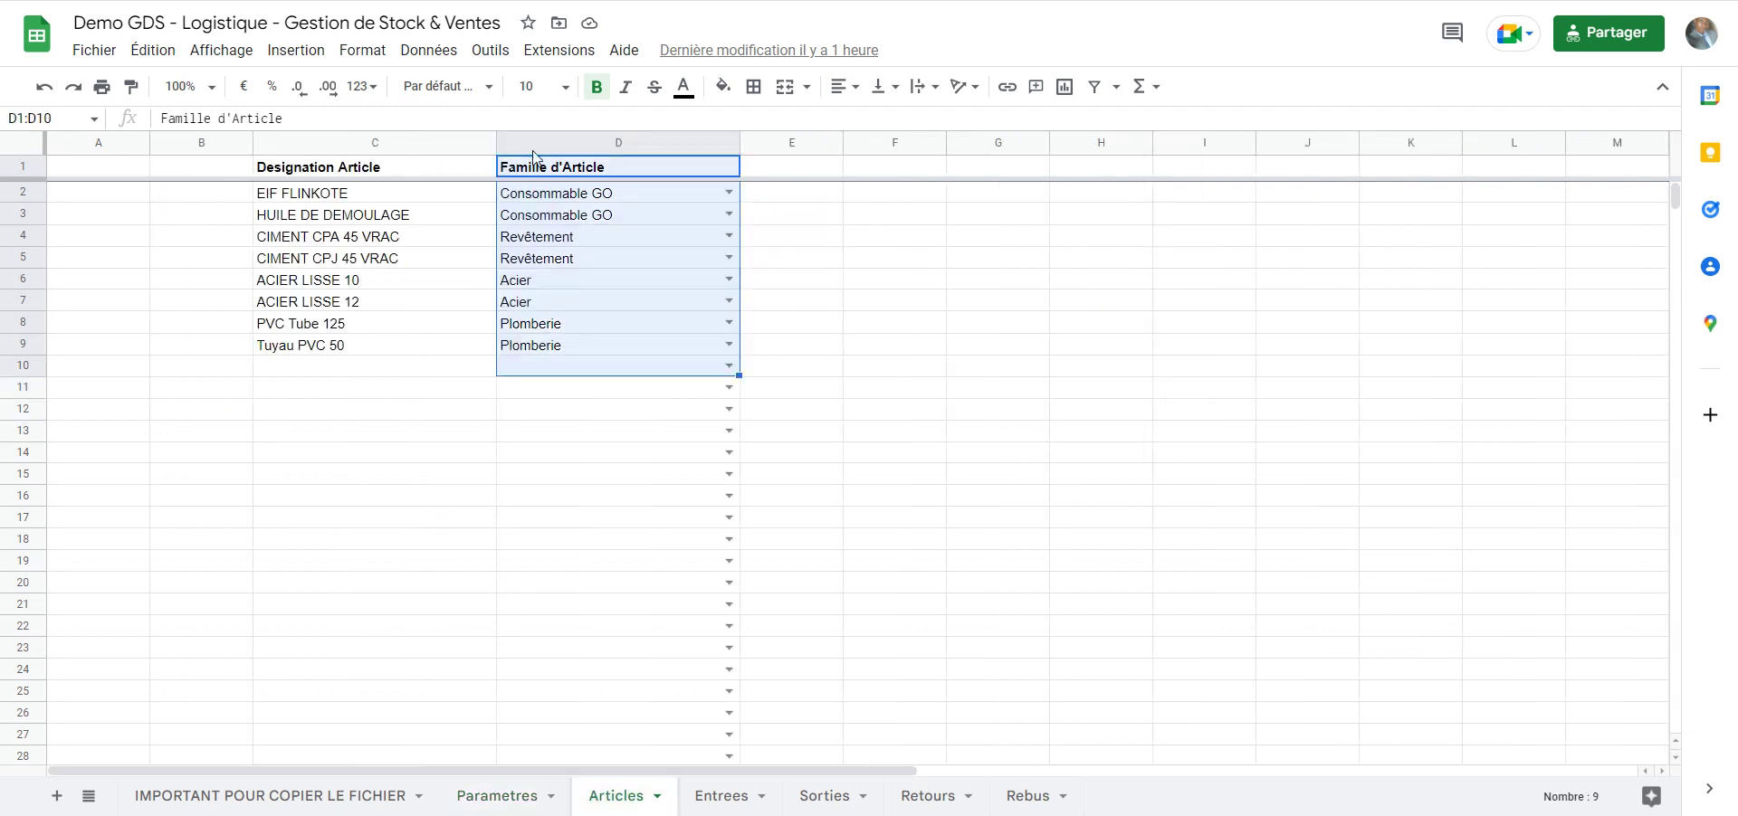
double_click(507, 194)
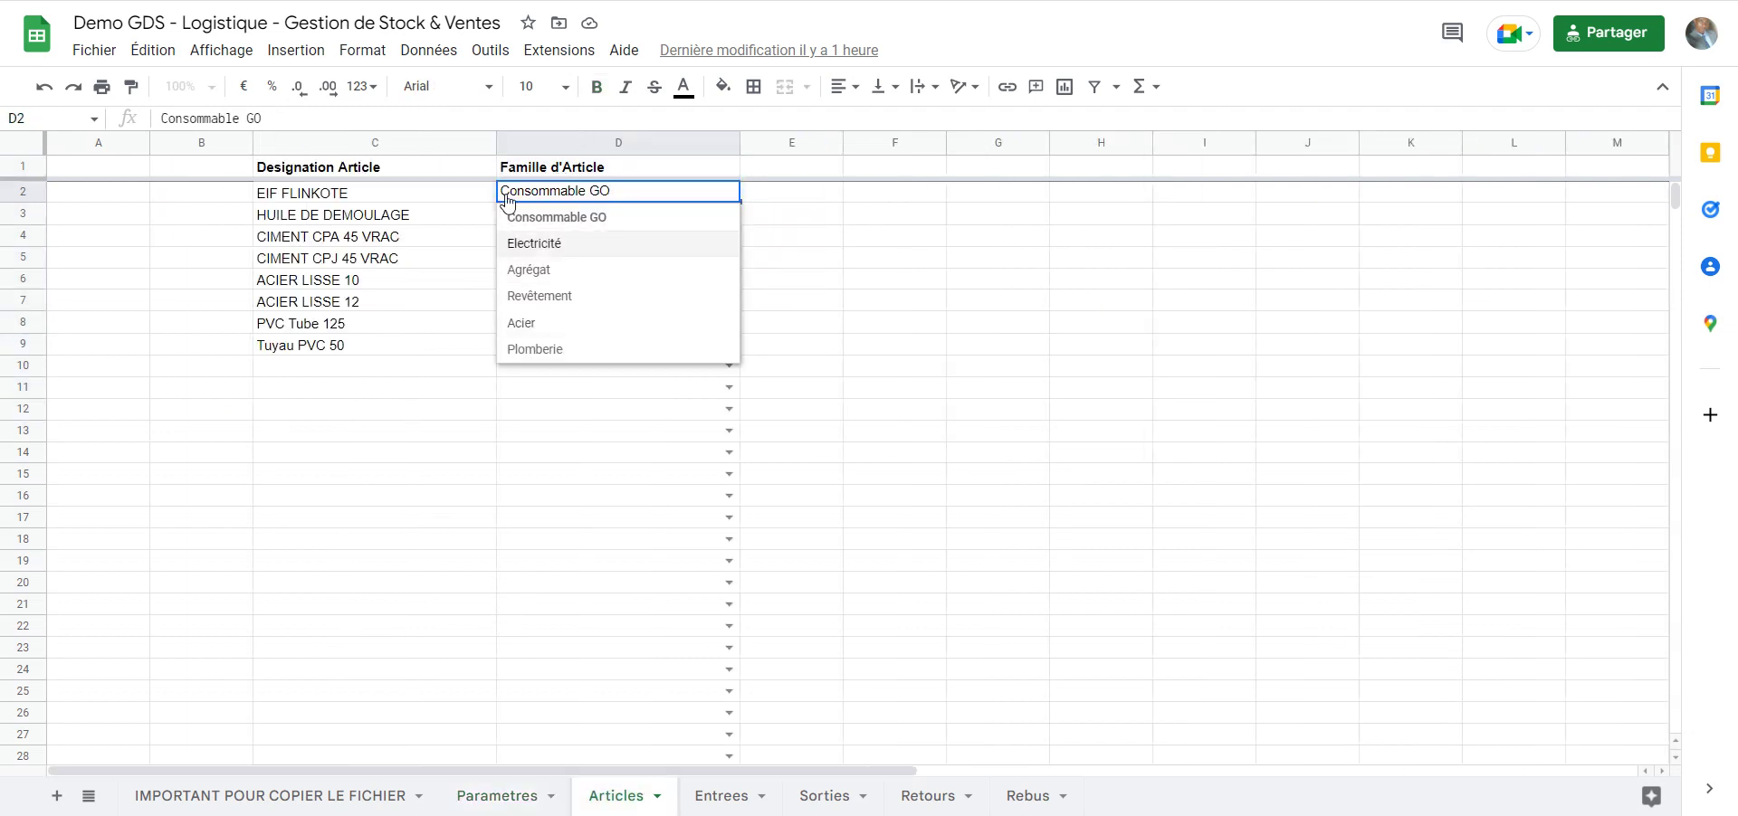
left_click(325, 603)
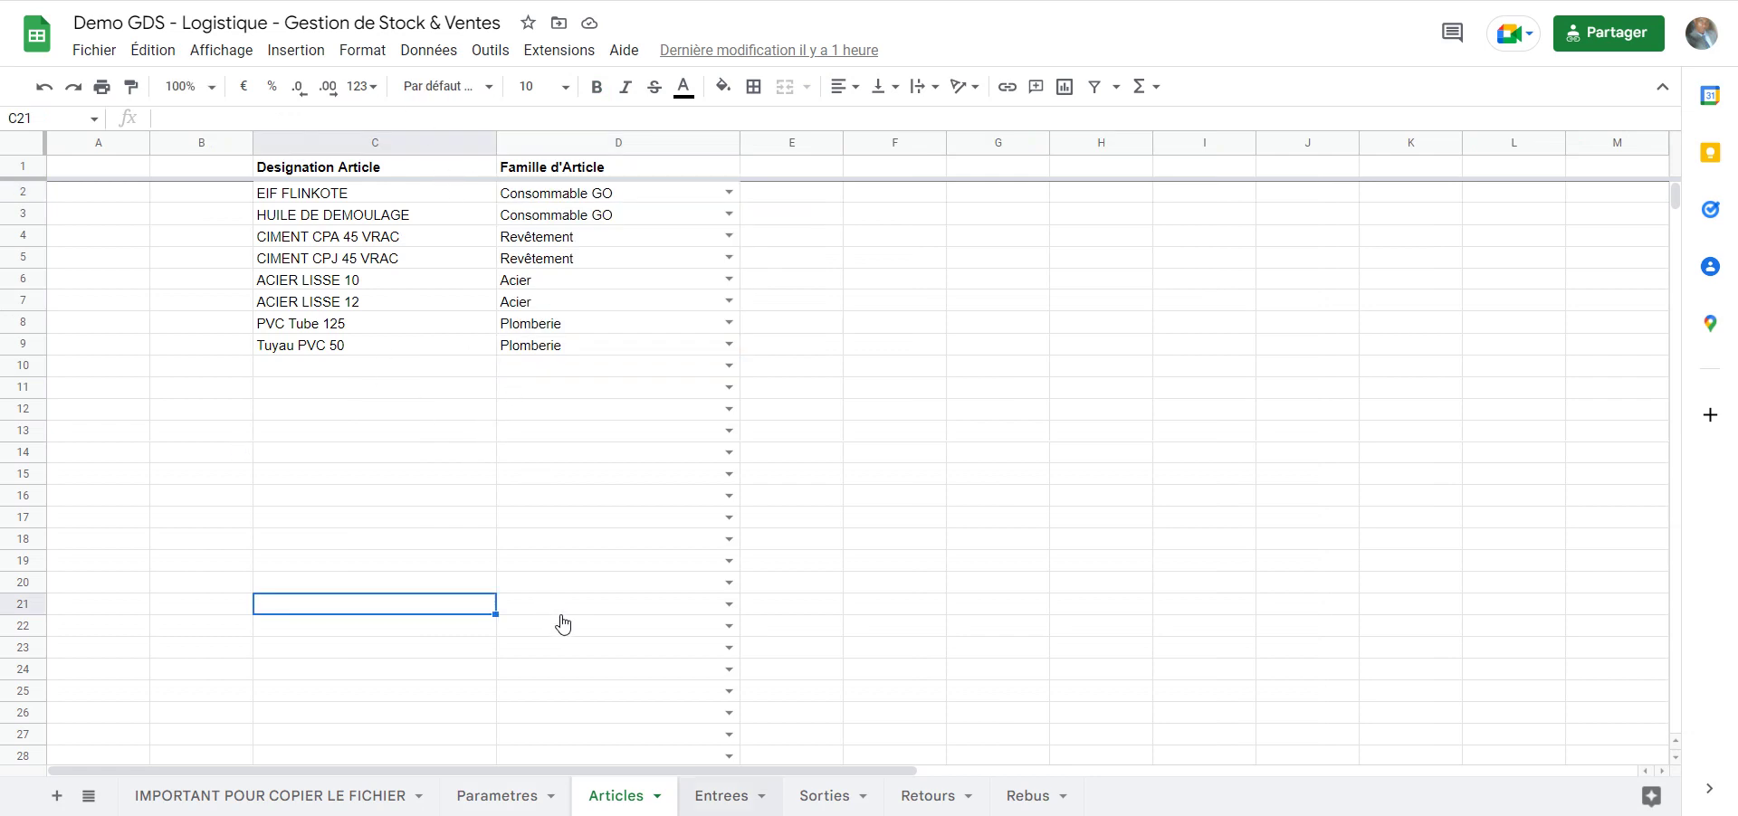
Look through the Entrees, Sorties, Retours and Rebus sheets, and return to the Entrees sheet
key("ctrl+Page_Down")
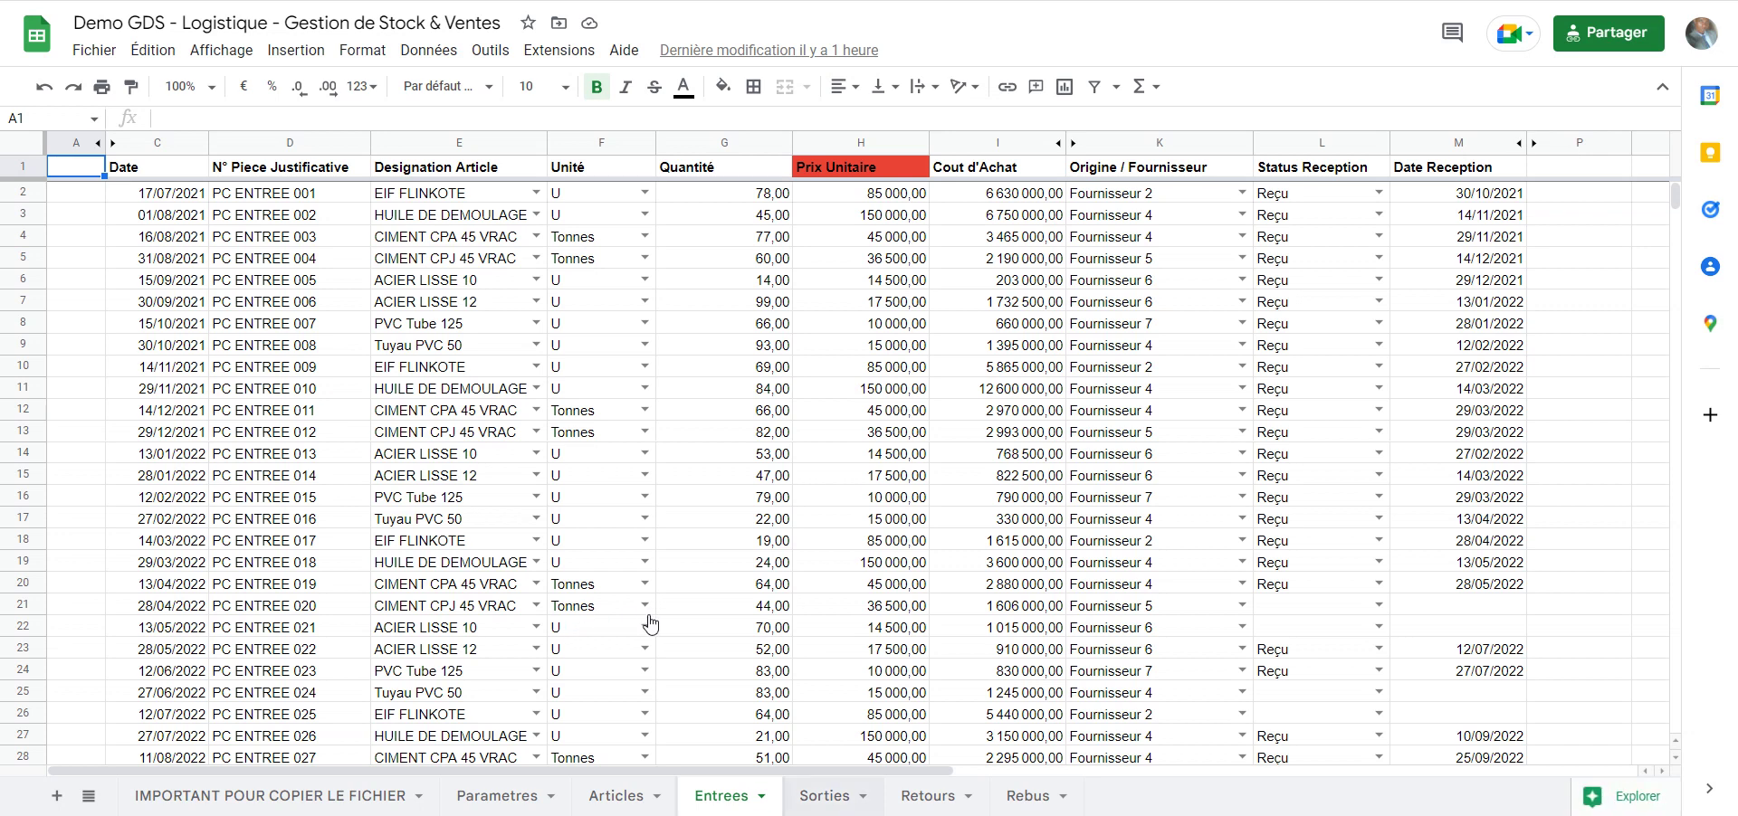
key("ctrl+Page_Down")
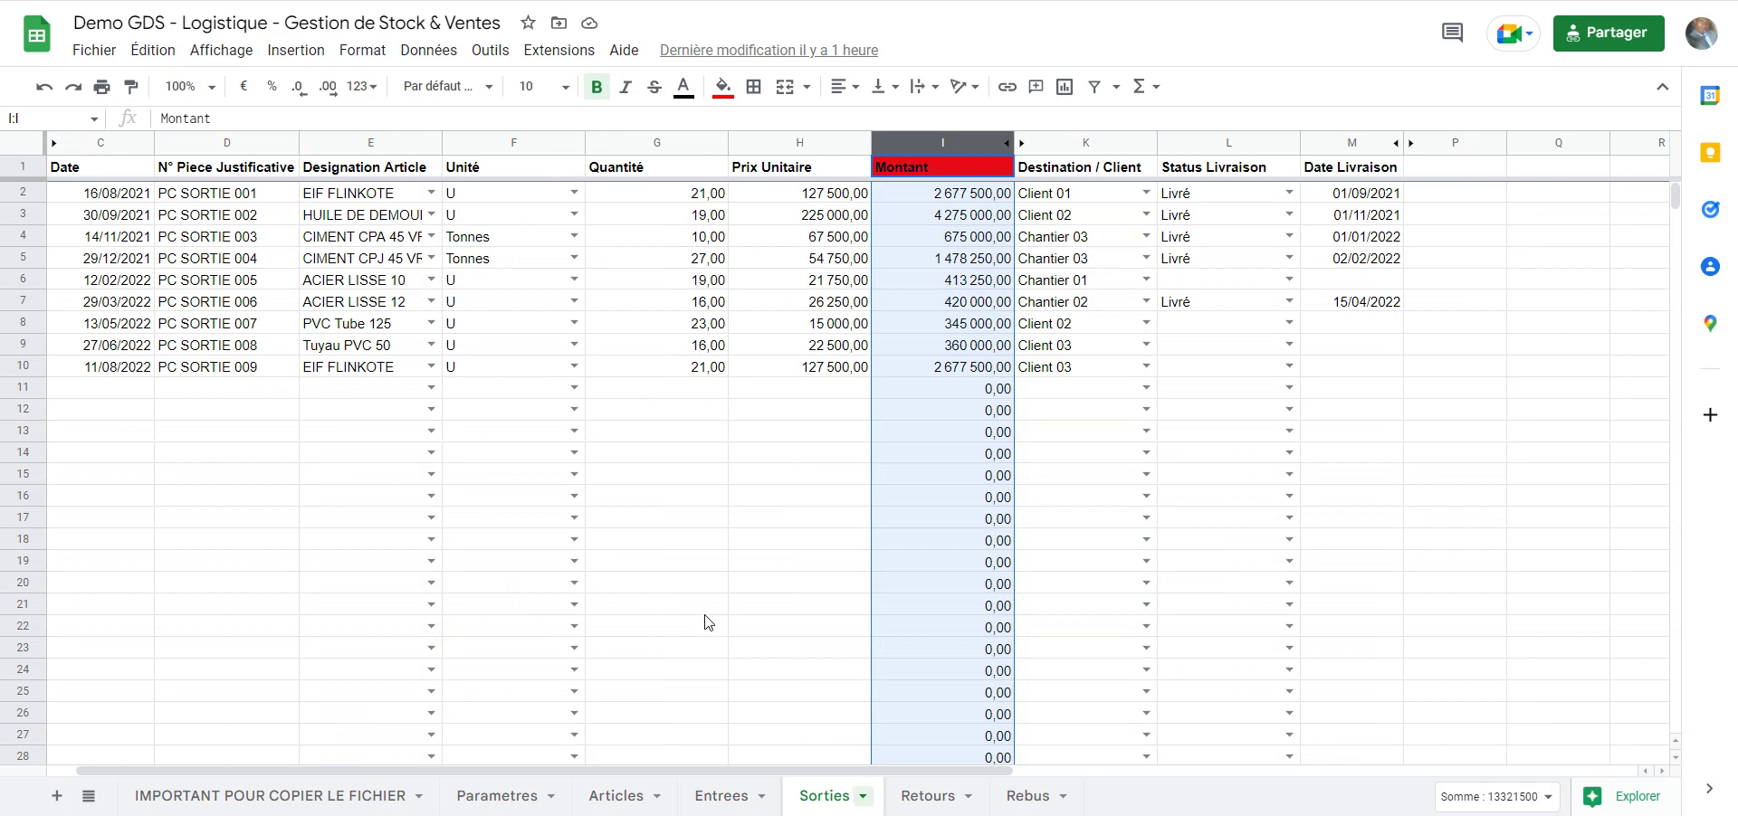
key("ctrl+Page_Down")
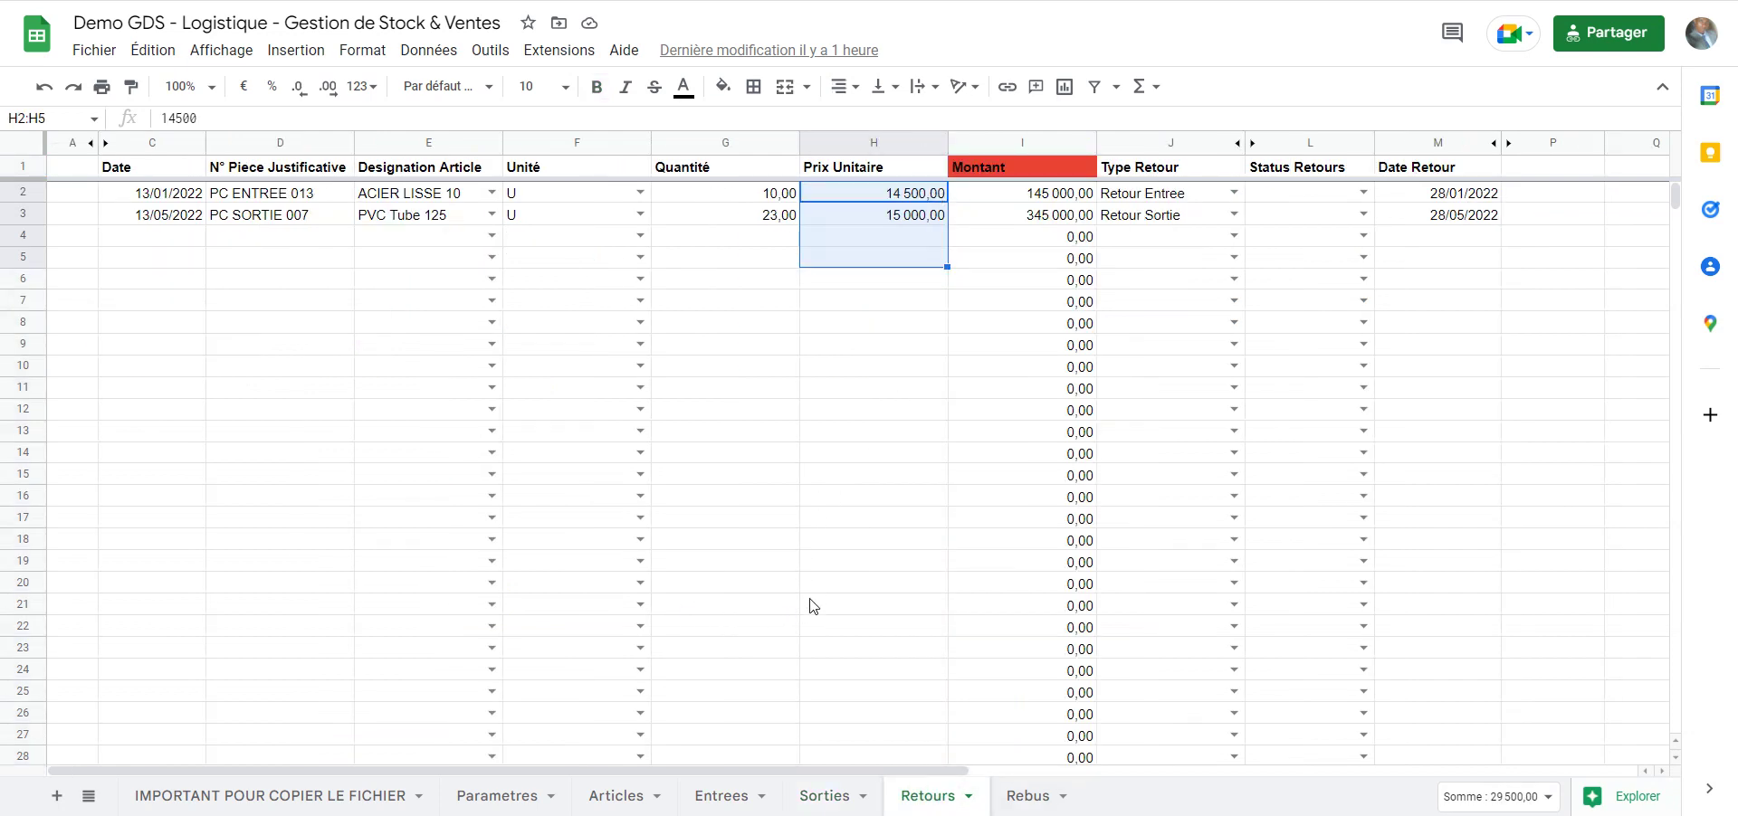
key("ctrl+Page_Down")
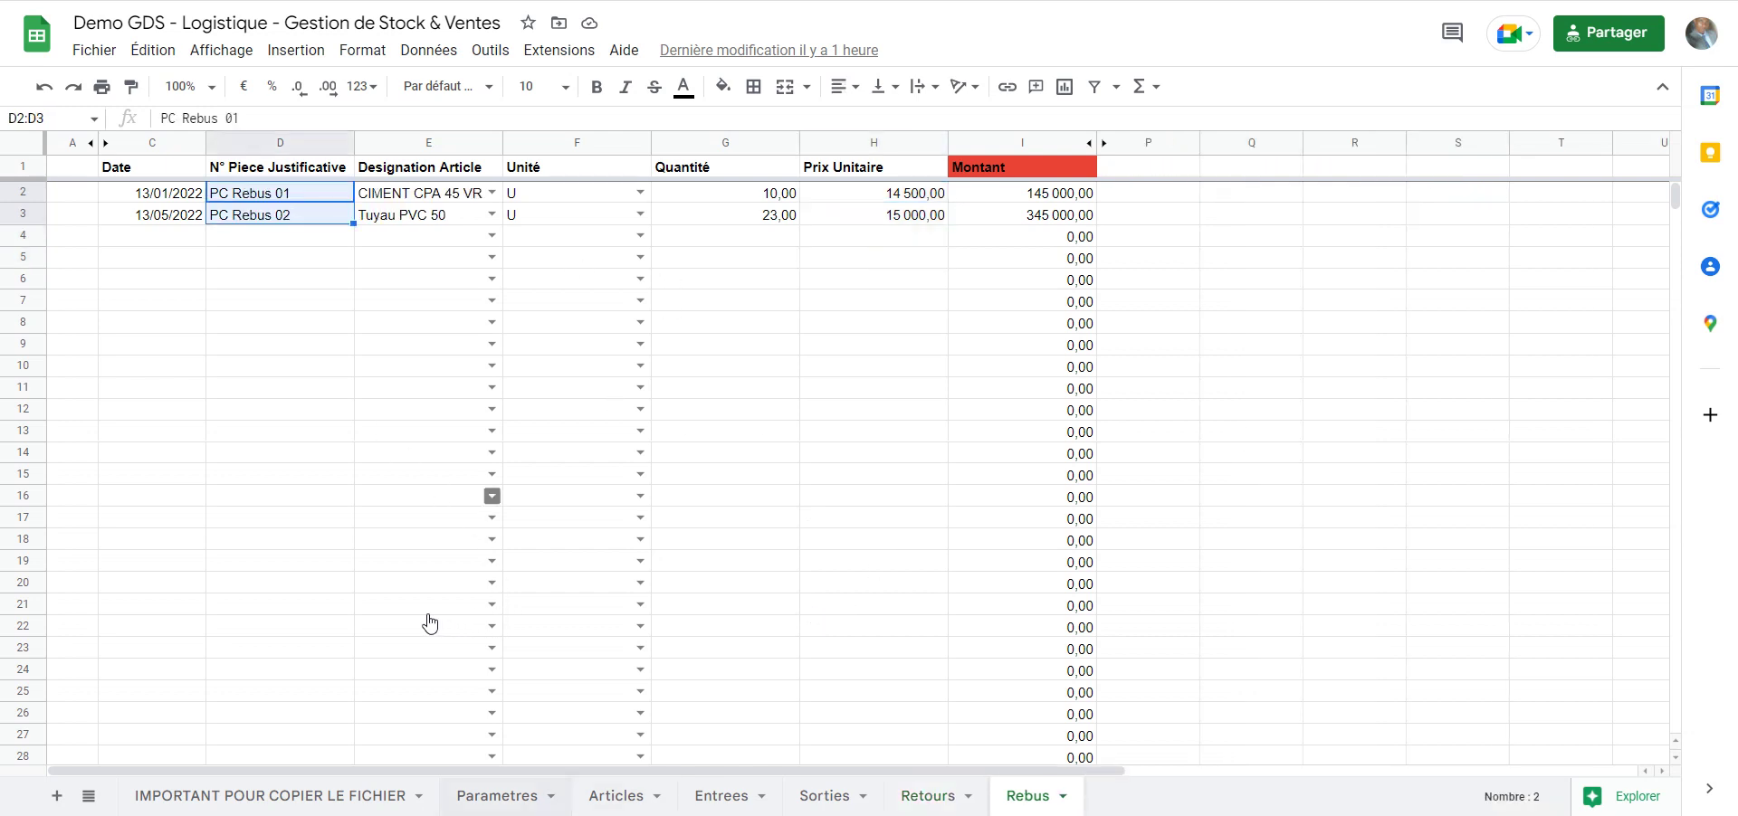
key("ctrl+Page_Up")
key("ctrl+Page_Up")
key("ctrl+Page_Up")
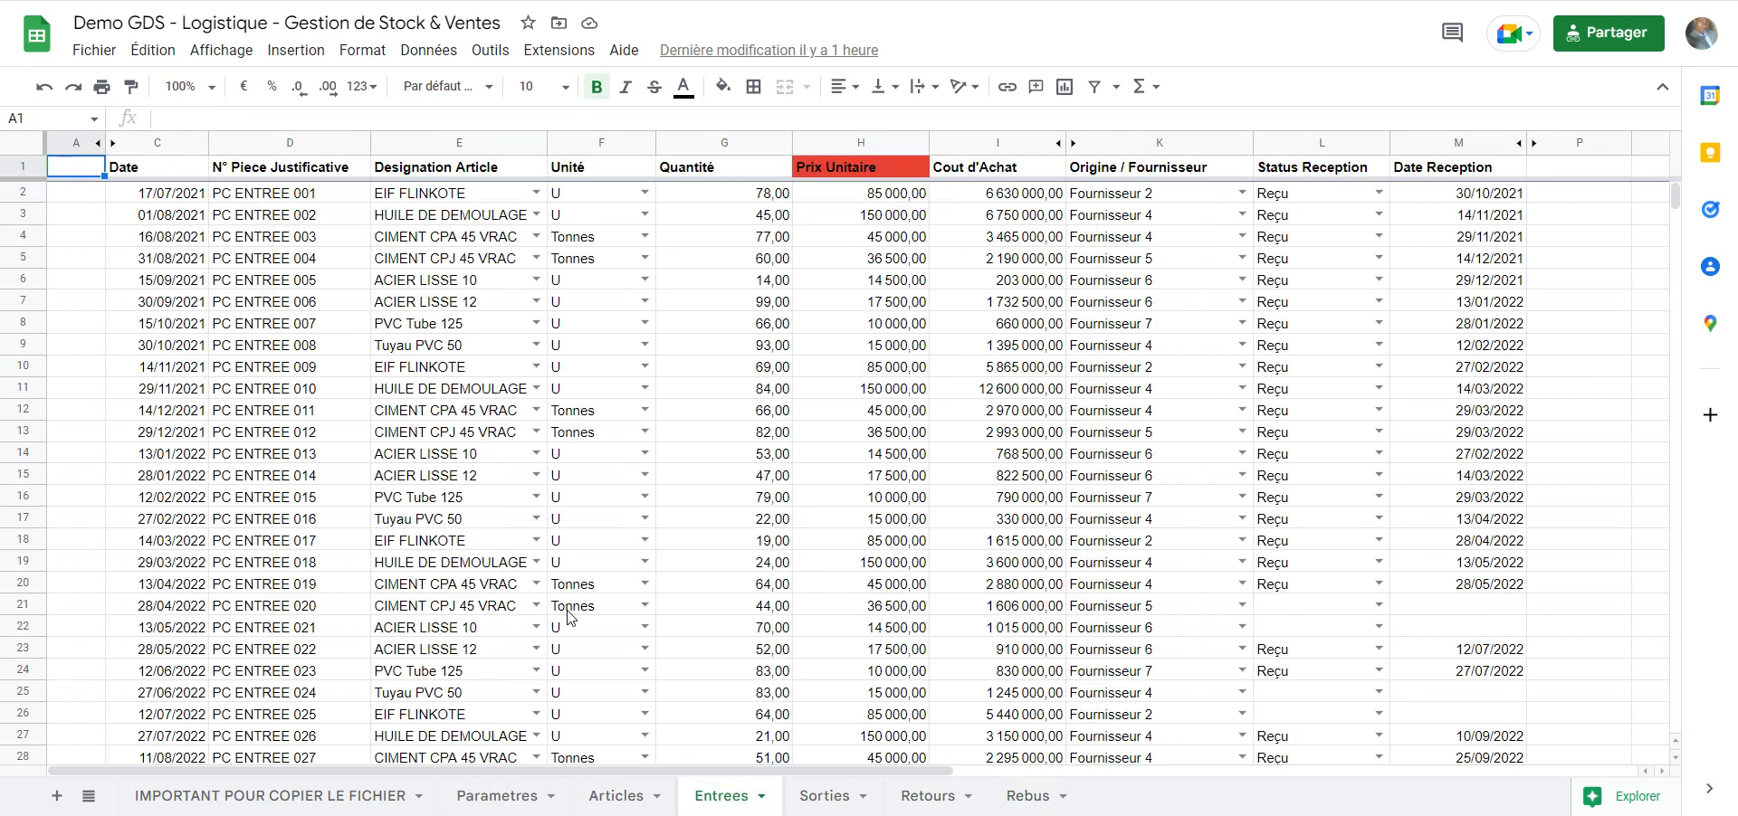
Review the Entrees sheet's columns from Date through Designation Article and Unité
key("Right")
key("shift+Down")
key("shift+Down")
key("shift+Down")
key("shift+Down")
key("shift+Down")
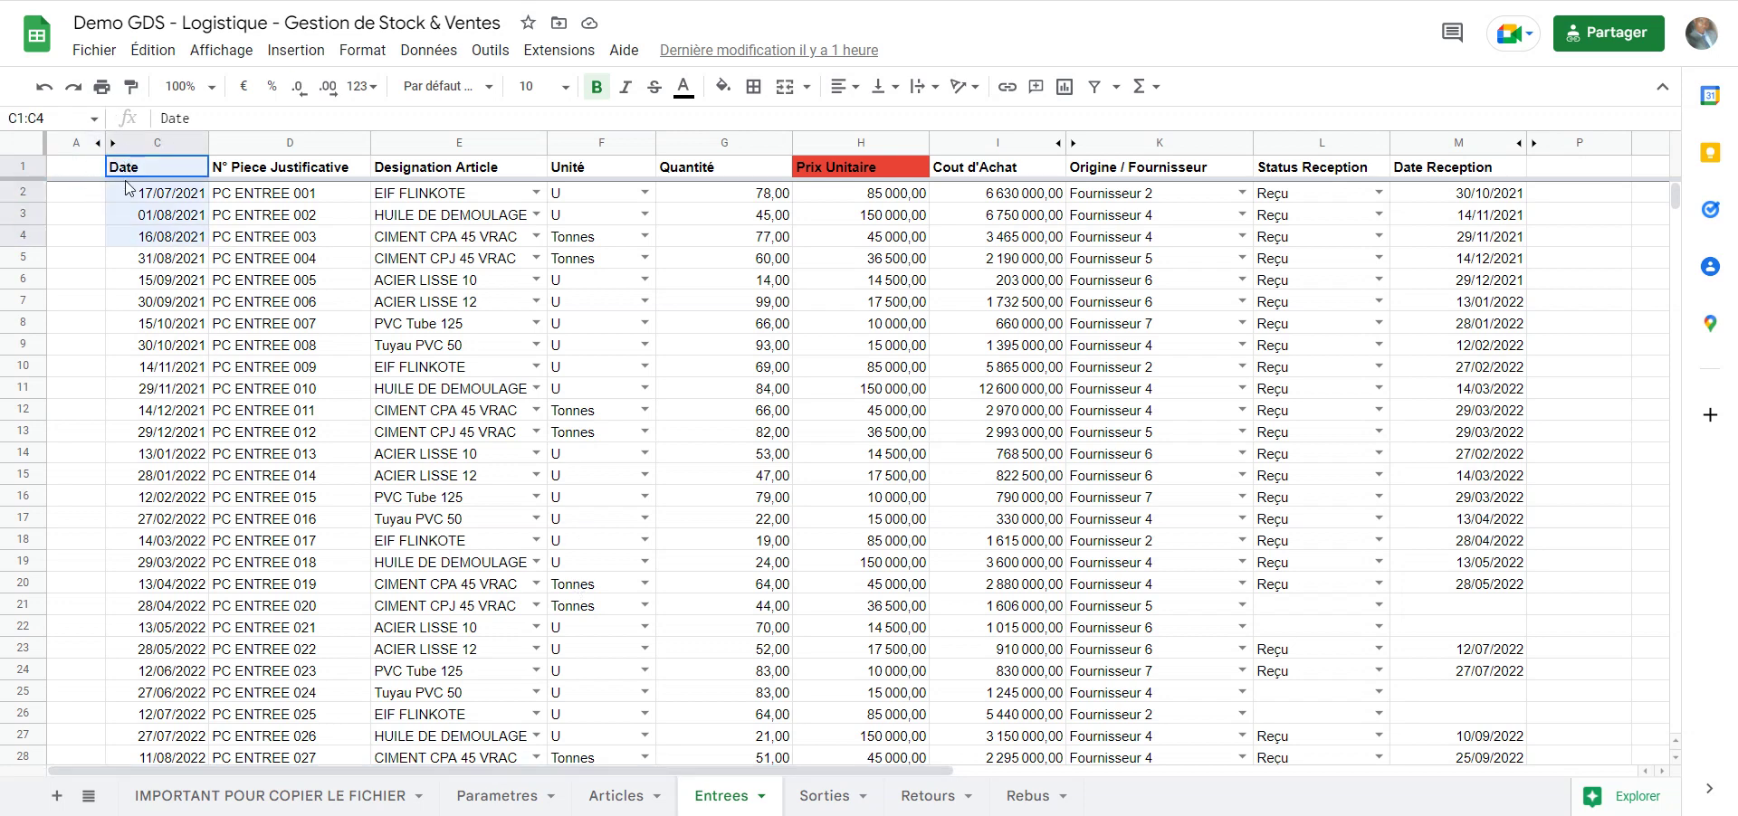
key("Right")
key("Right")
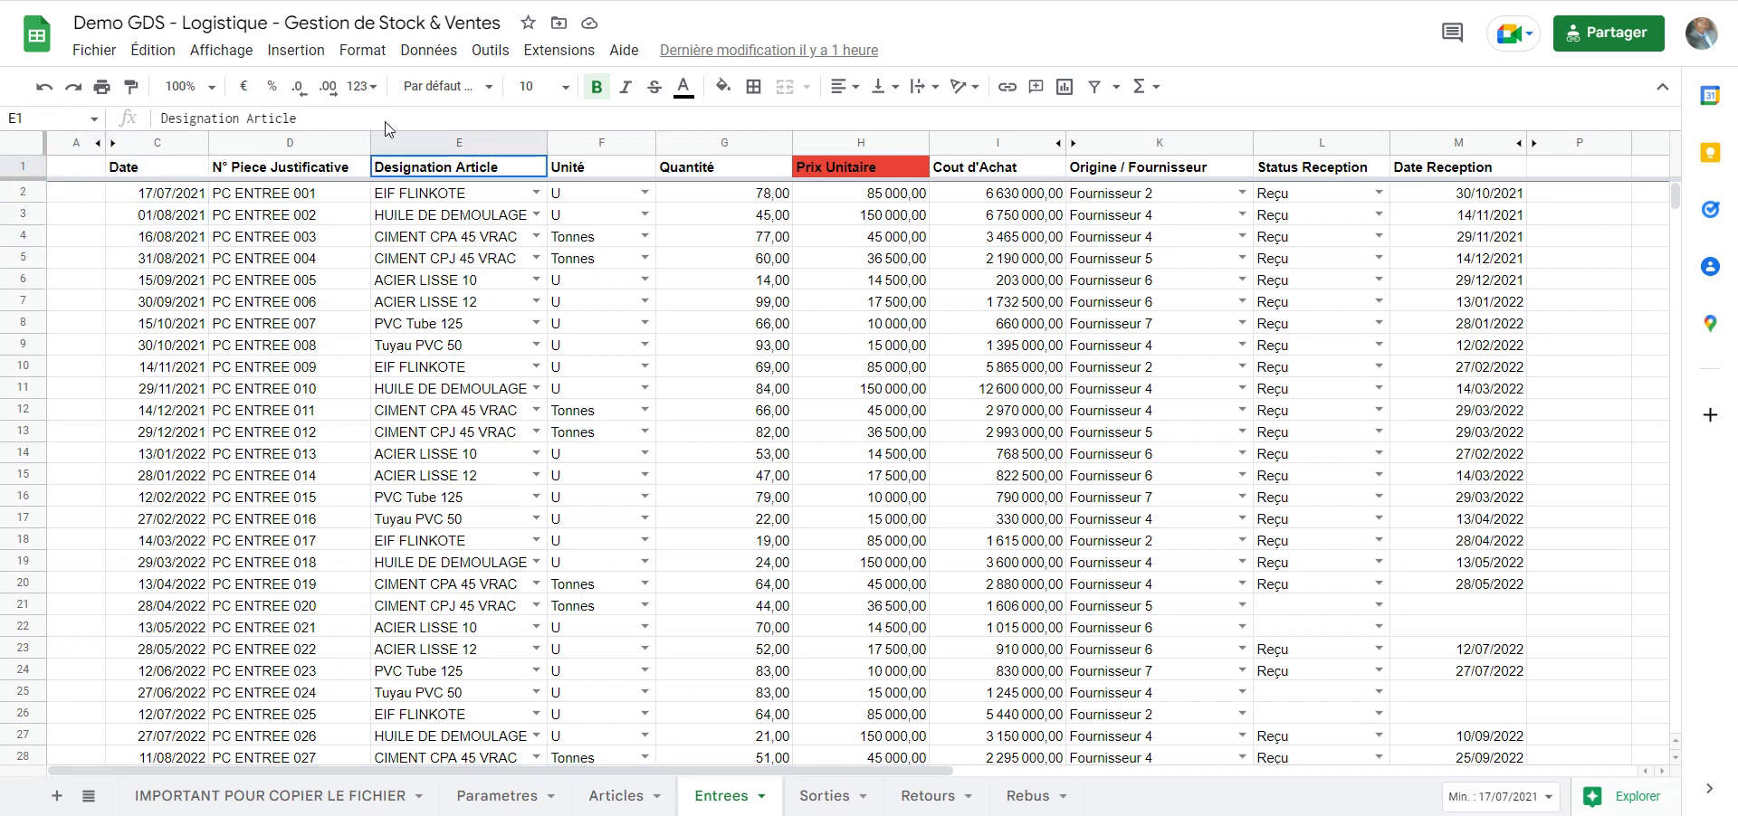
key("shift+Down")
key("shift+Down")
key("shift+Down")
key("shift+Down")
key("shift+Down")
key("Right")
key("Right")
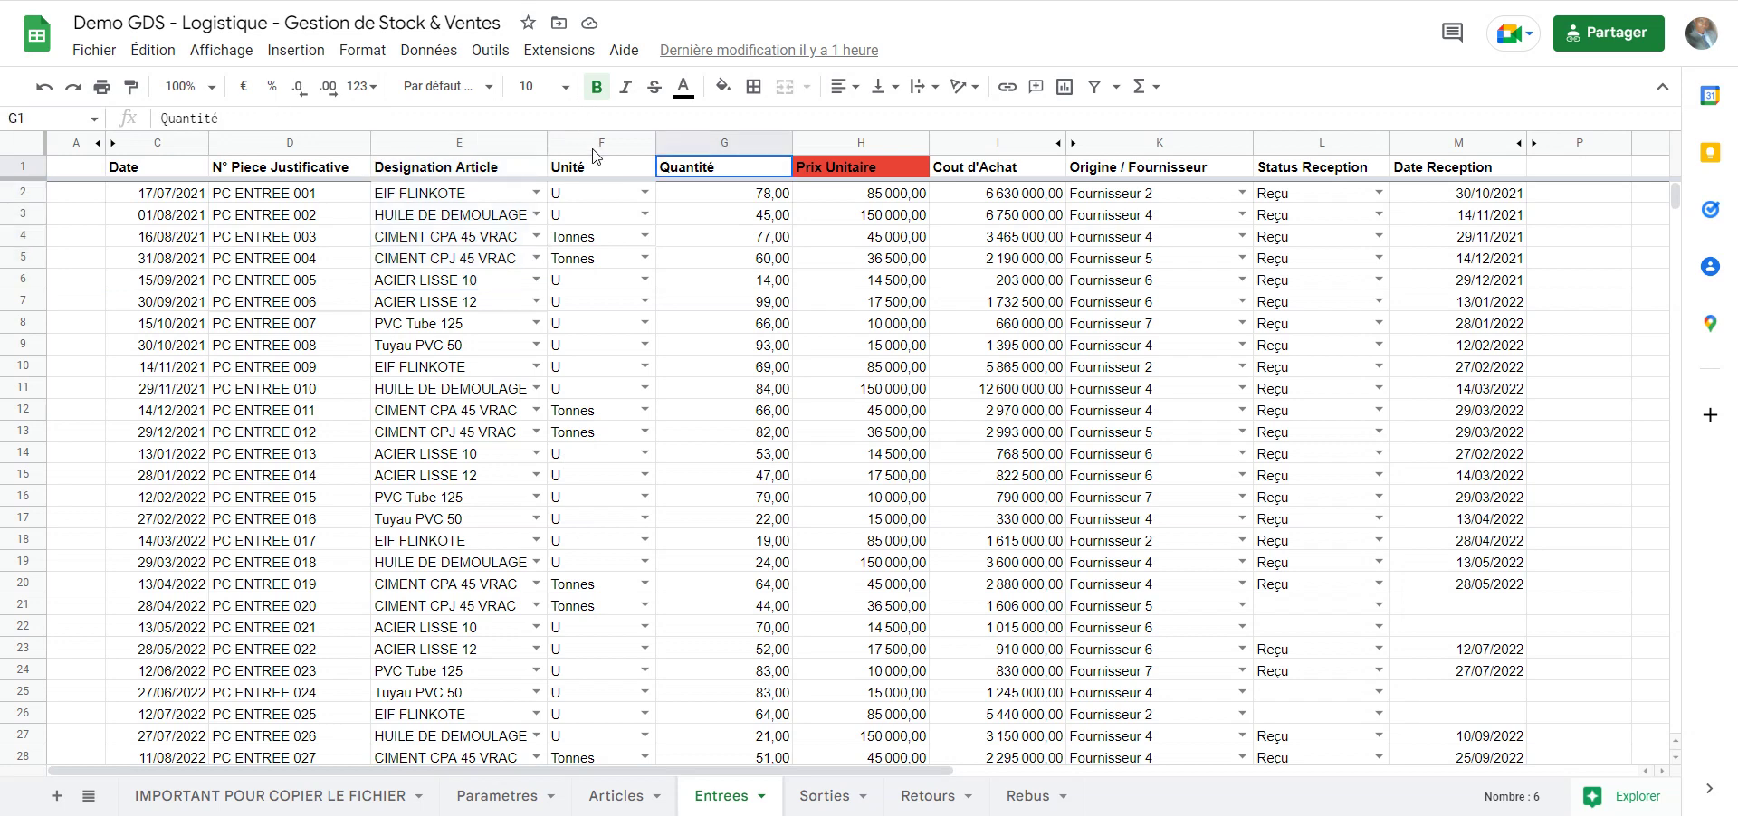
Review the Quantité, Prix Unitaire, Cout d'Achat and Origine / Fournisseur columns of the Entrees sheet
key("shift+Down")
key("shift+Down")
key("shift+Down")
key("shift+Down")
key("shift+Down")
key("Right")
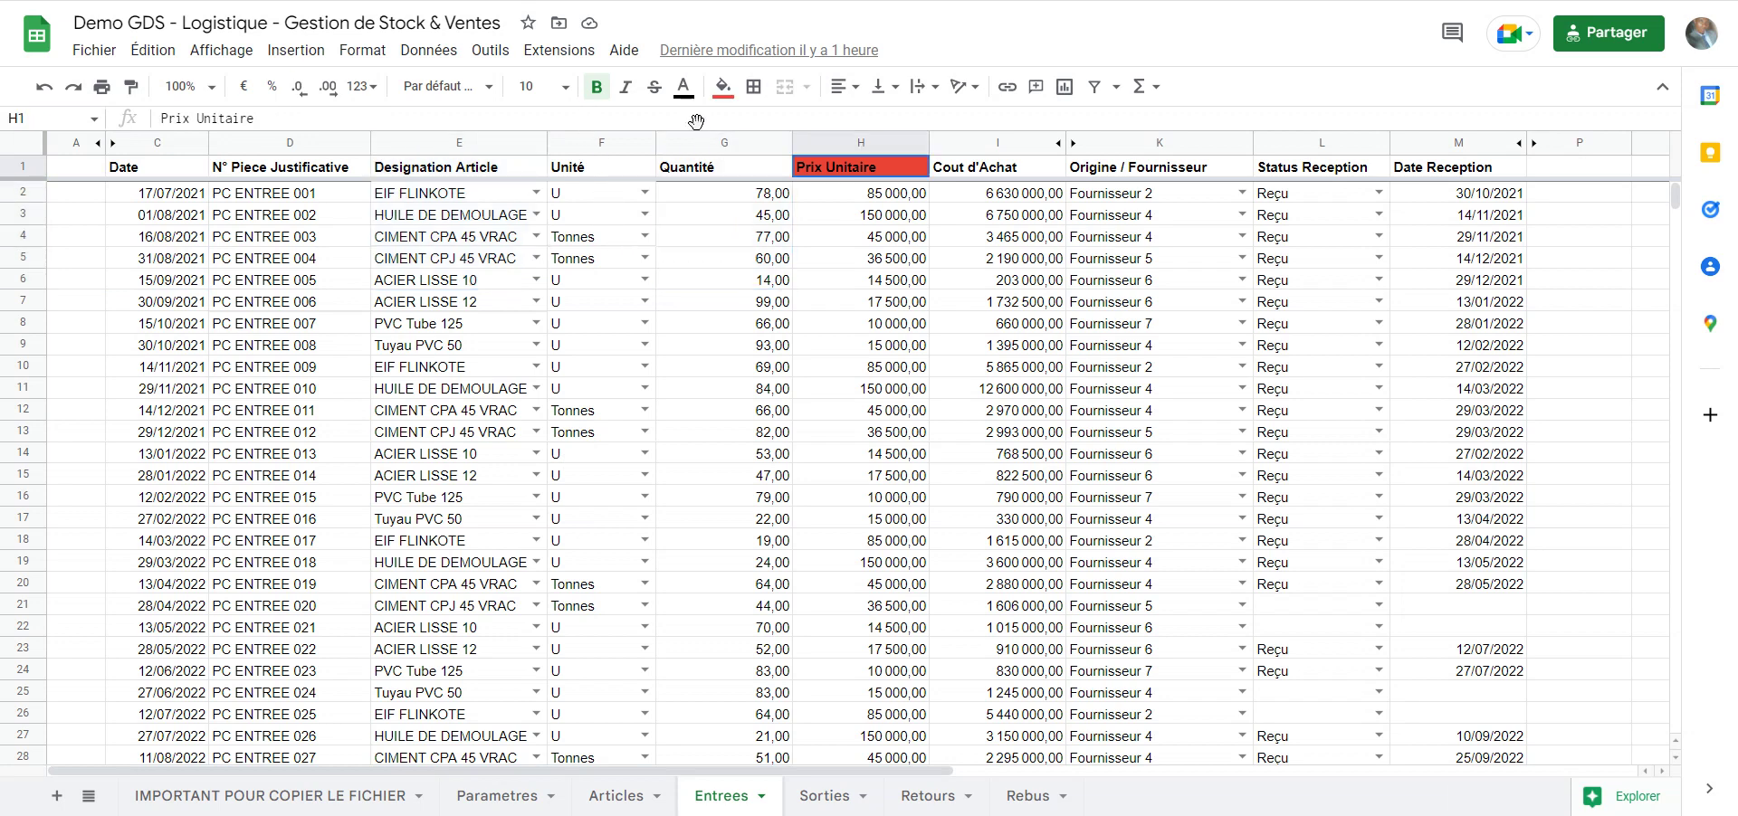
key("shift+Down")
key("shift+Down")
key("shift+Down")
key("shift+Down")
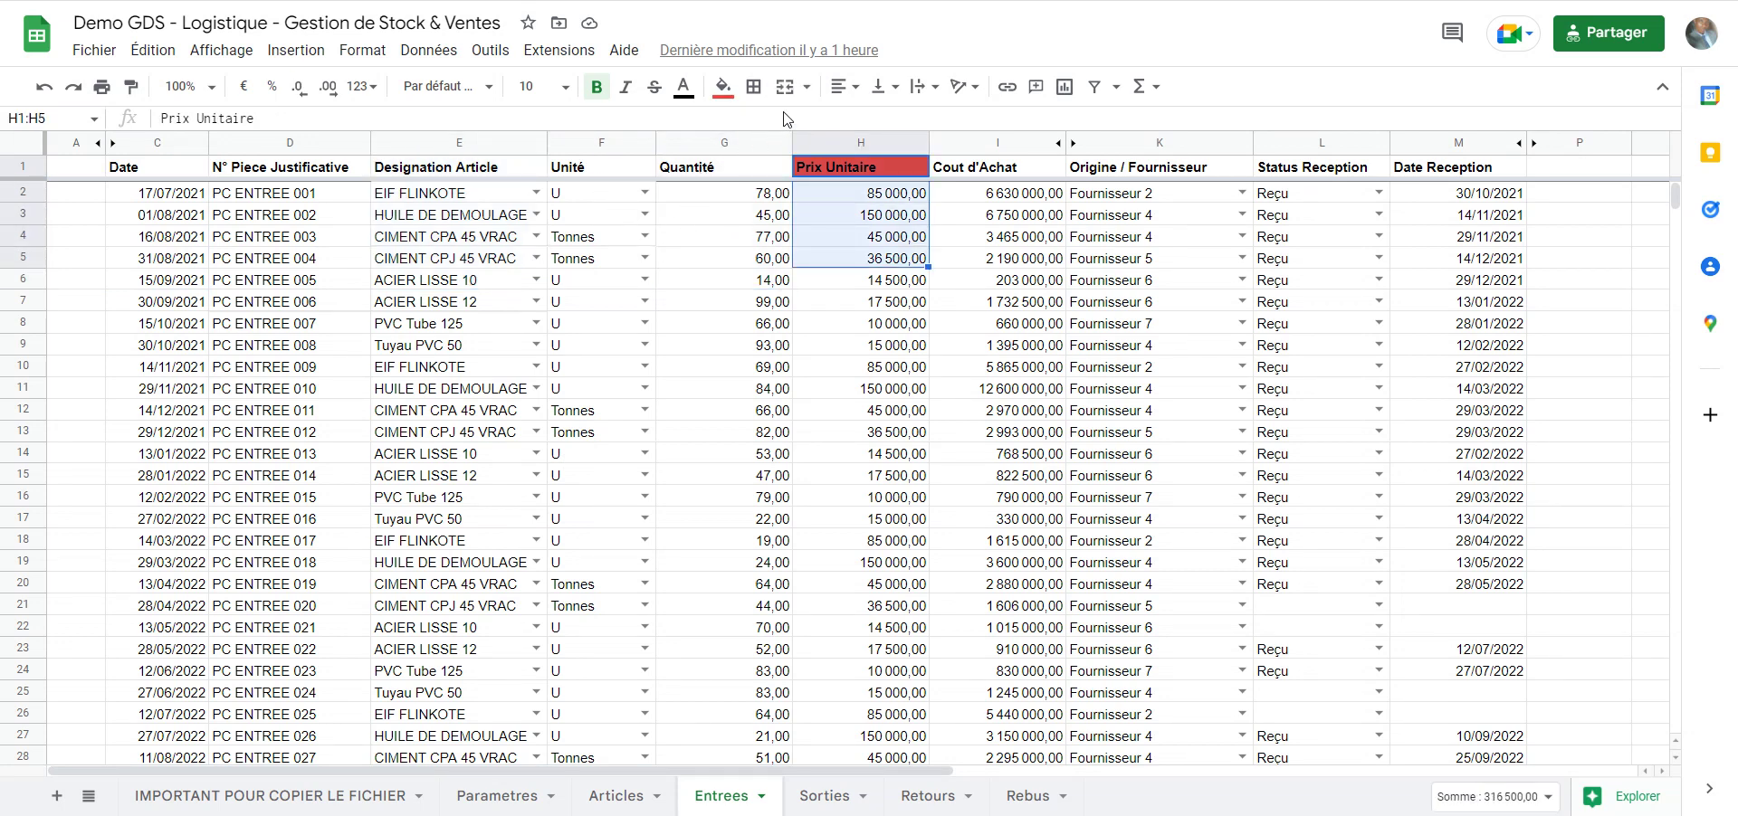
key("Right")
key("Down")
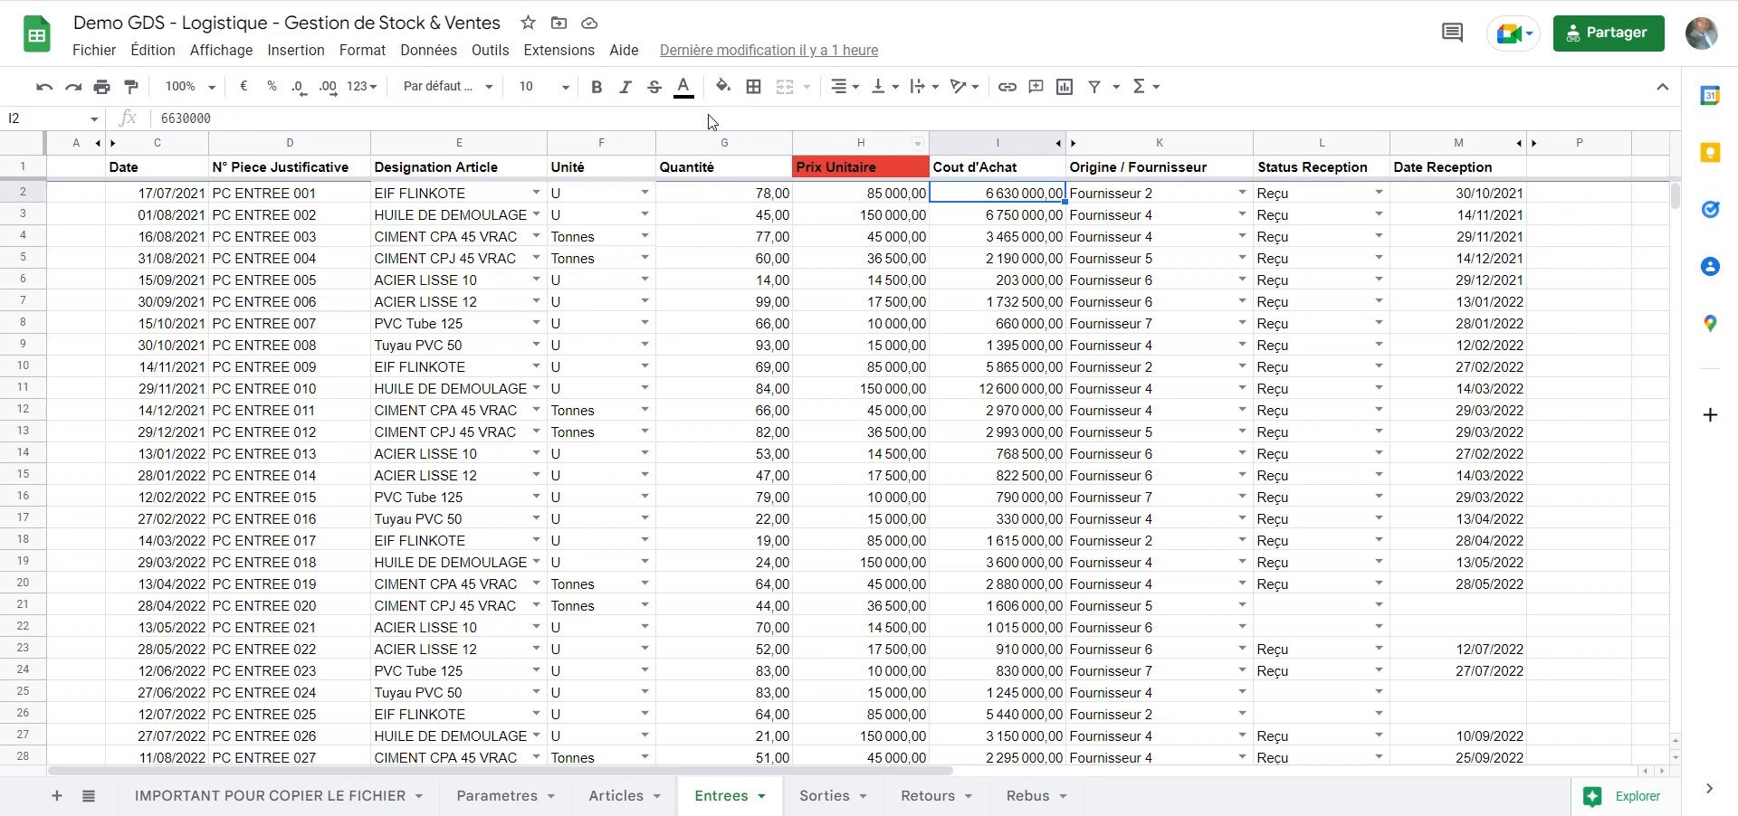
key("Right")
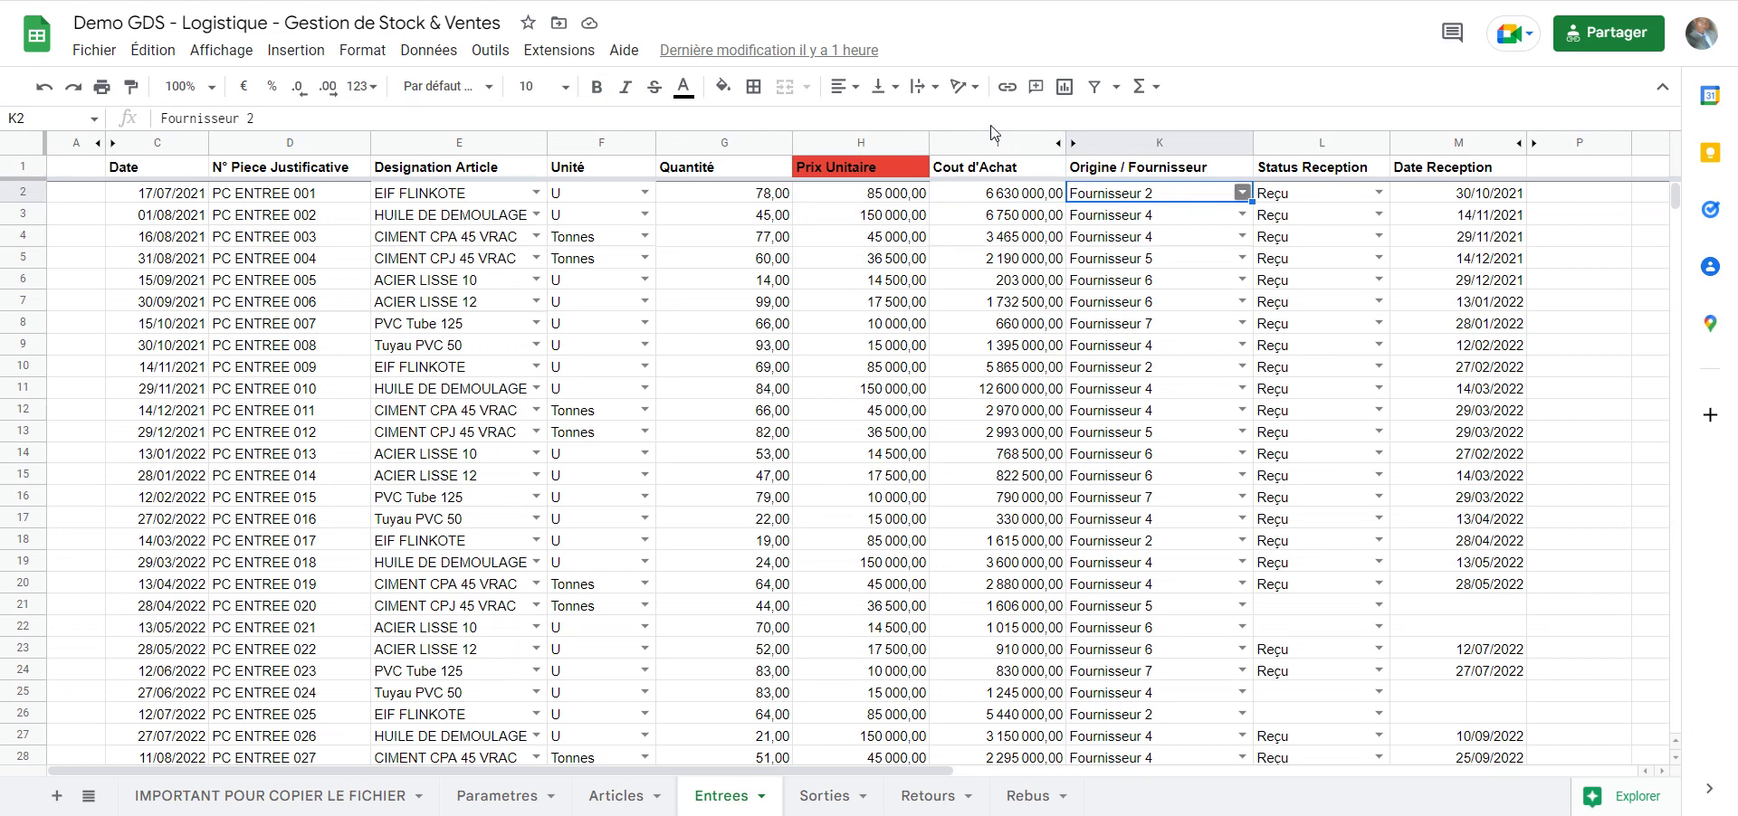
Examine the choices for PC ENTREE 001 in the Status Reception column and the statuses of the entries below it
key("Right")
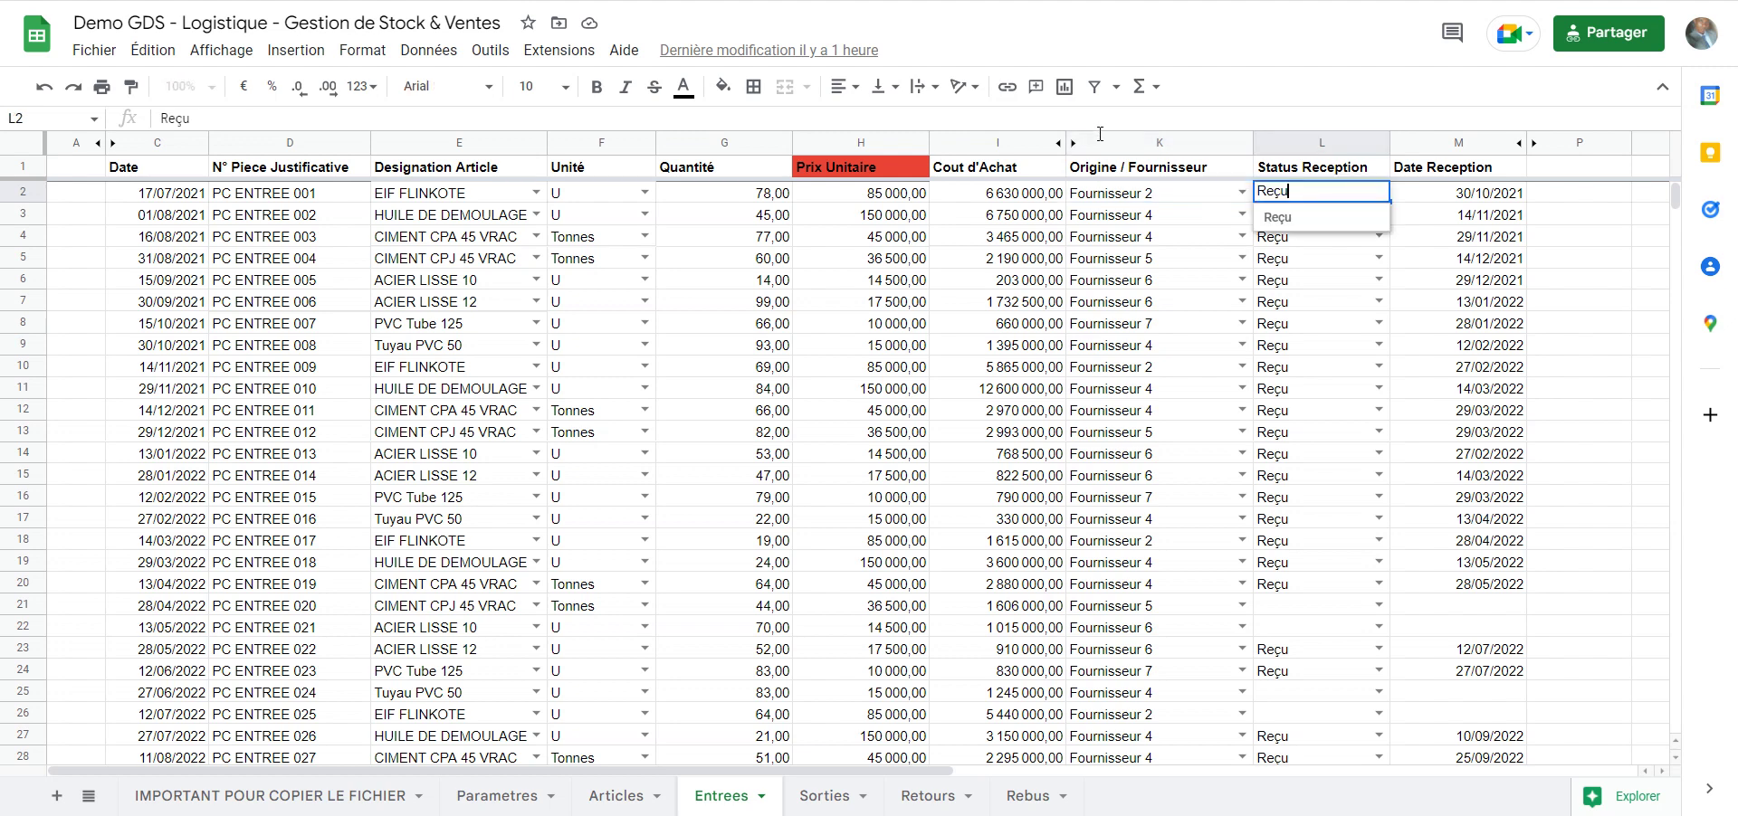
key("Return")
key("Return")
key("Down")
key("Down")
key("Down")
key("Down")
key("Down")
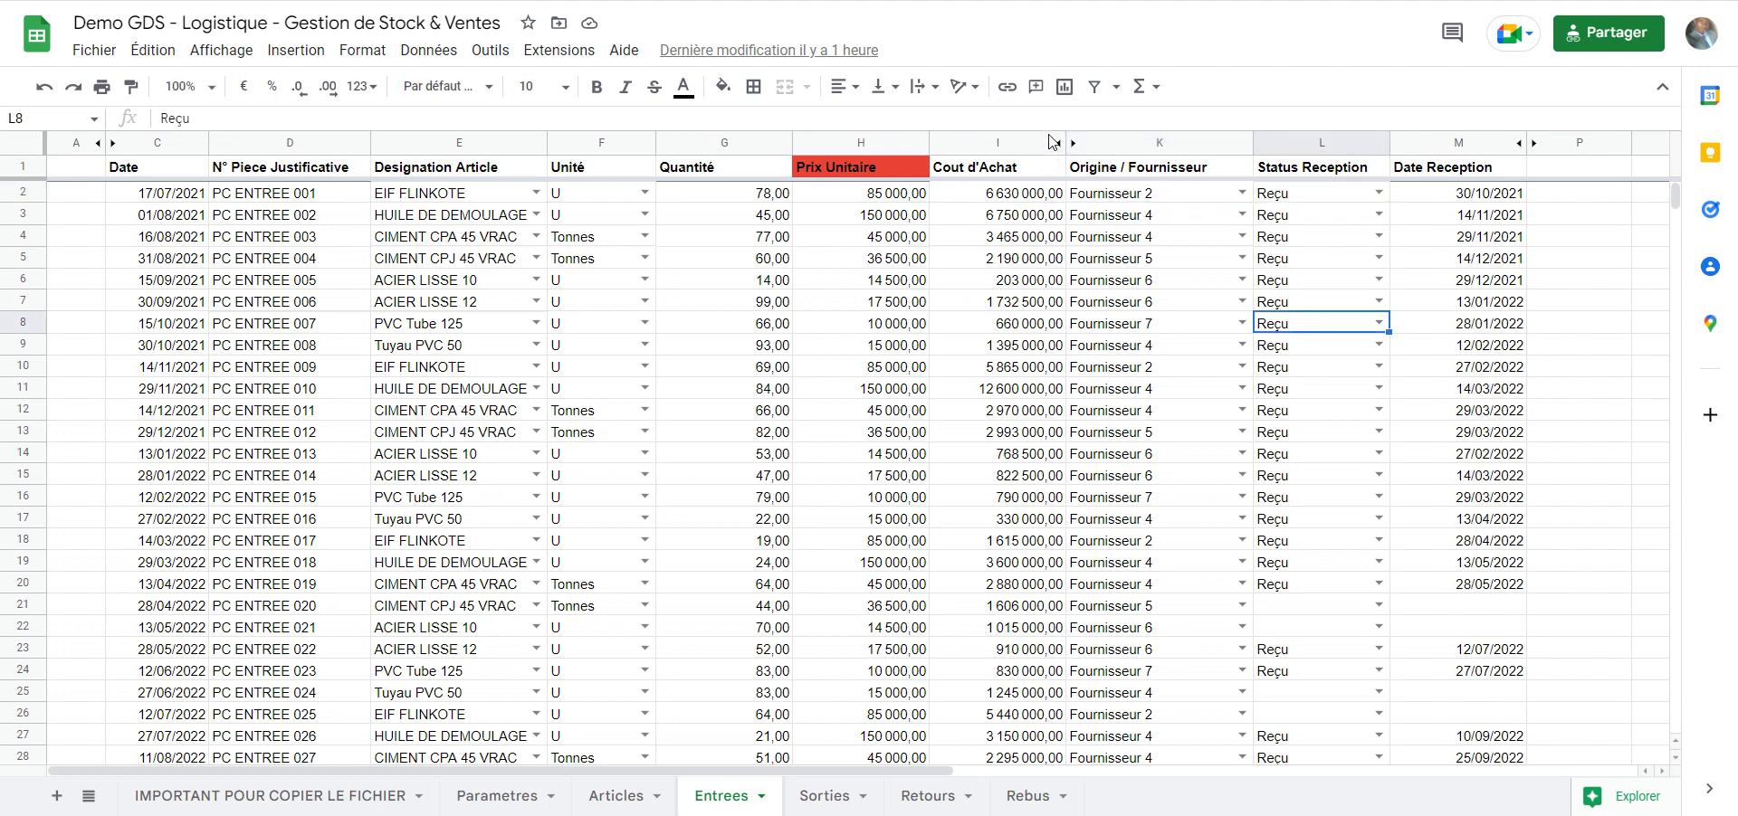
key("Up")
key("Up")
key("Up")
key("Up")
key("Up")
key("Up")
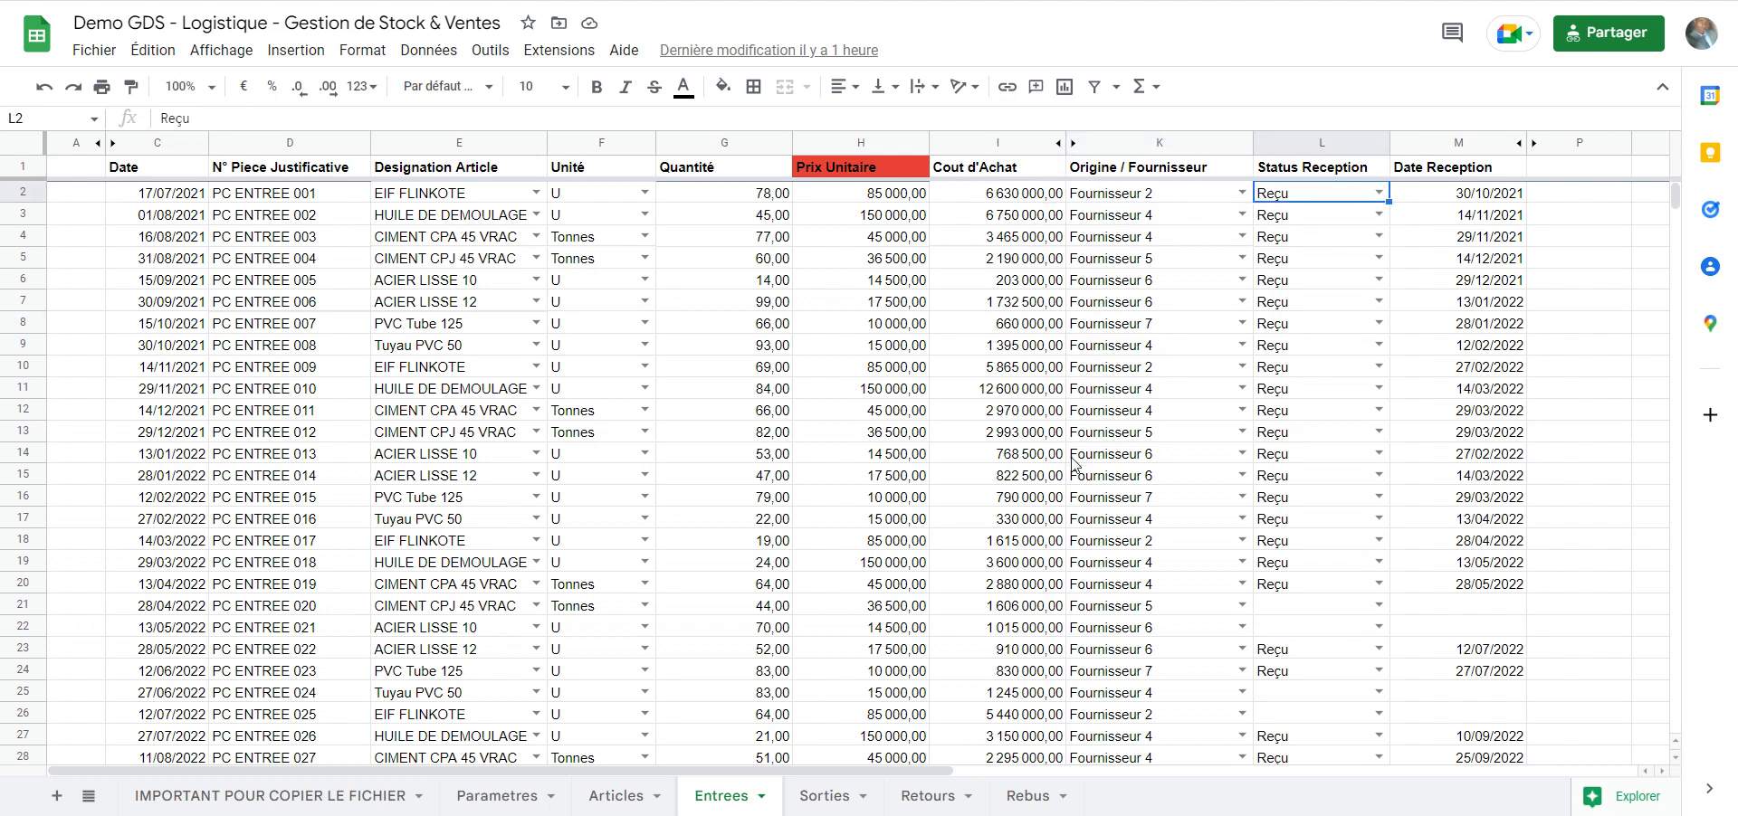
Try the Reçu status on PC ENTREE 020 in the Status Reception column and clear it again
key("ctrl+Down")
key("Down")
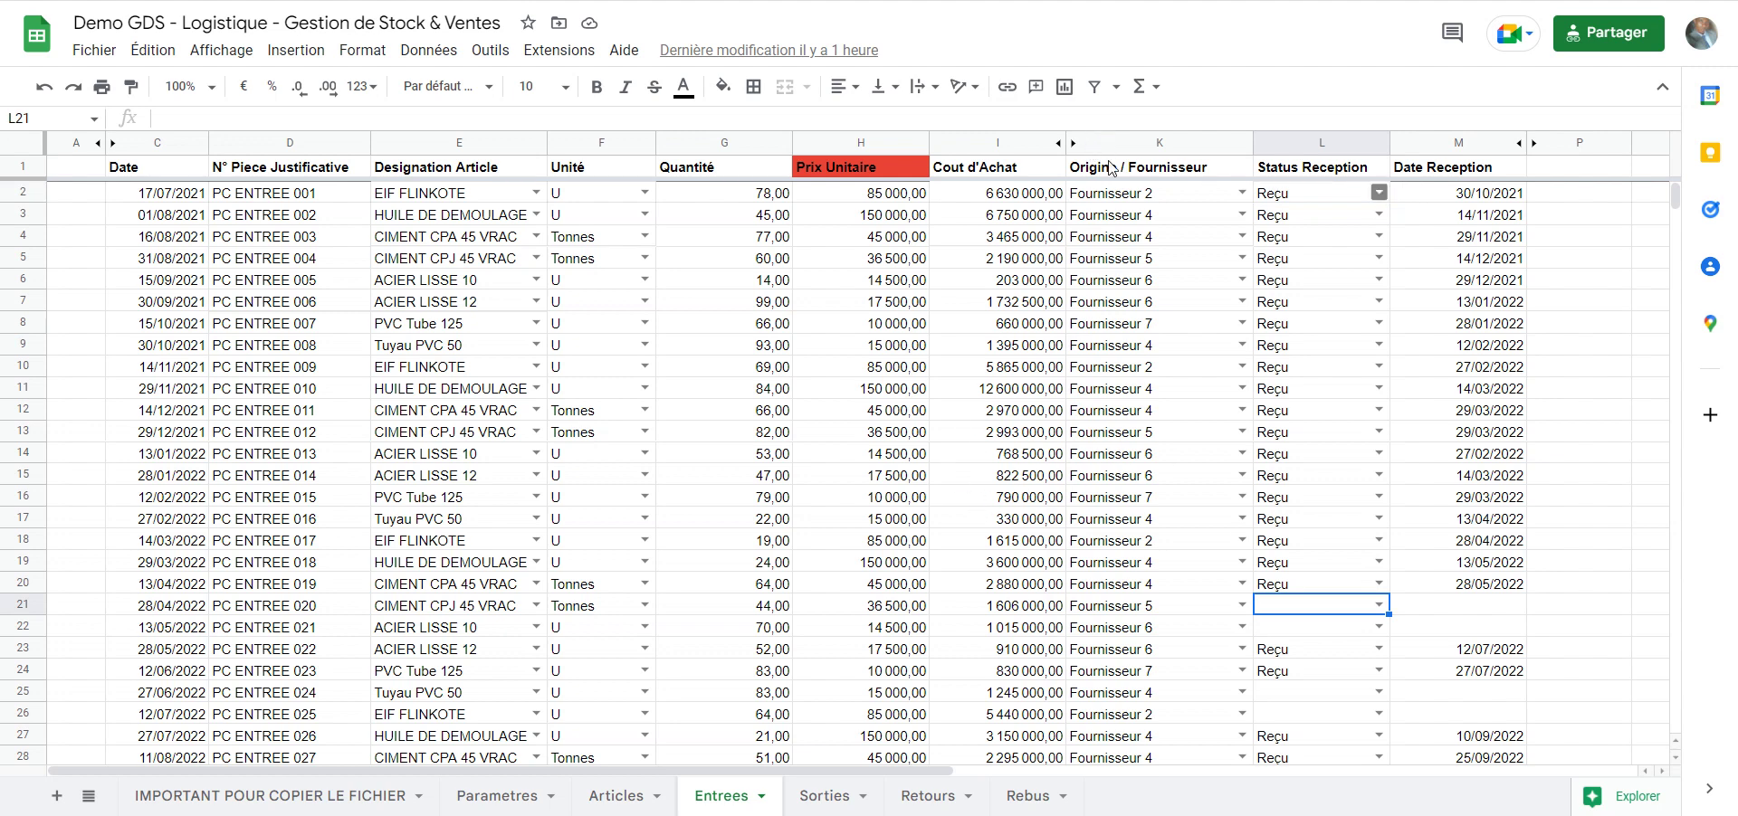
key("Return")
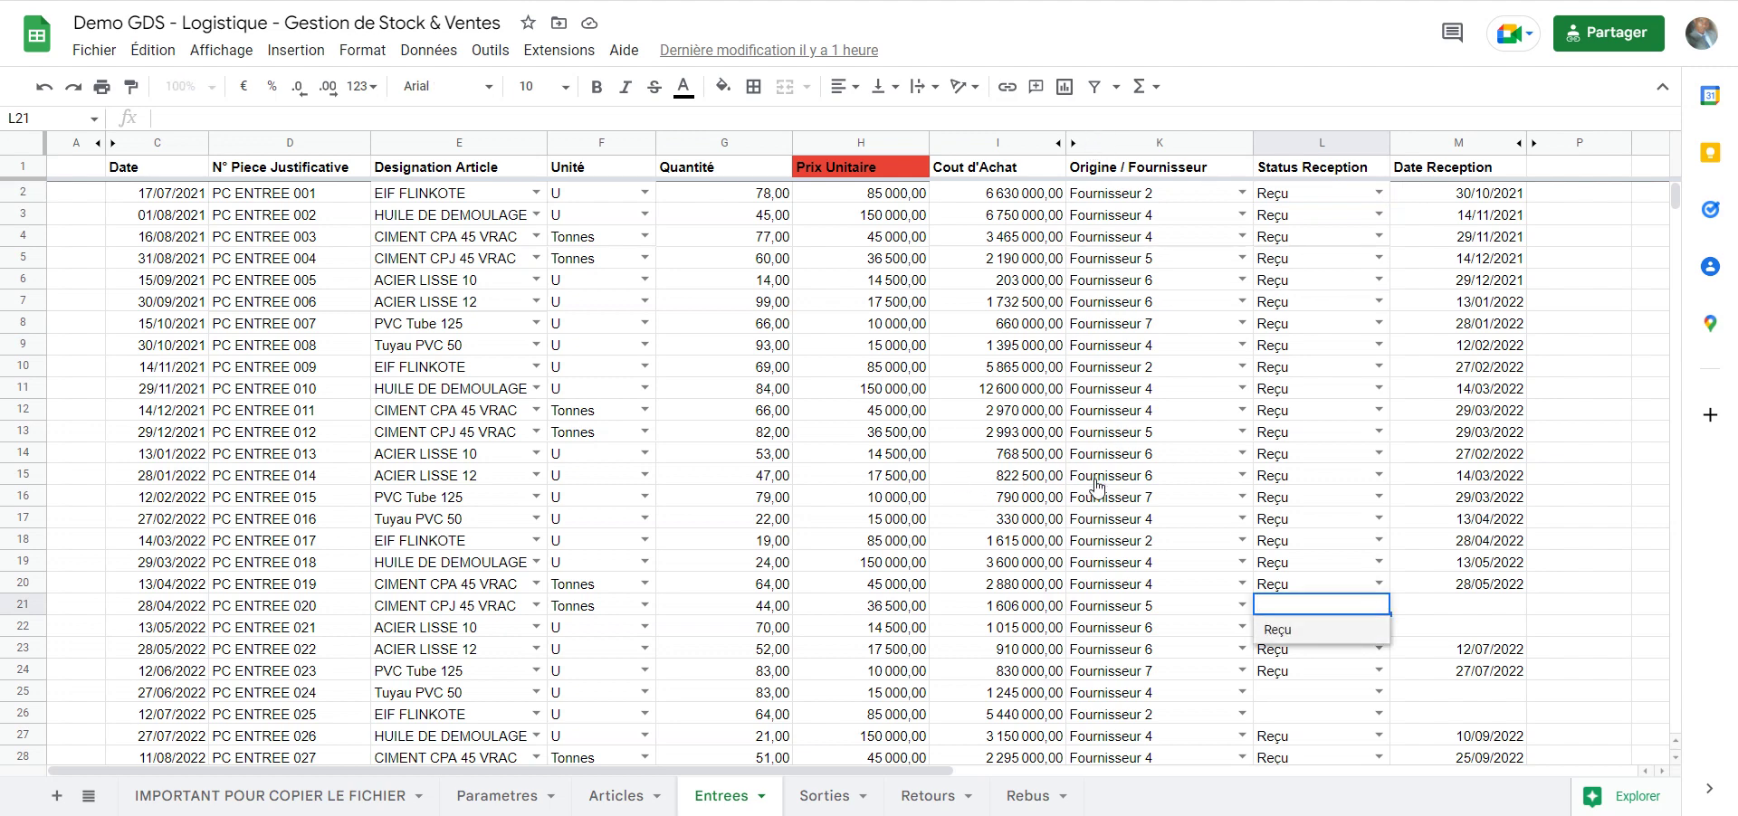
key("Return")
key("Right")
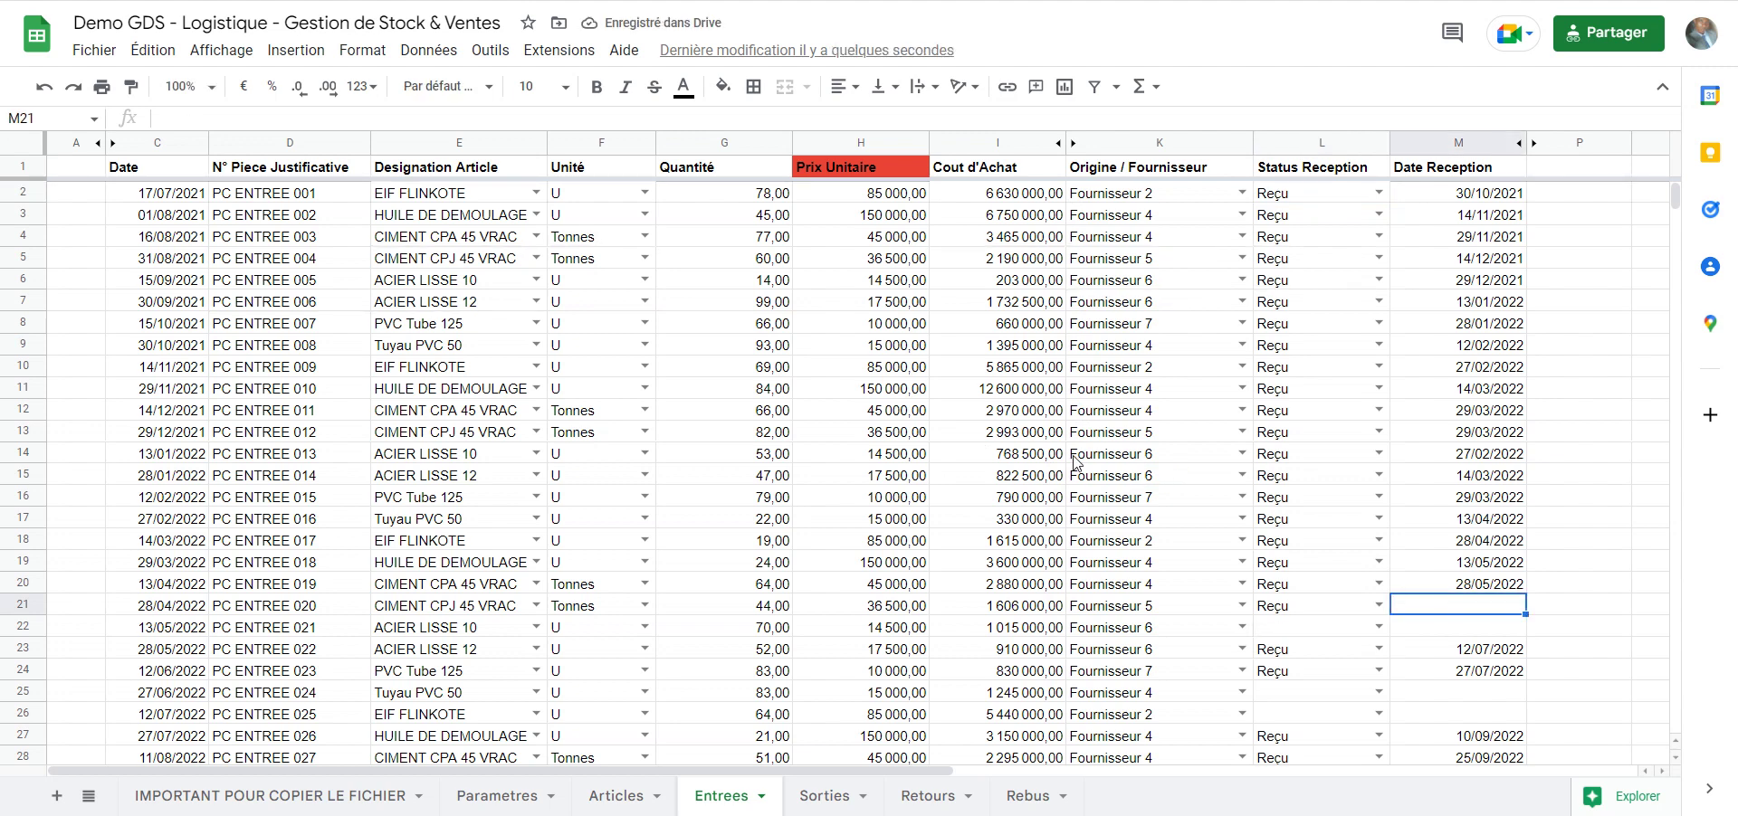
key("Left")
key("Delete")
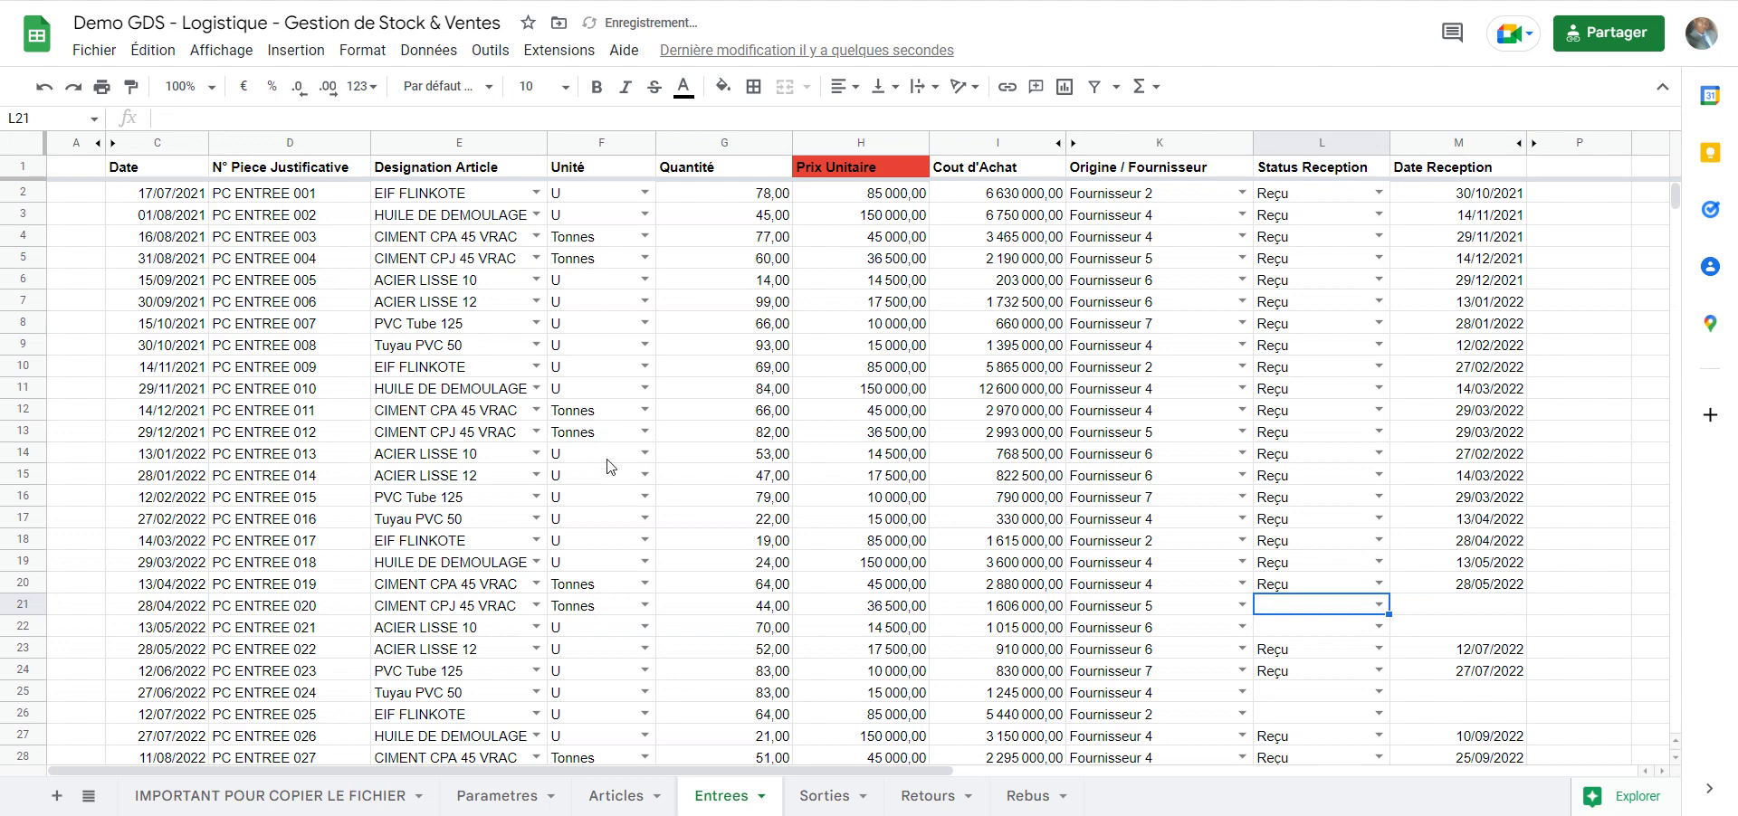
Open the Sorties sheet and review its Date, N° Piece Justificative, Designation Article and Unité columns
left_click(136, 214)
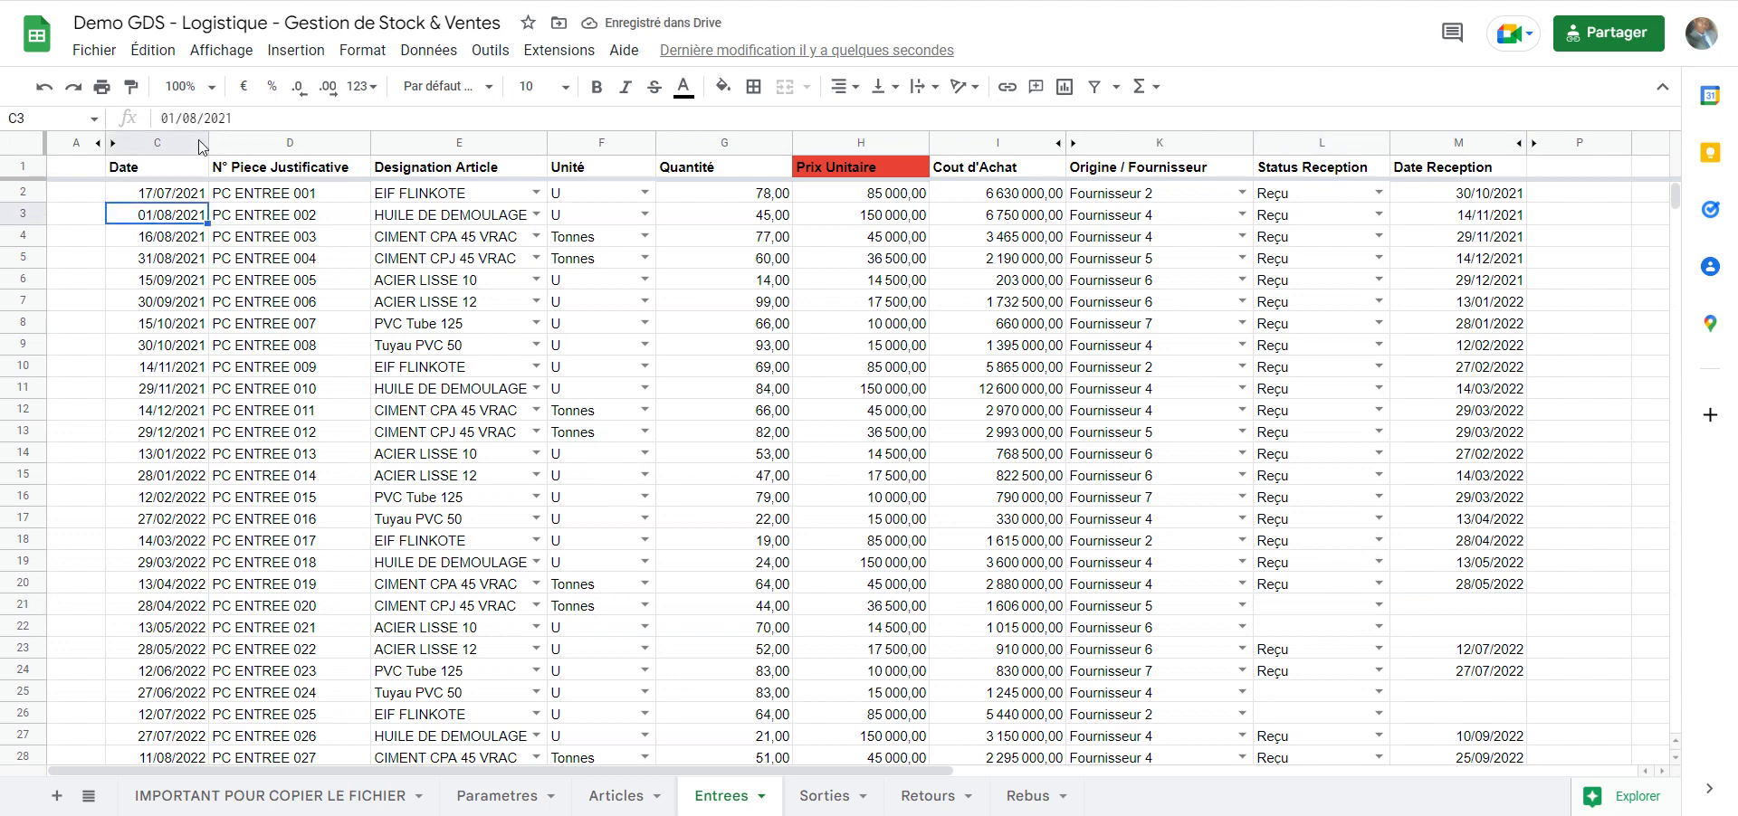
key("ctrl+shift+Page_Down")
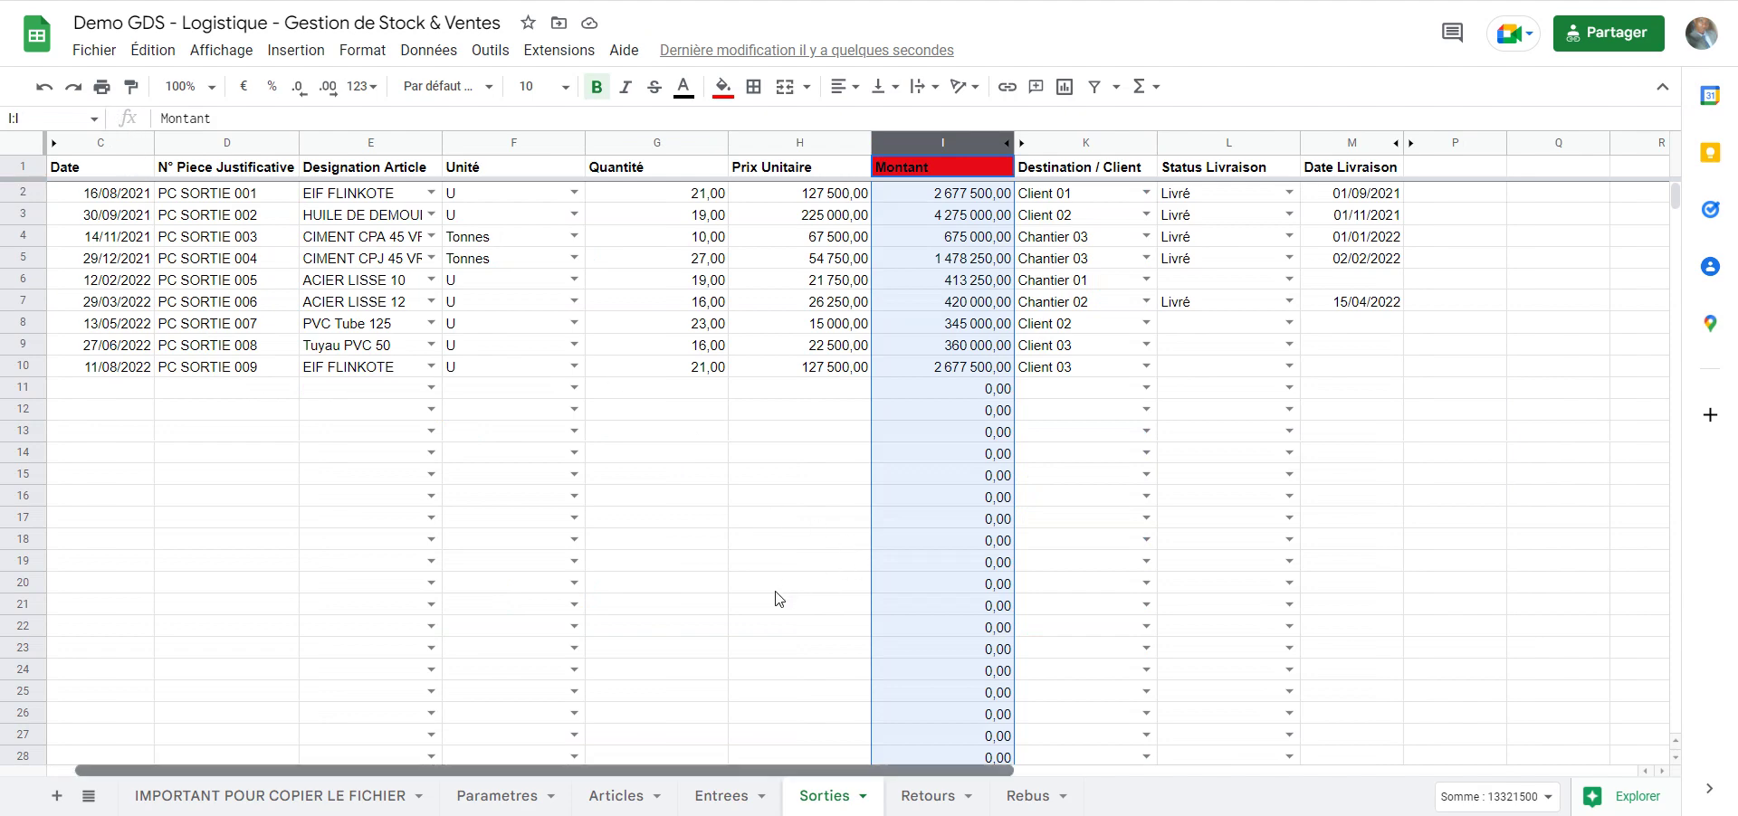
scroll(776, 592, "left", 1)
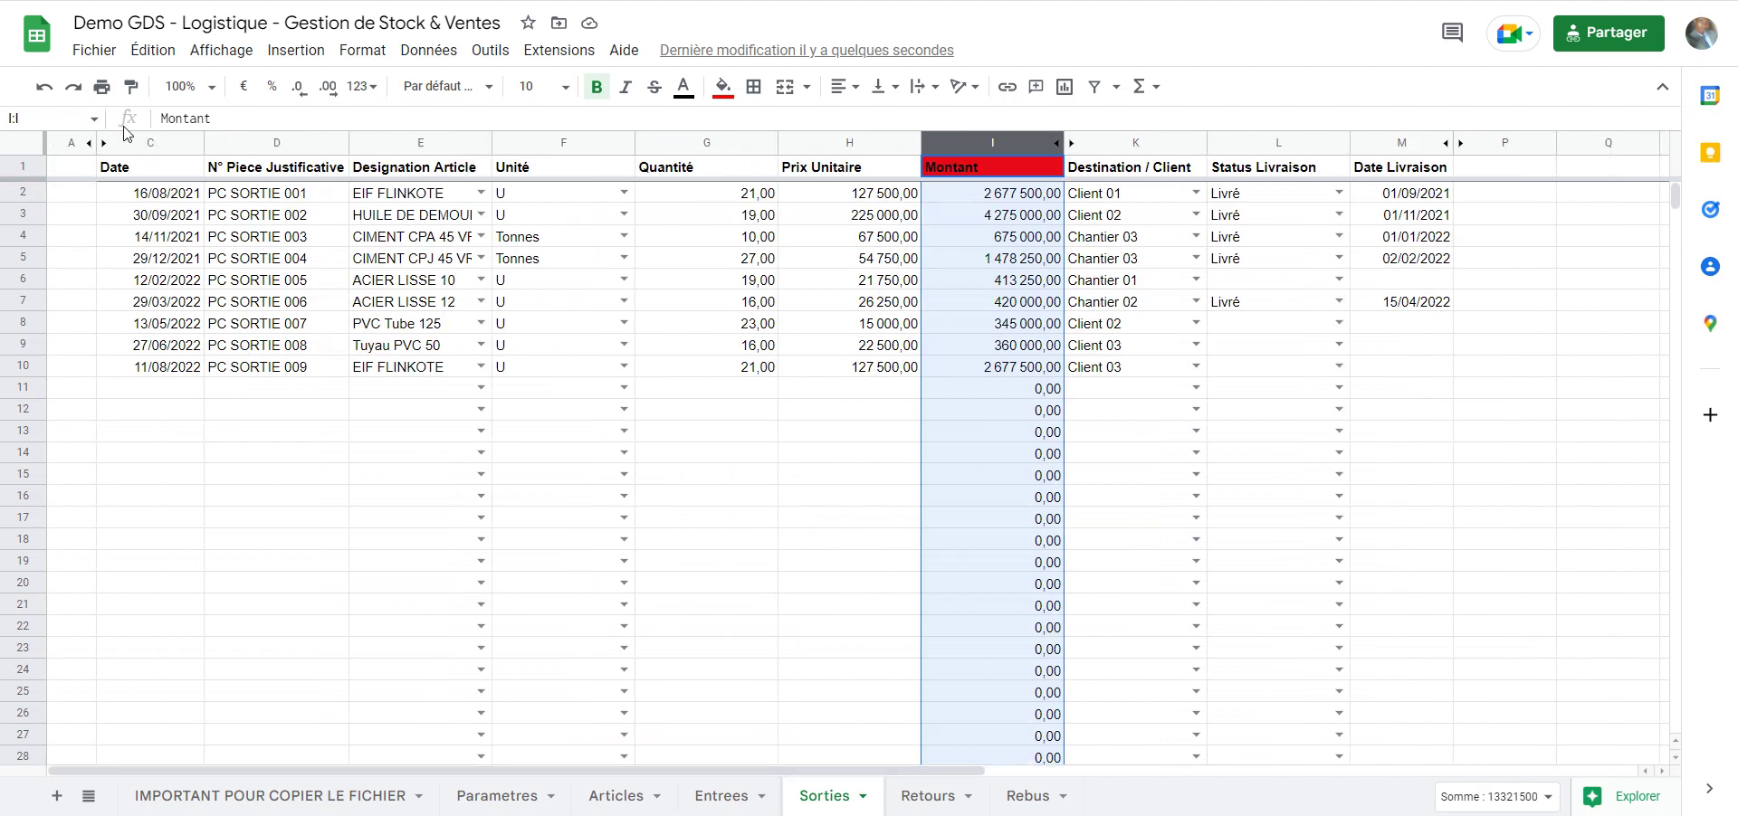
left_click(147, 192)
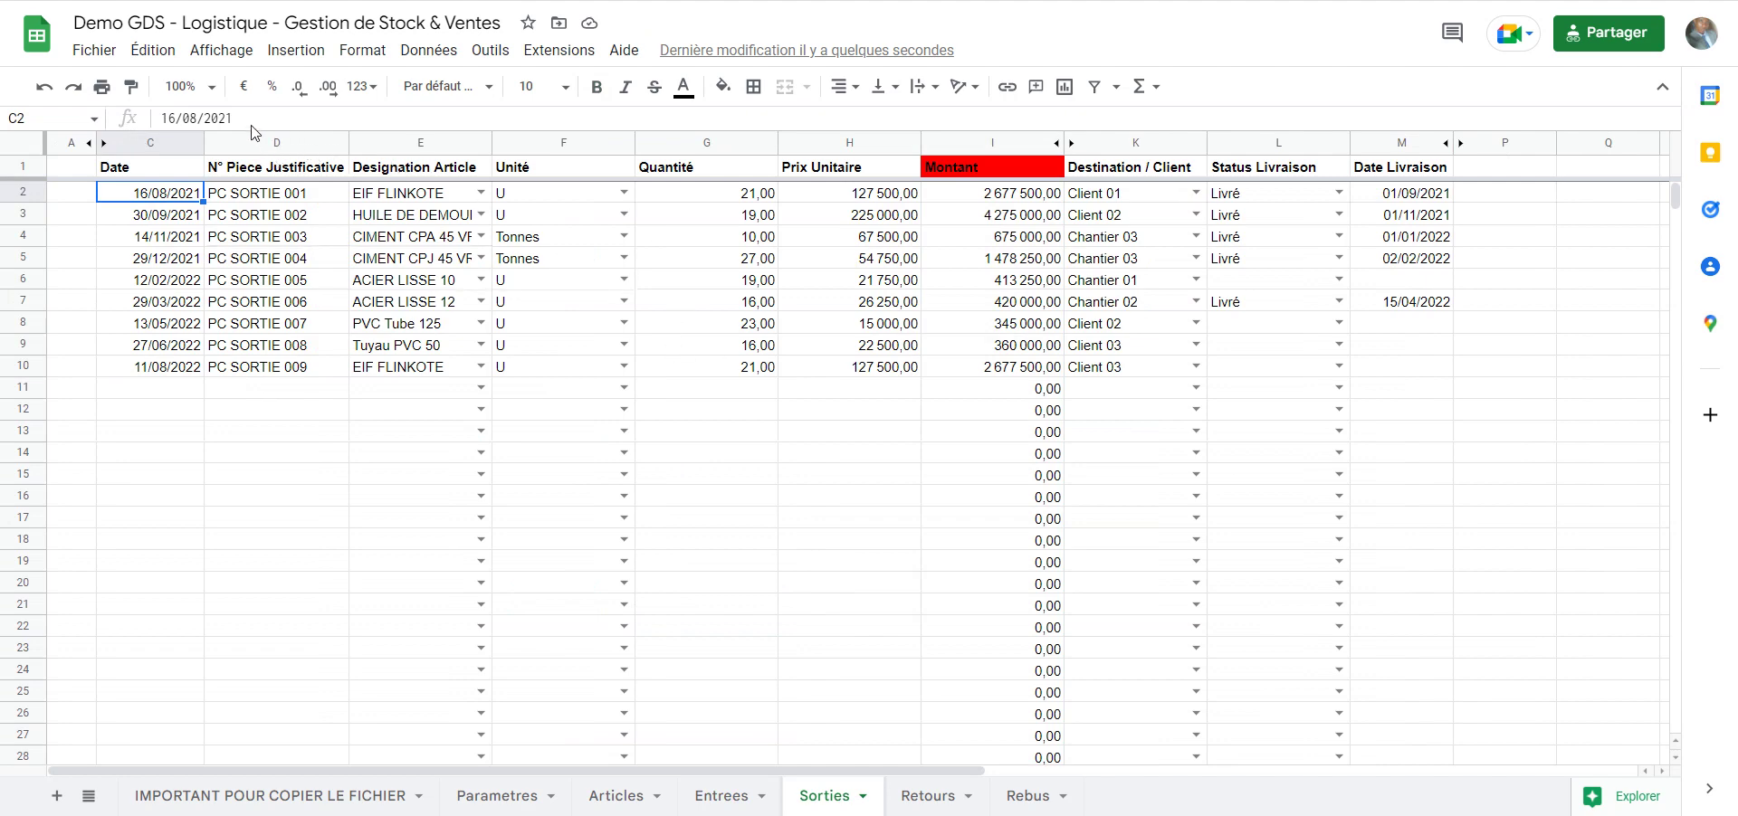
key("Tab")
key("Tab")
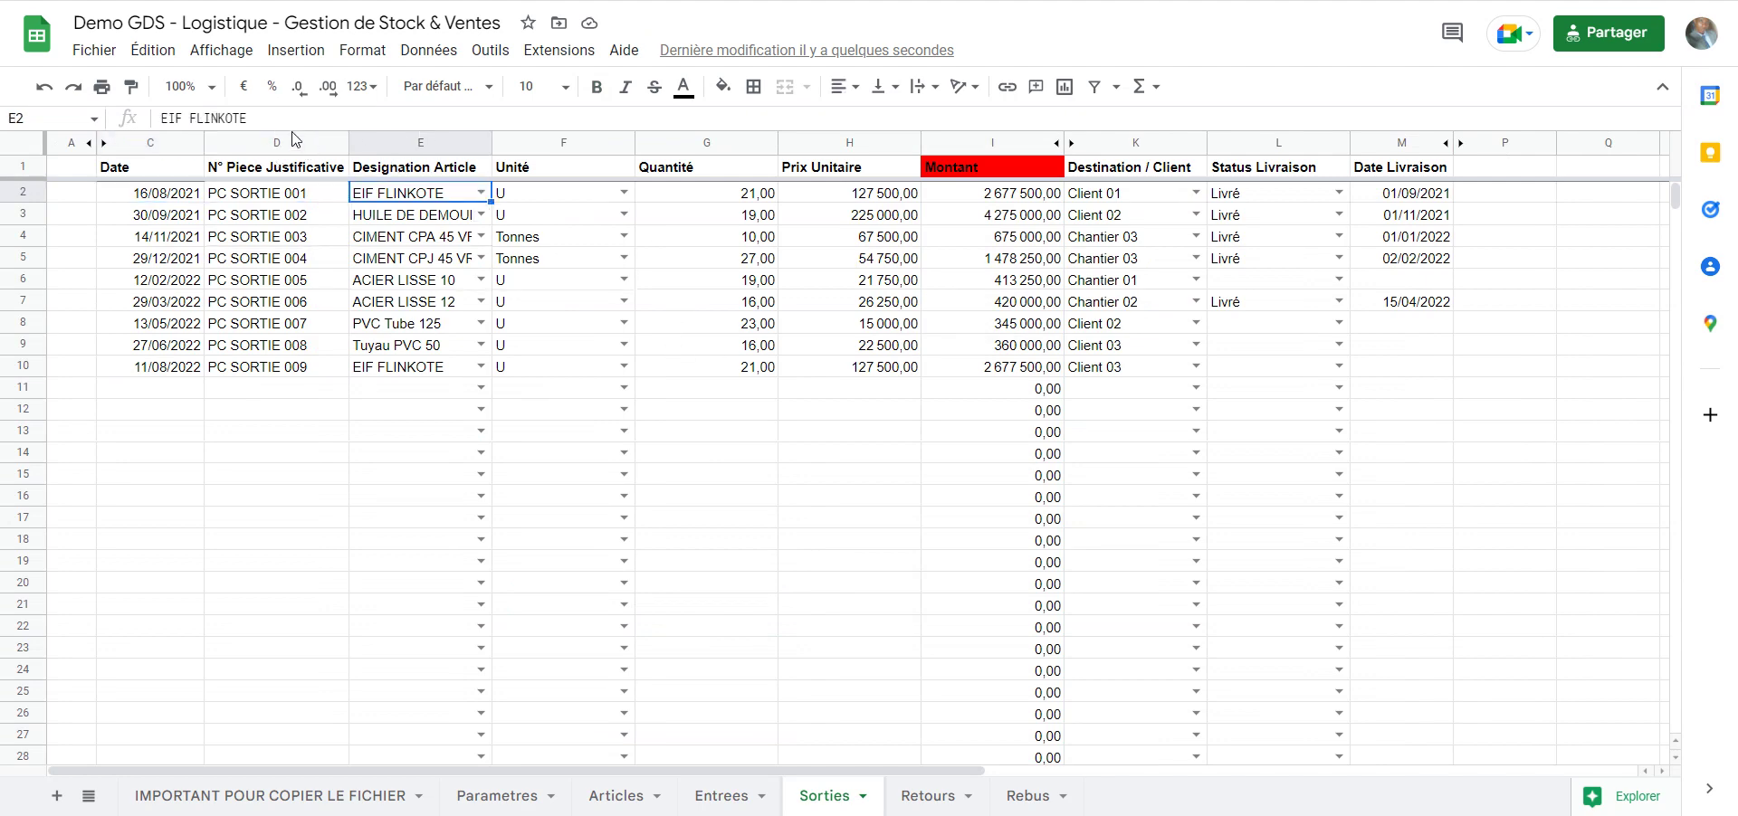
key("Tab")
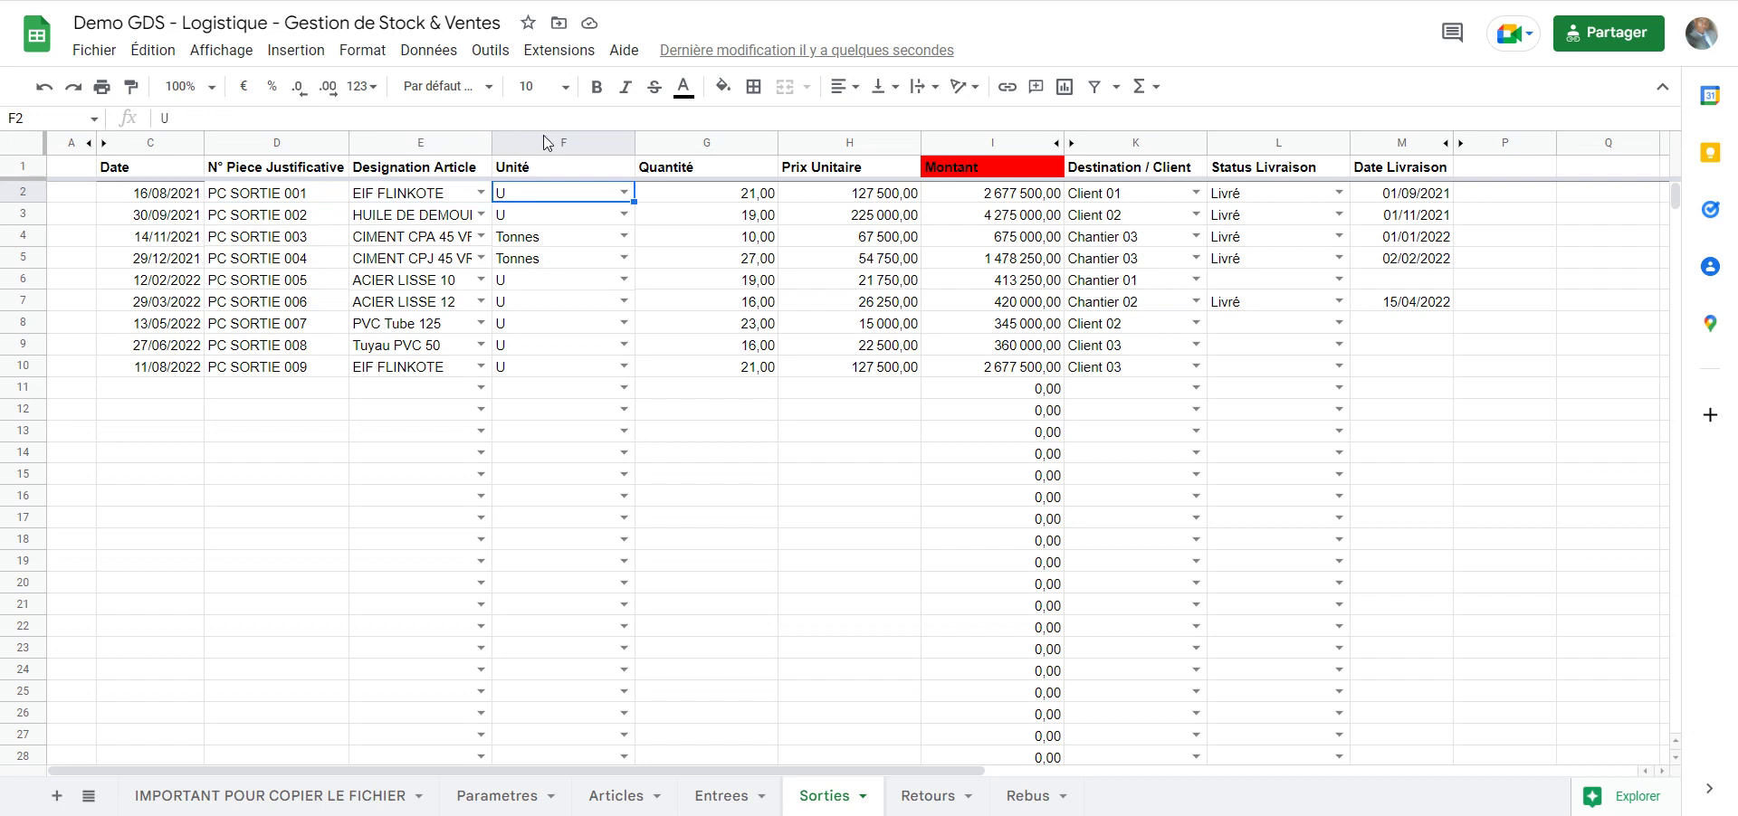
Review the Quantité, Prix Unitaire, Montant and Destination / Client columns of the Sorties sheet
key("Tab")
key("Tab")
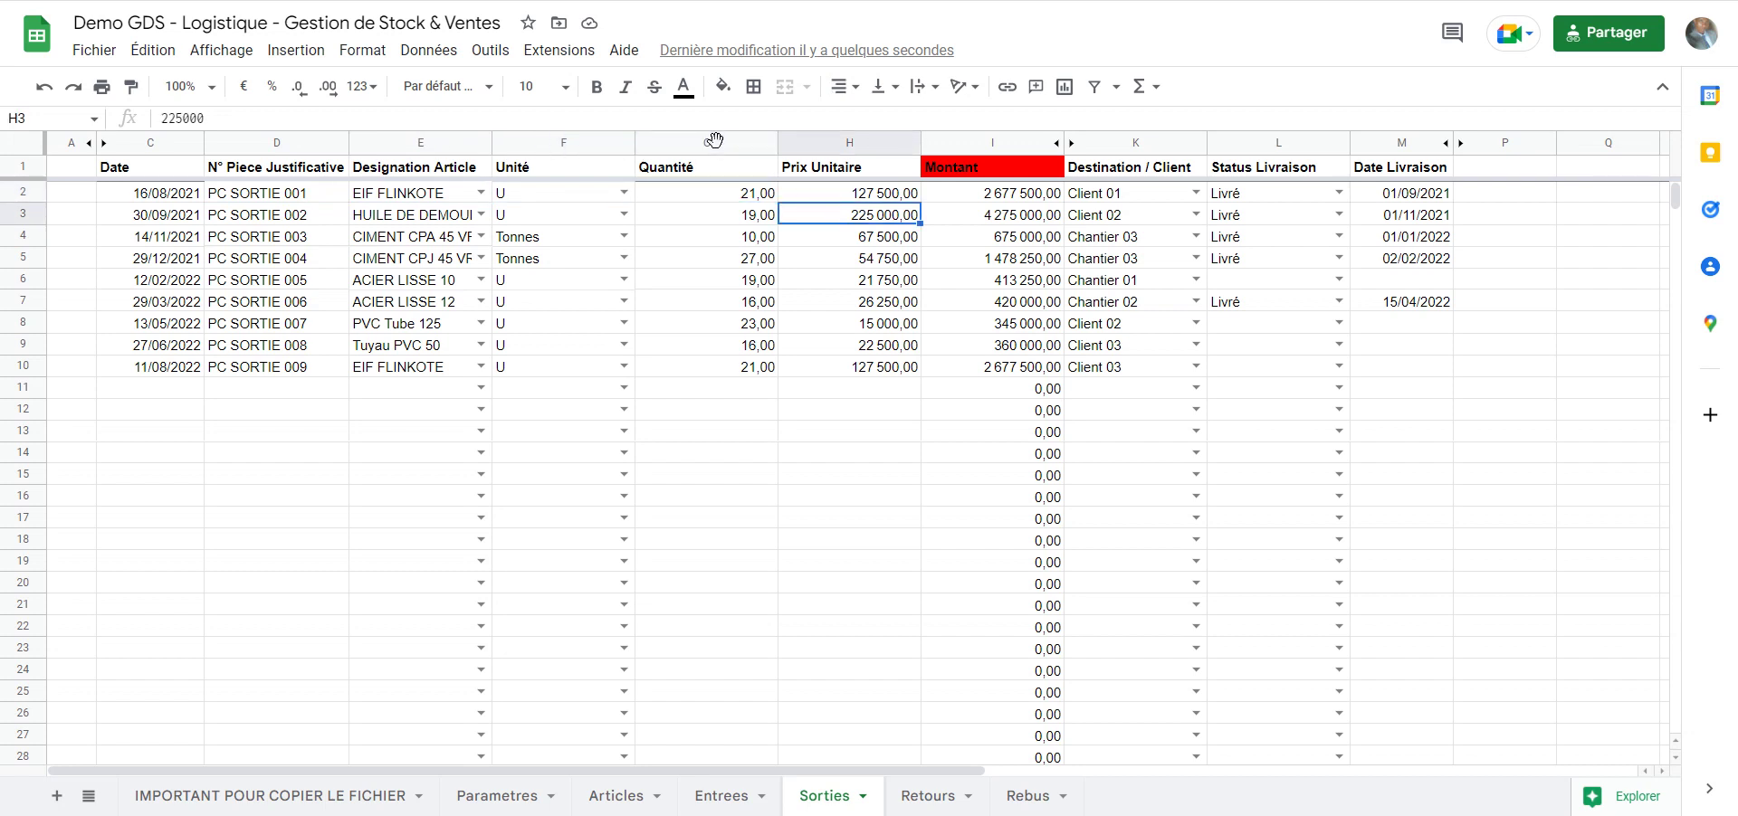
key("Tab")
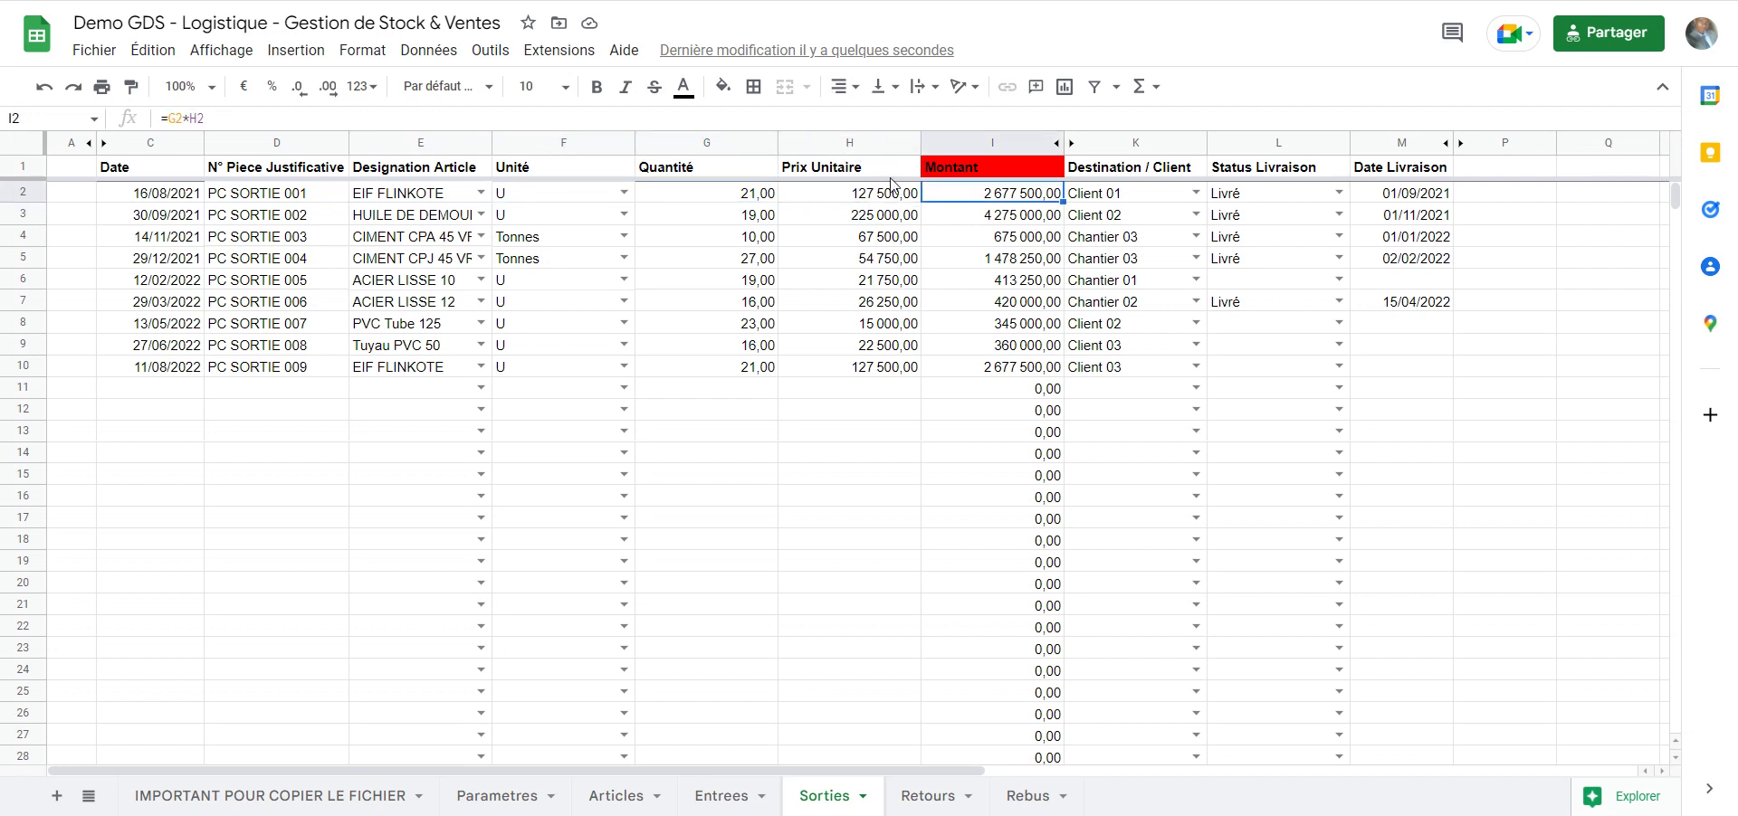
key("Tab")
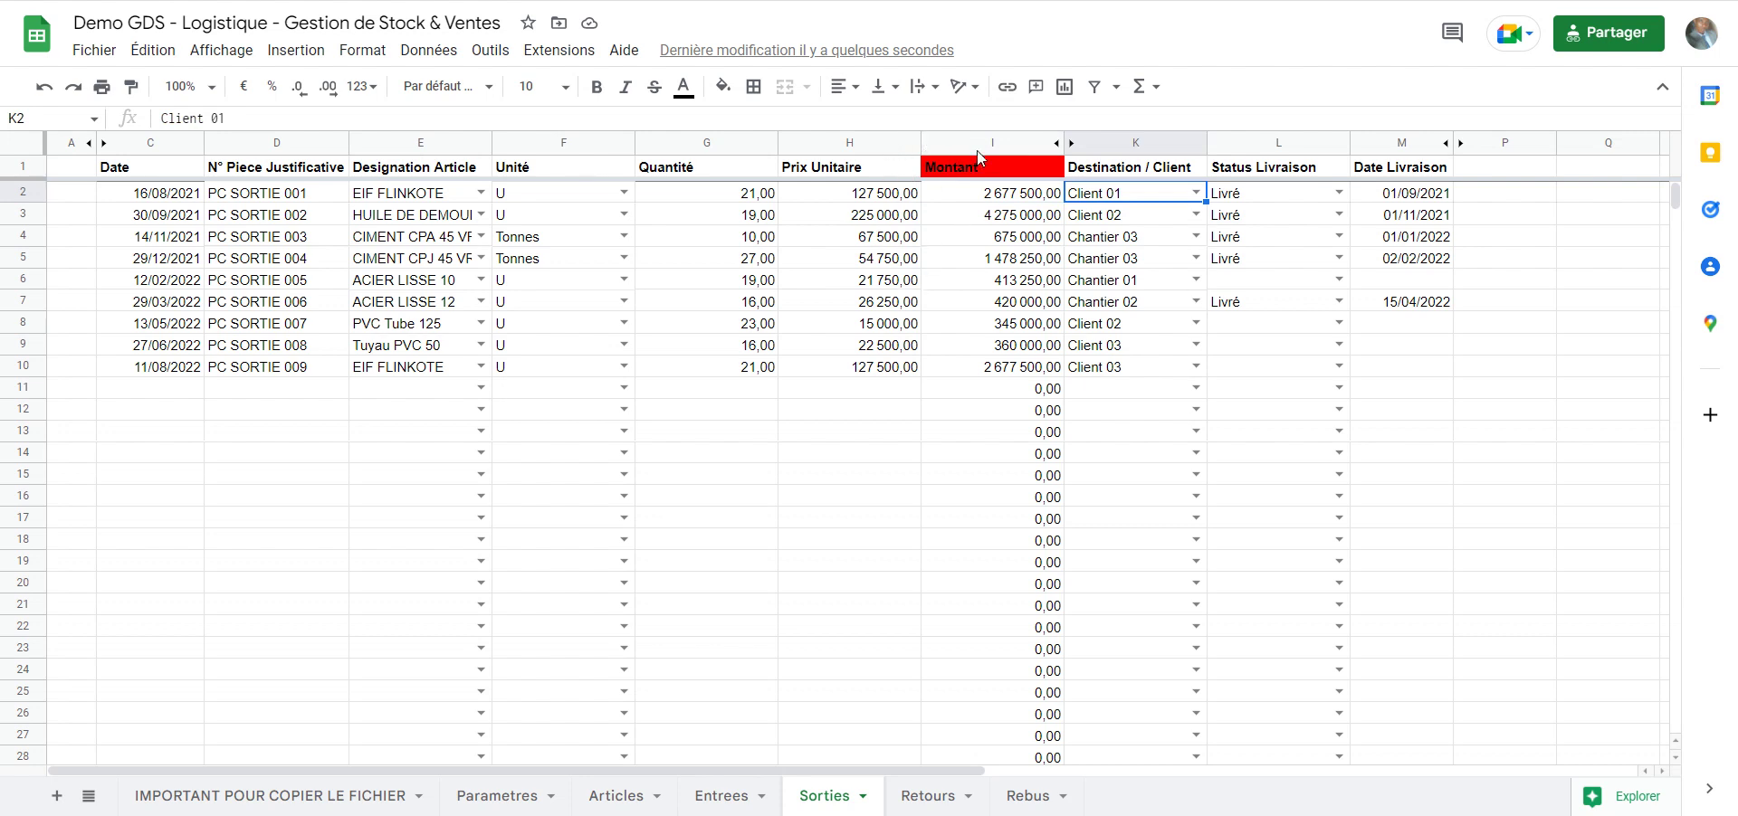
Examine the Status Livraison column of the Sorties sheet and the delivery dates in M2:M13
key("Right")
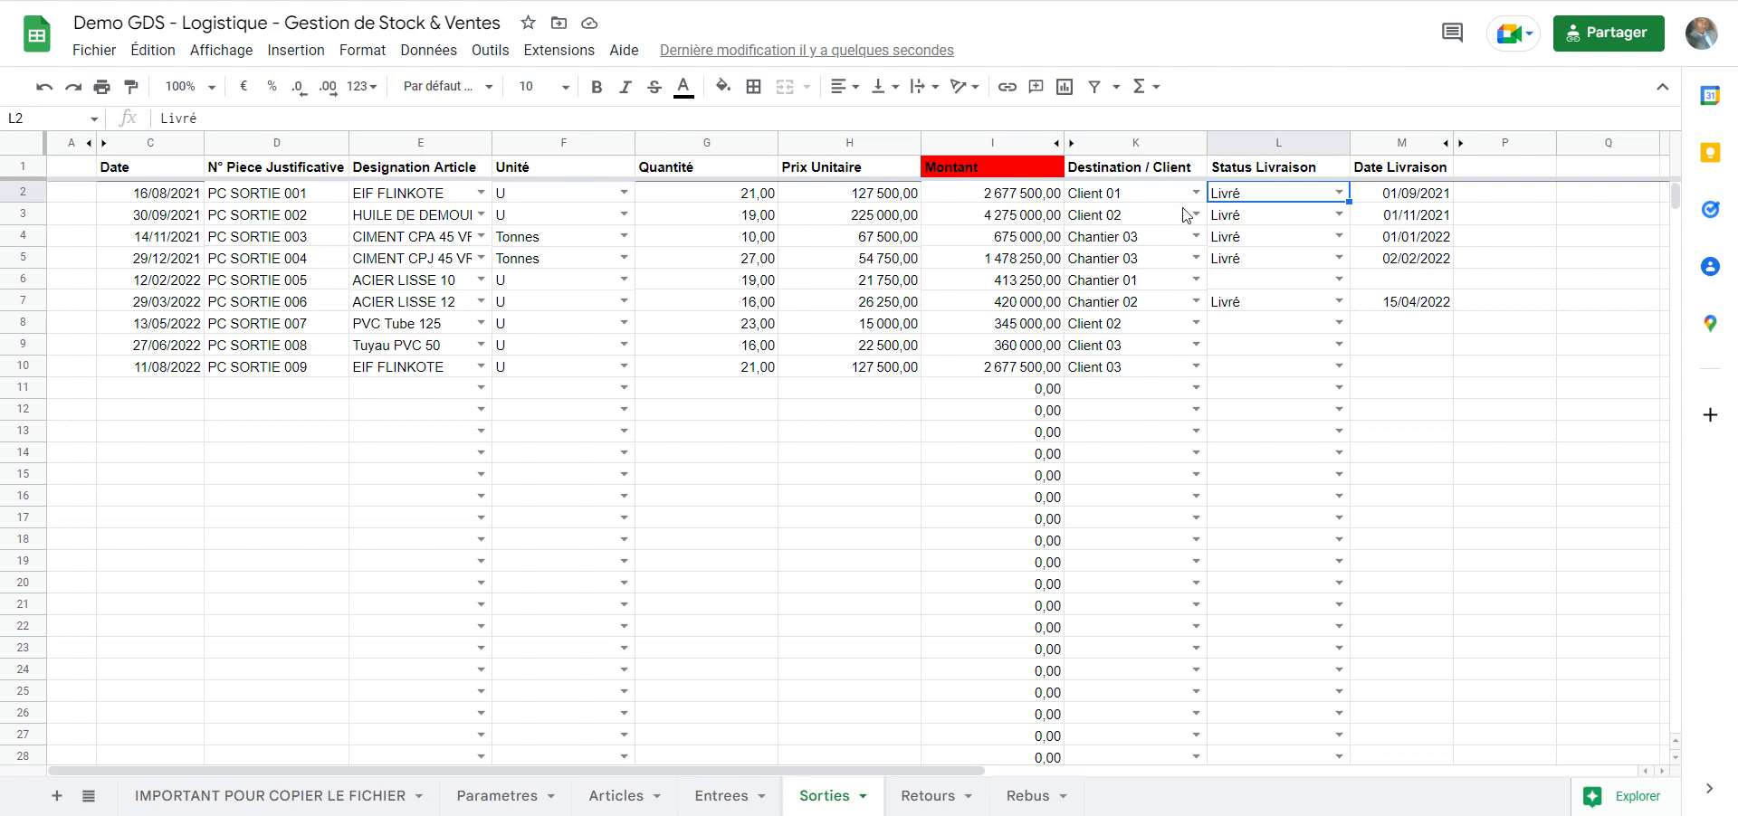
key("Right")
key("shift+Down")
key("shift+Down")
key("shift+Down")
key("shift+Down")
key("shift+Down")
key("shift+Down")
key("shift+Down")
key("shift+Down")
key("shift+Down")
key("shift+Down")
key("shift+Down")
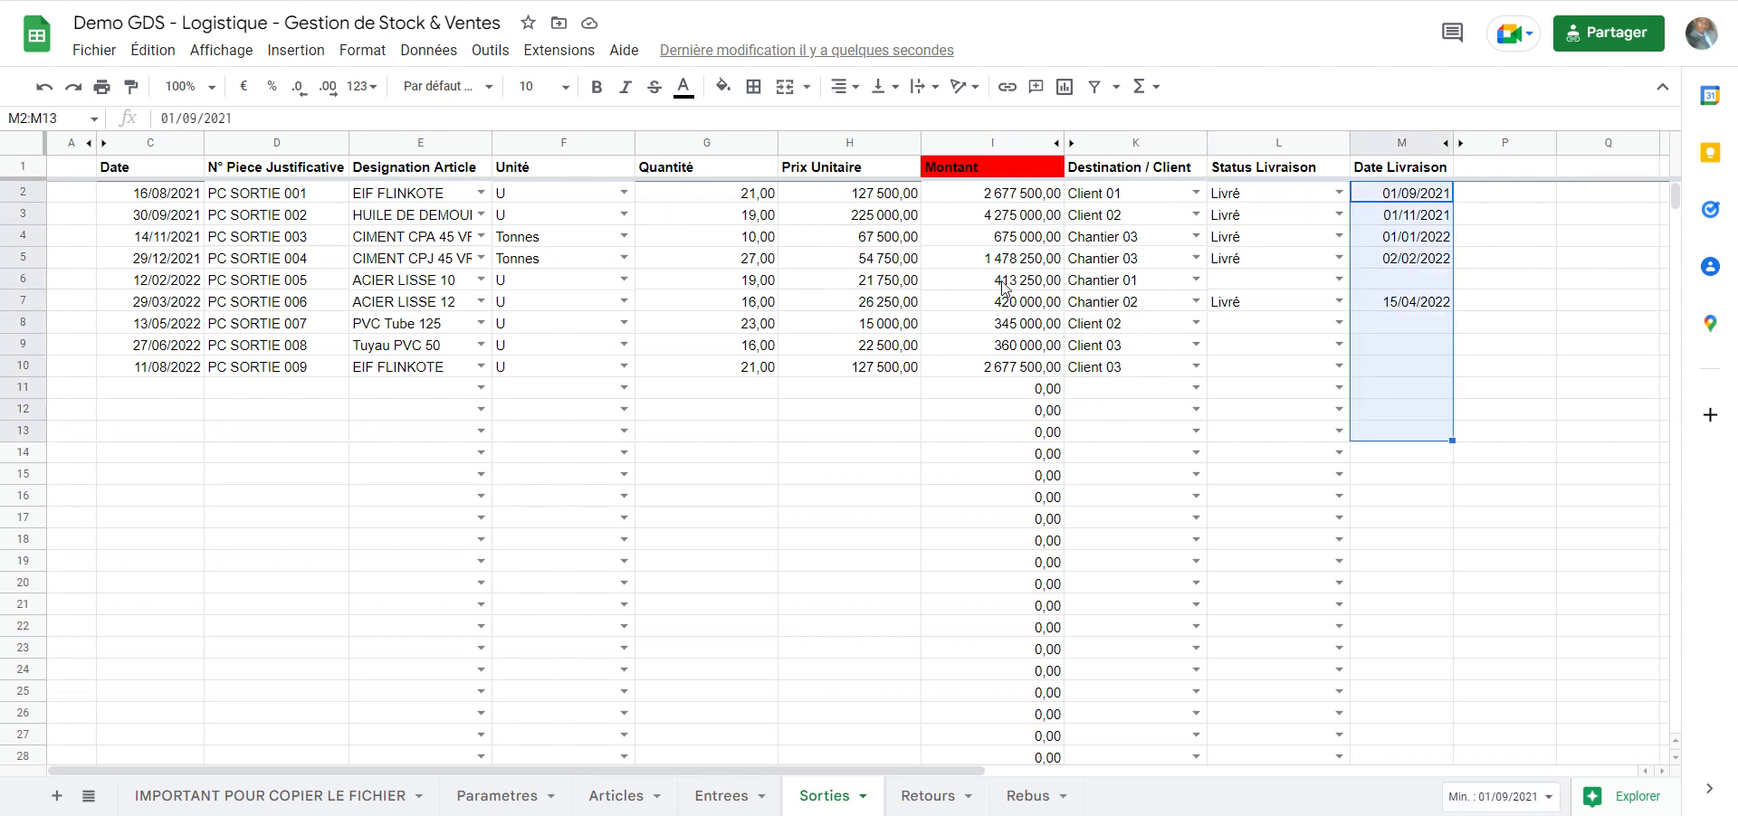
Open the Retours sheet and examine the Type Retour choices for the PC ENTREE 013 row
key("ctrl+shift+Page_Down")
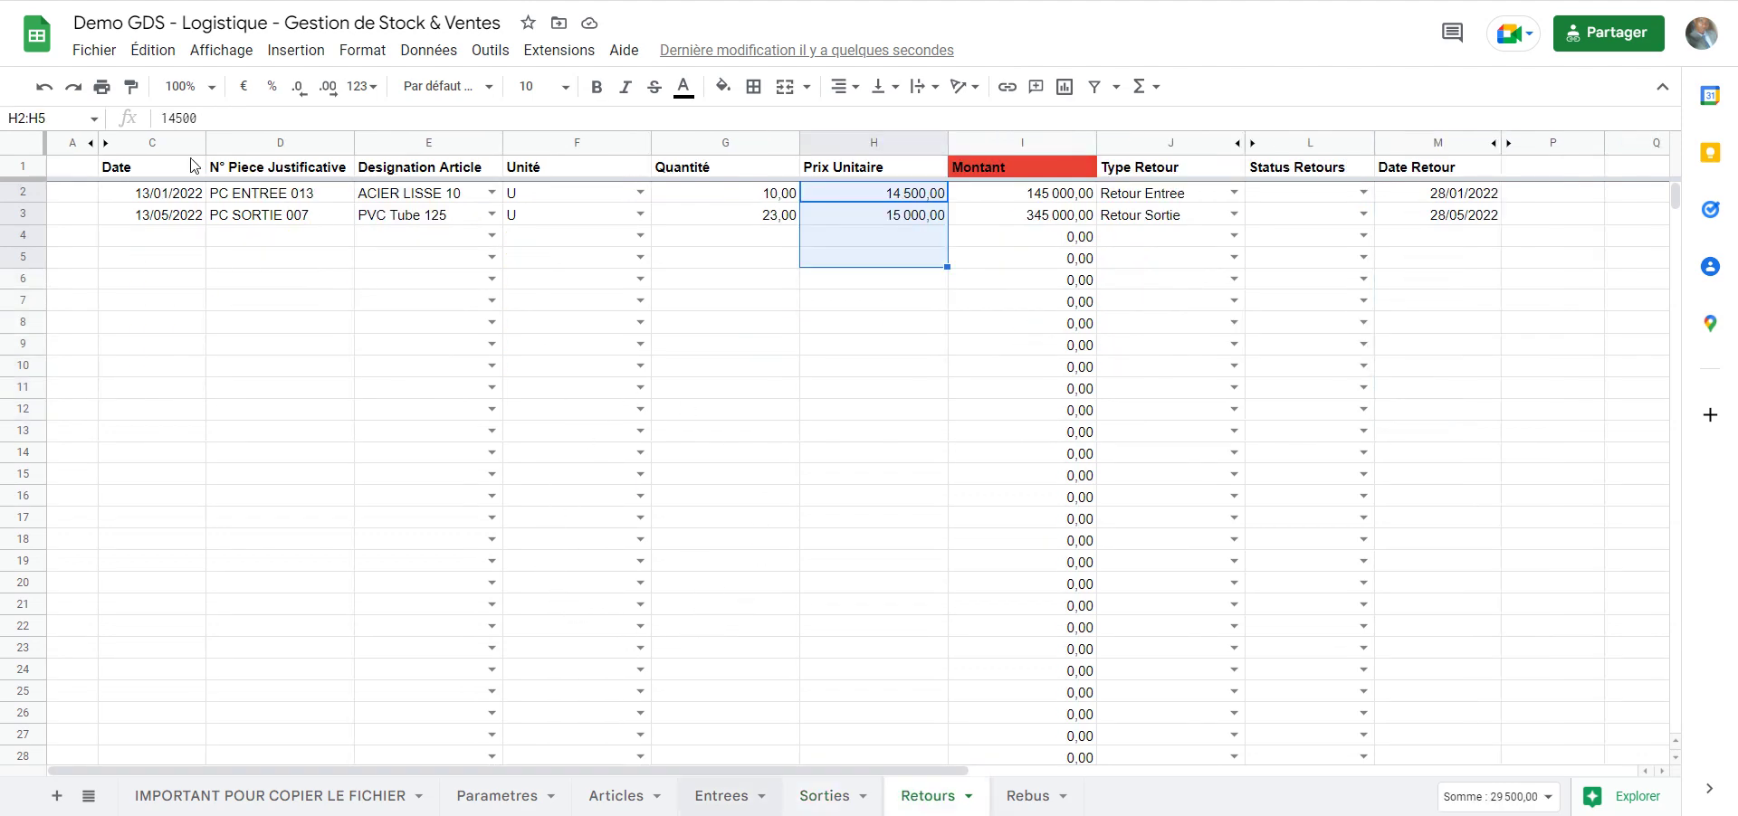
key("ctrl+Left")
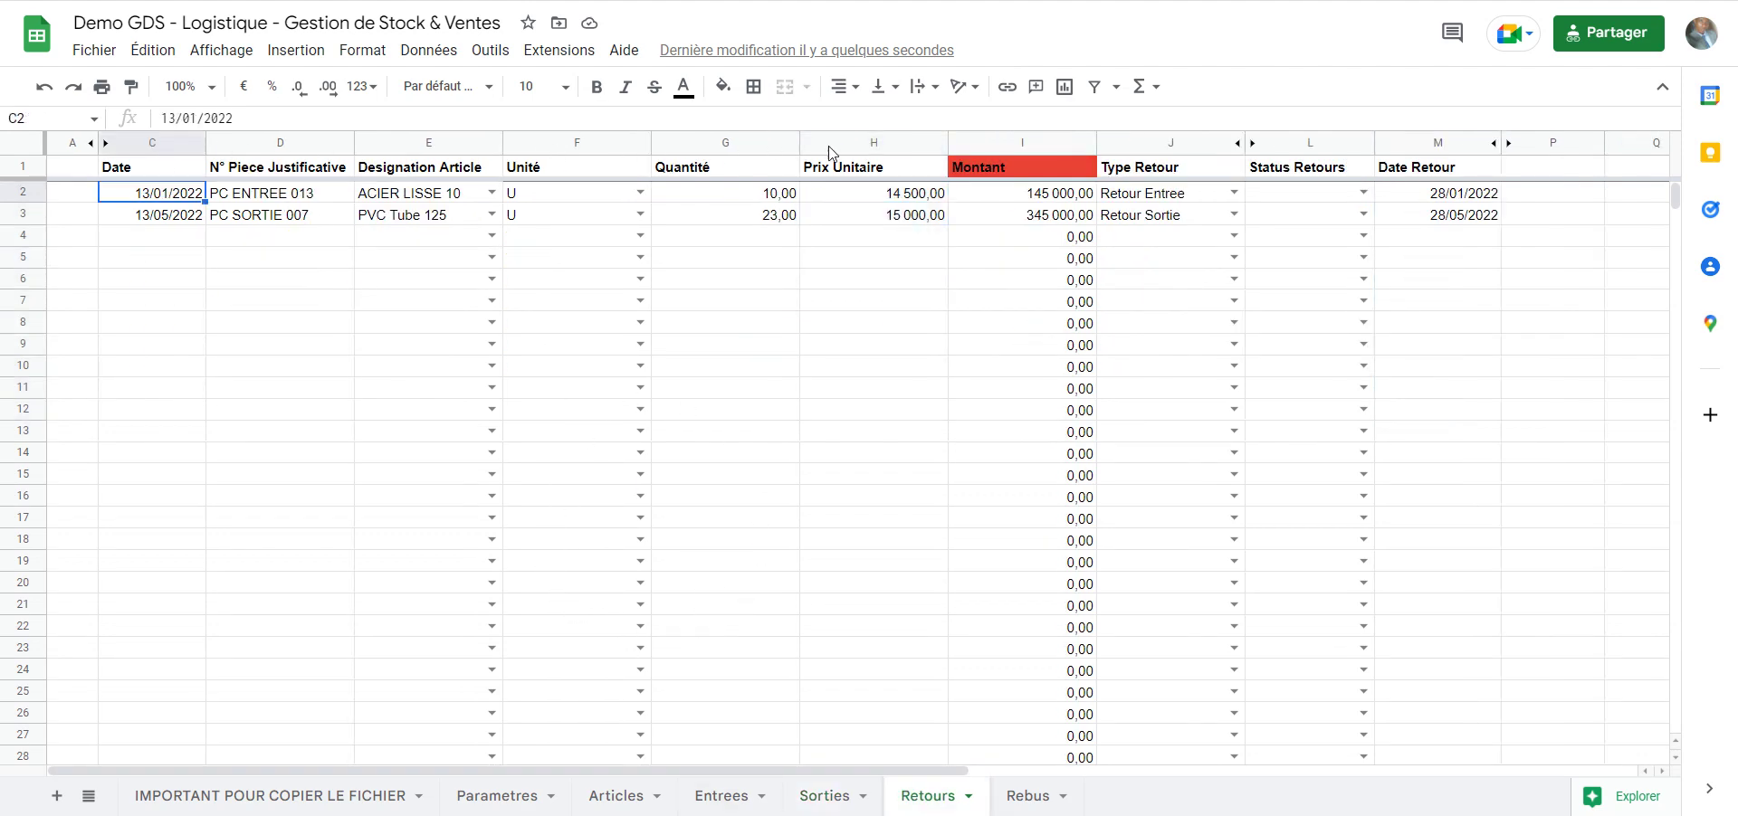
key("ctrl+Right")
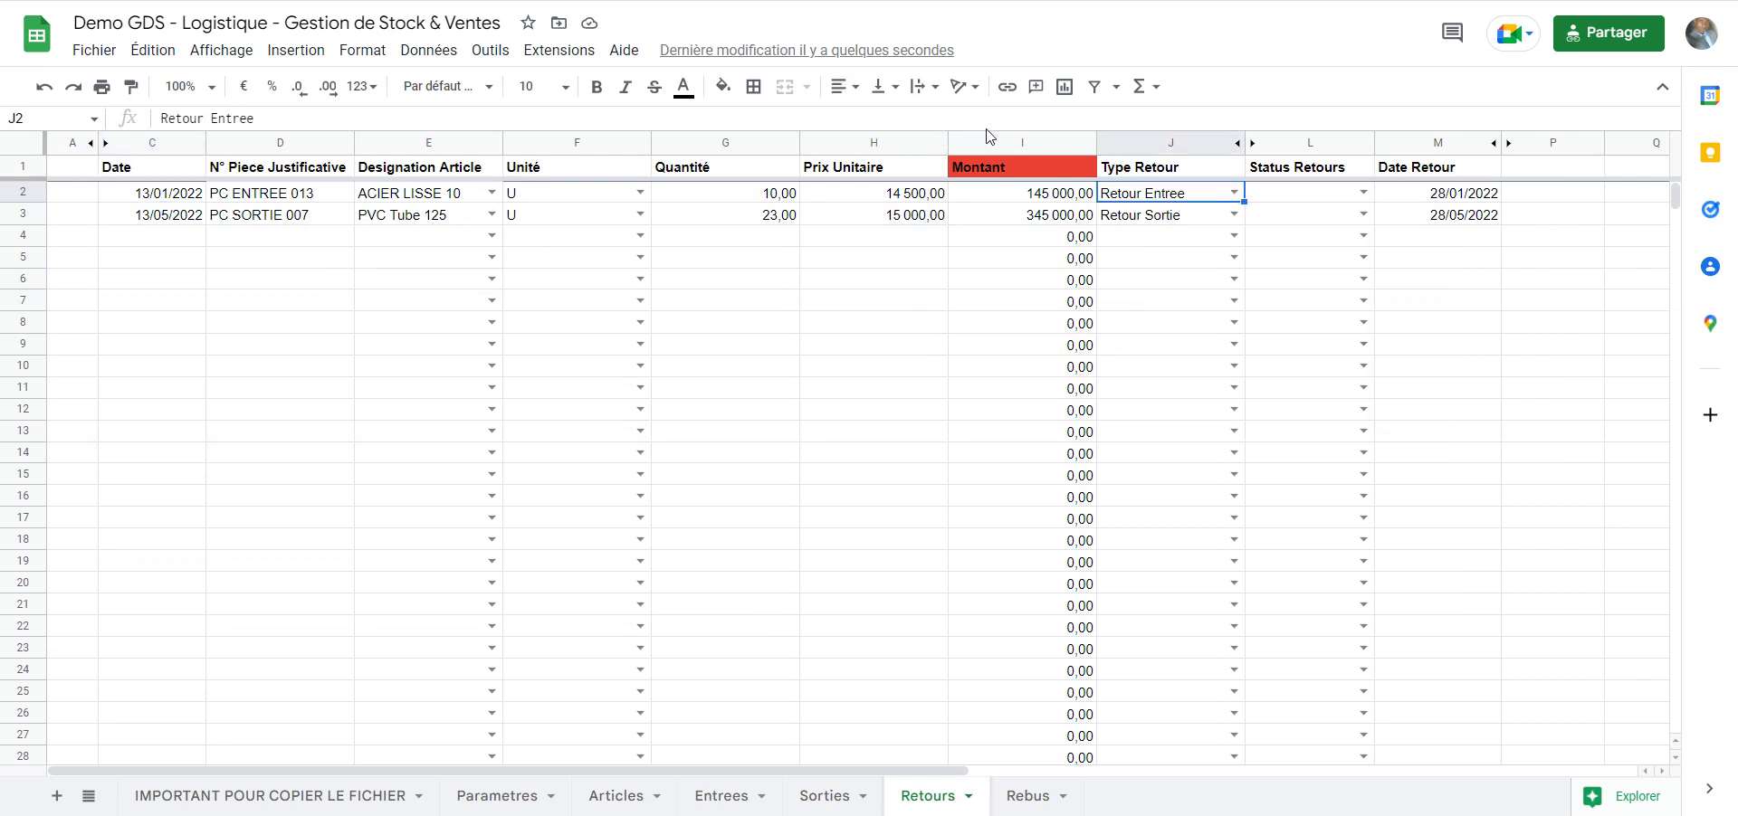
key("Return")
key("Up")
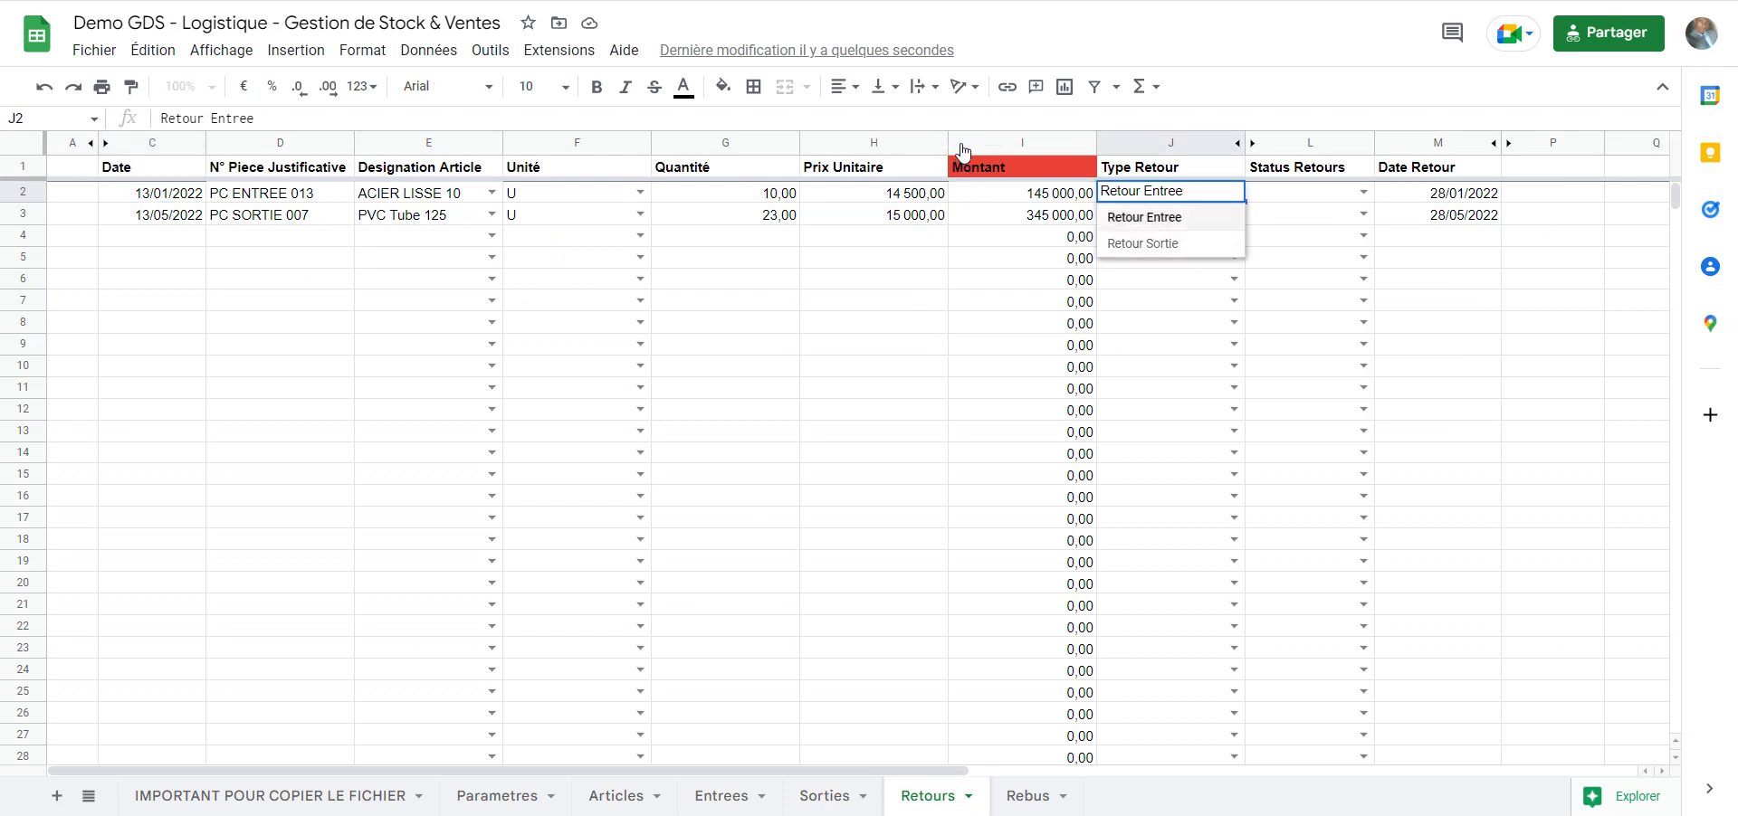
key("Down")
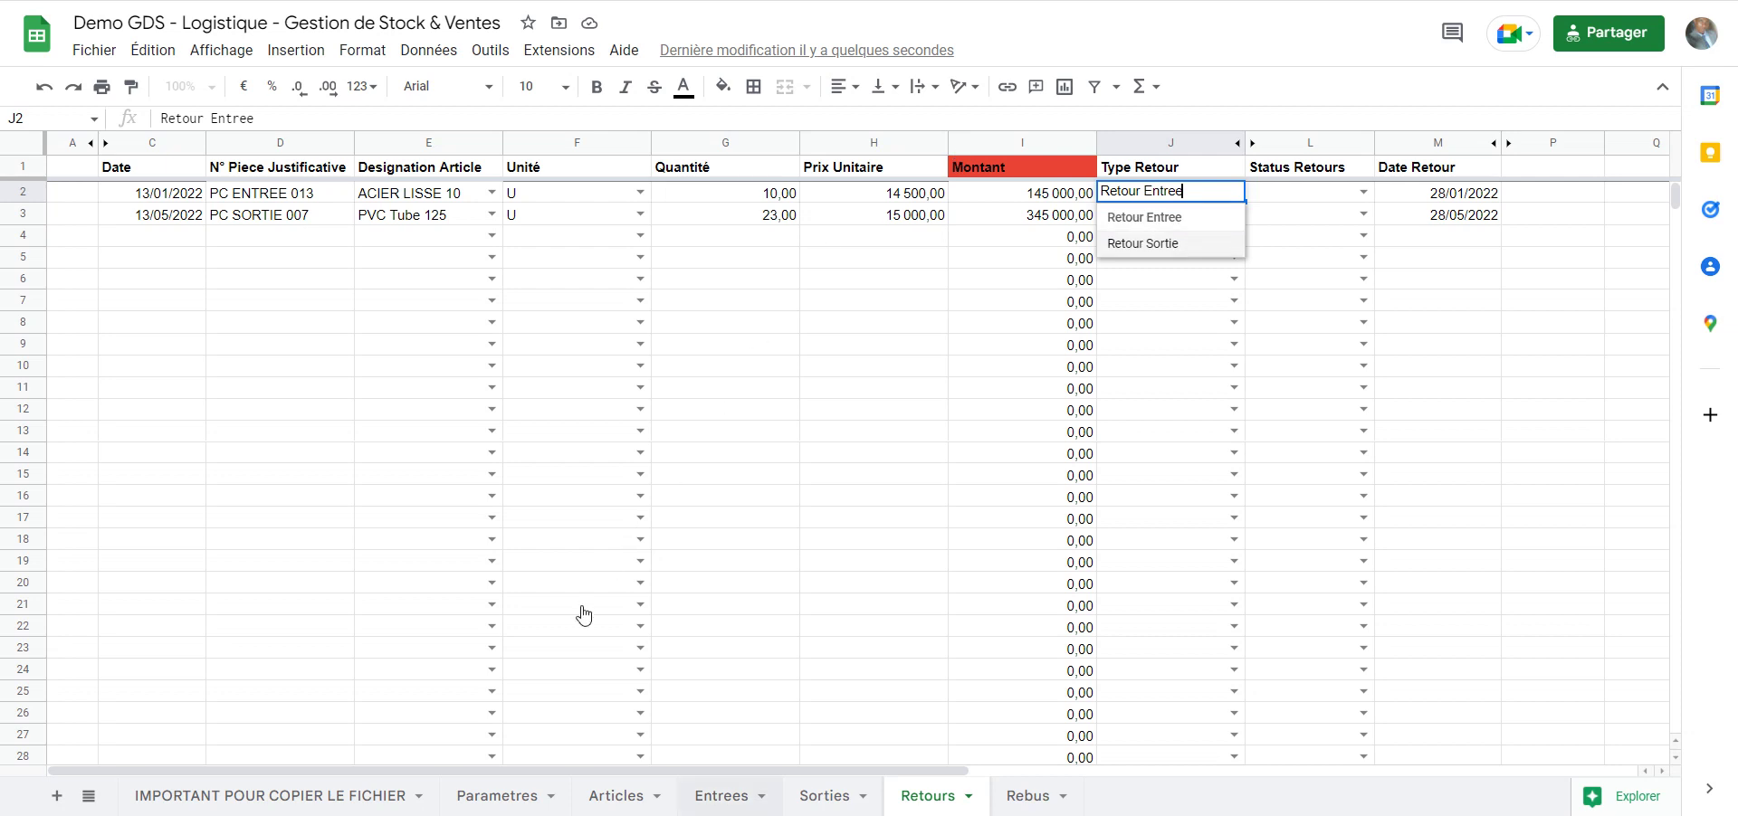
key("Up")
key("Down")
key("Escape")
Examine the Status Retours choices and the Date Retour of the PC ENTREE 013 row
key("Left")
key("Up")
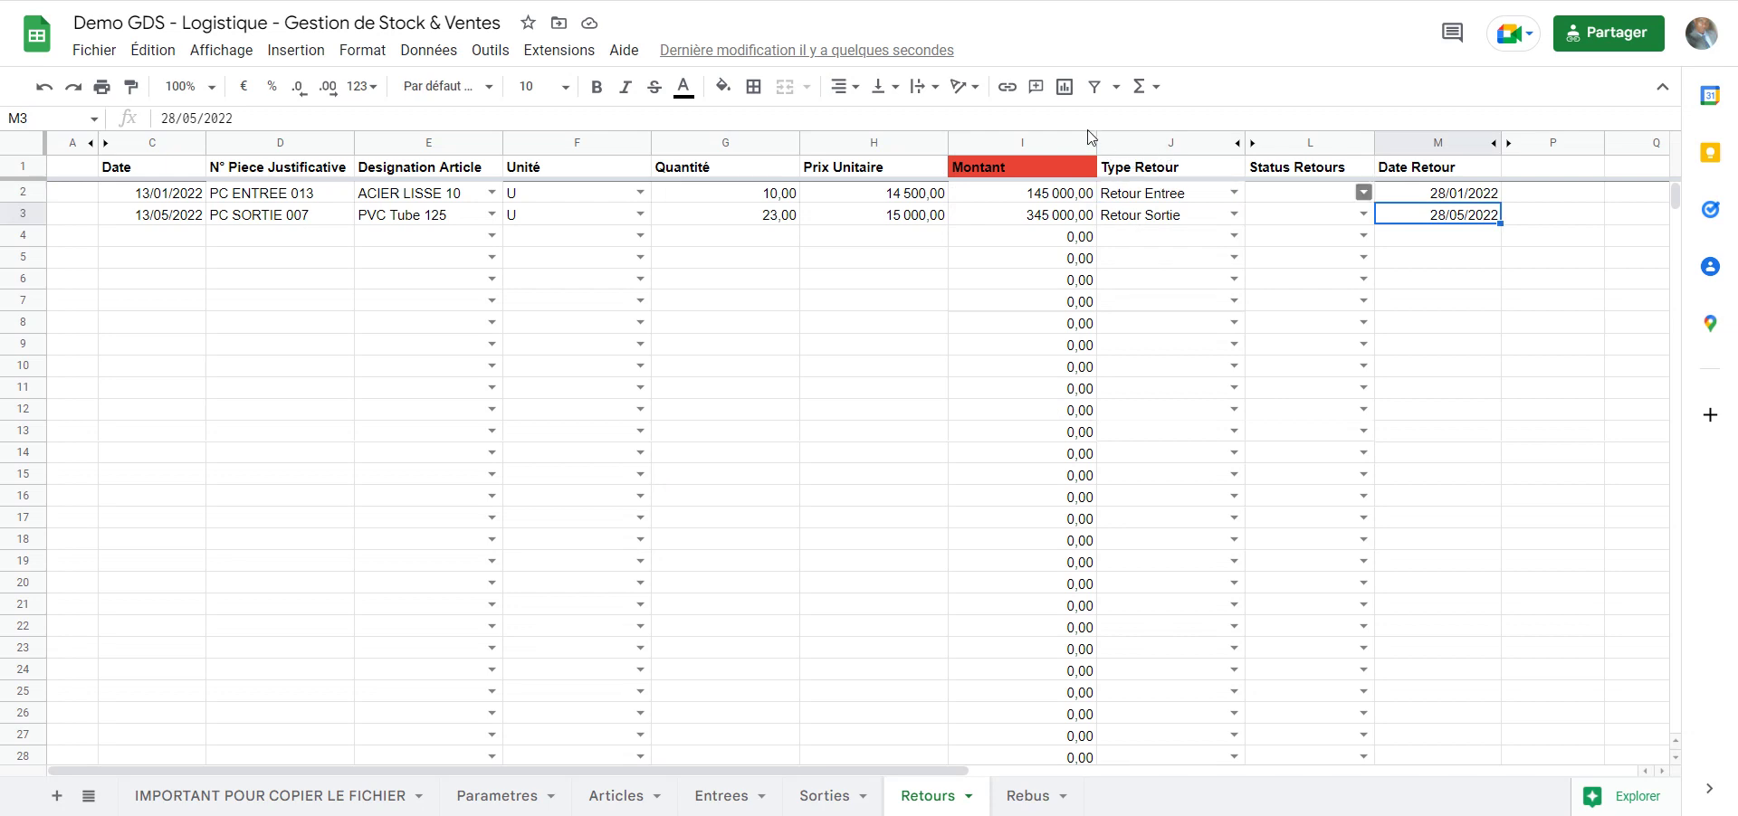
key("Return")
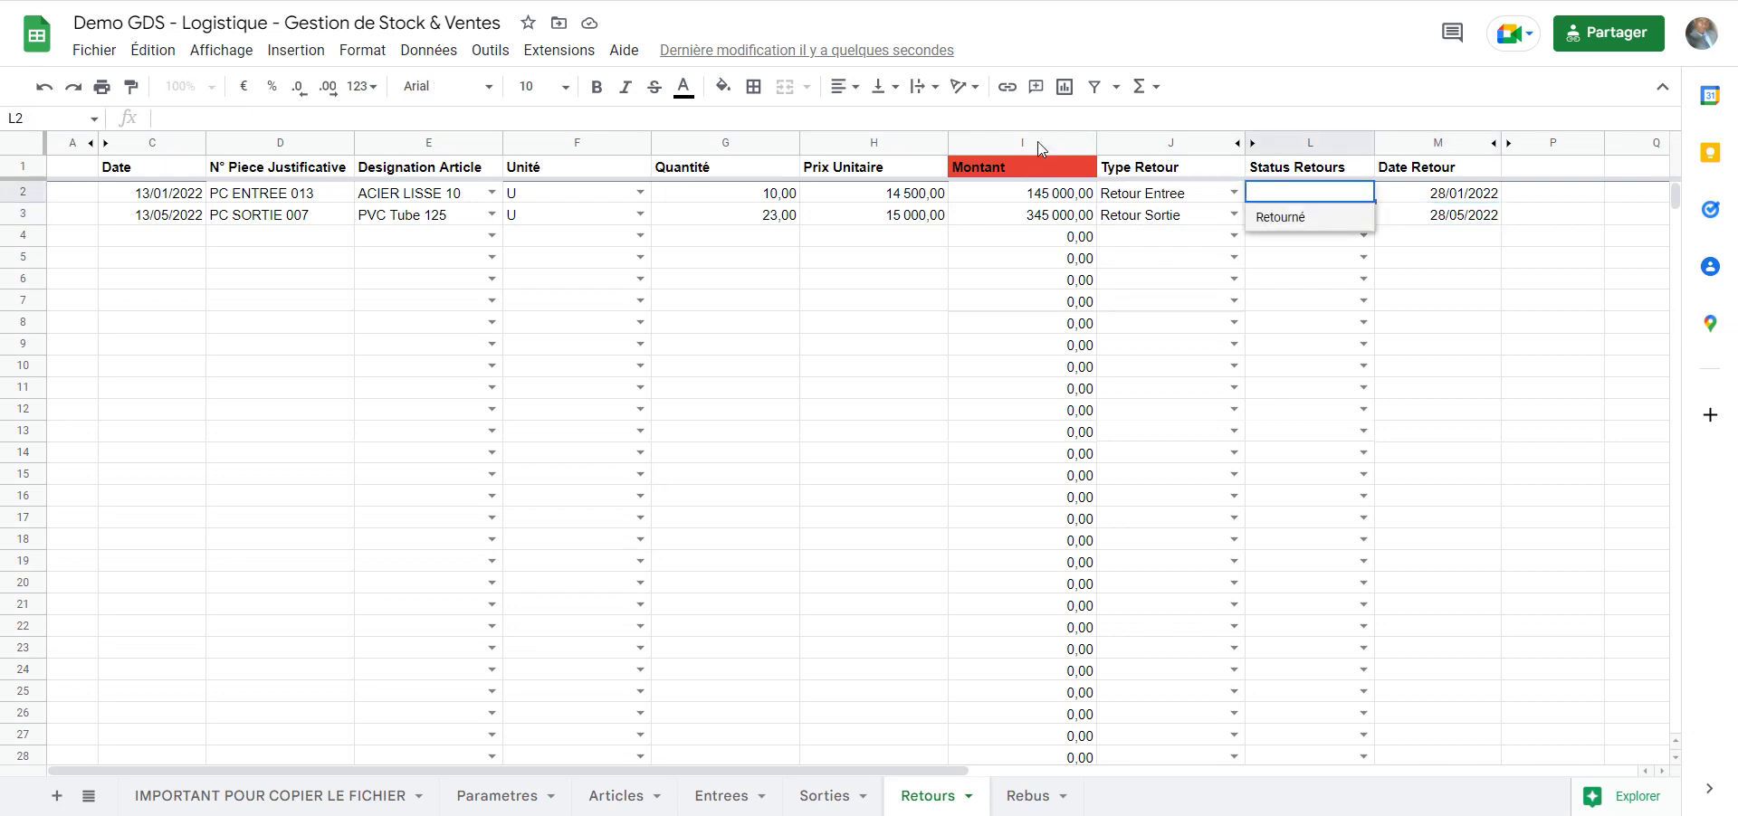
key("Tab")
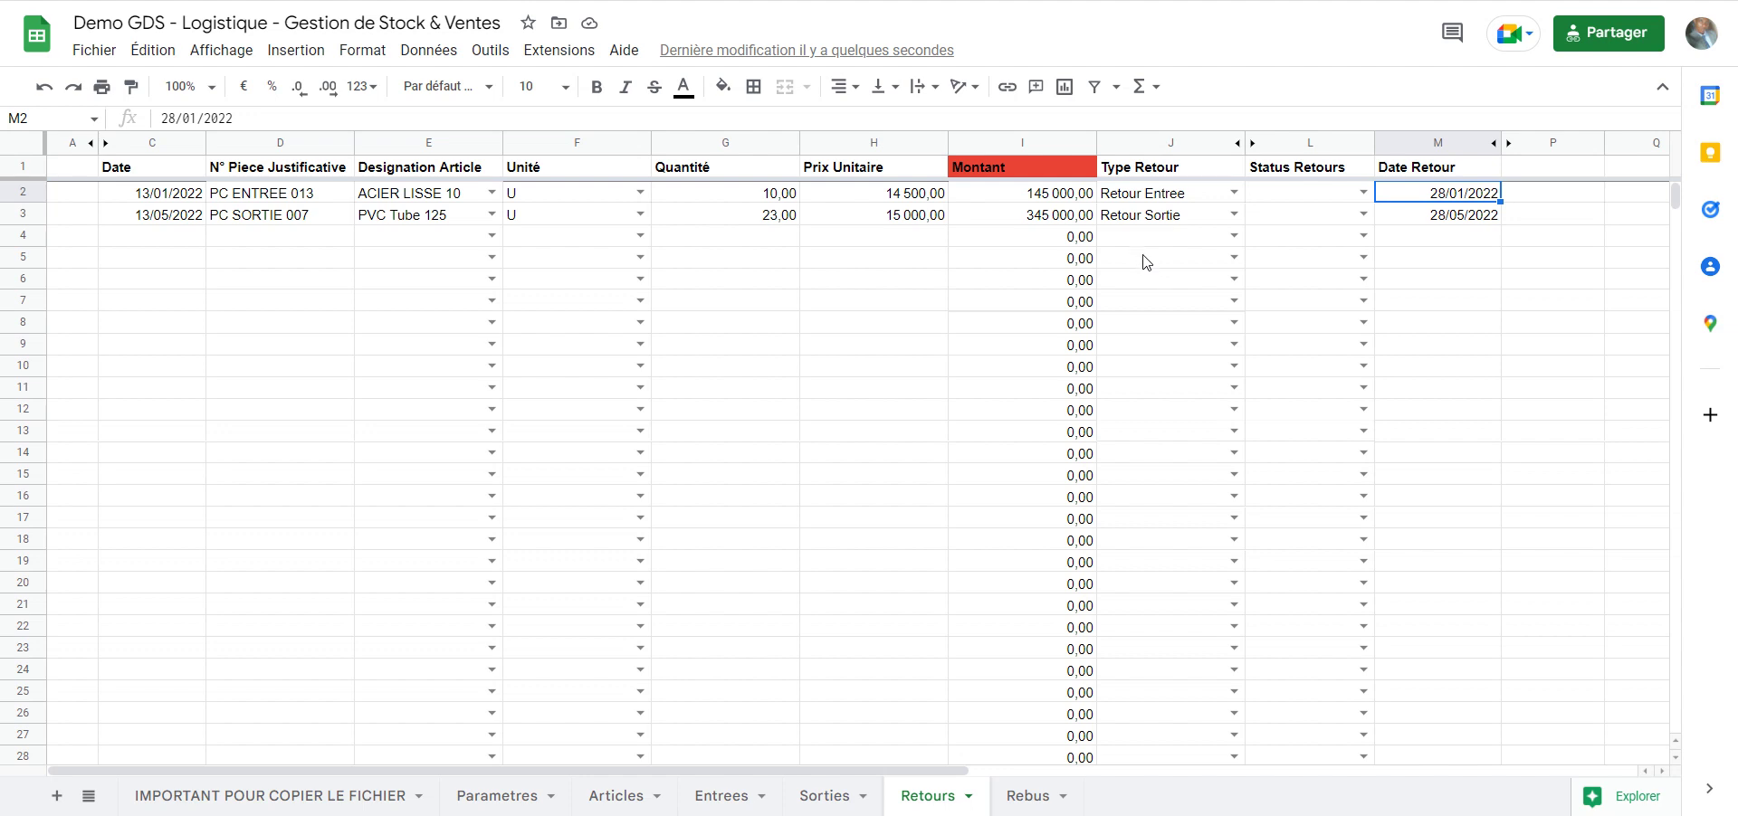
Open the Rebus sheet and review its columns from Date through Quantité and Prix Unitaire
key("ctrl+shift+Page_Down")
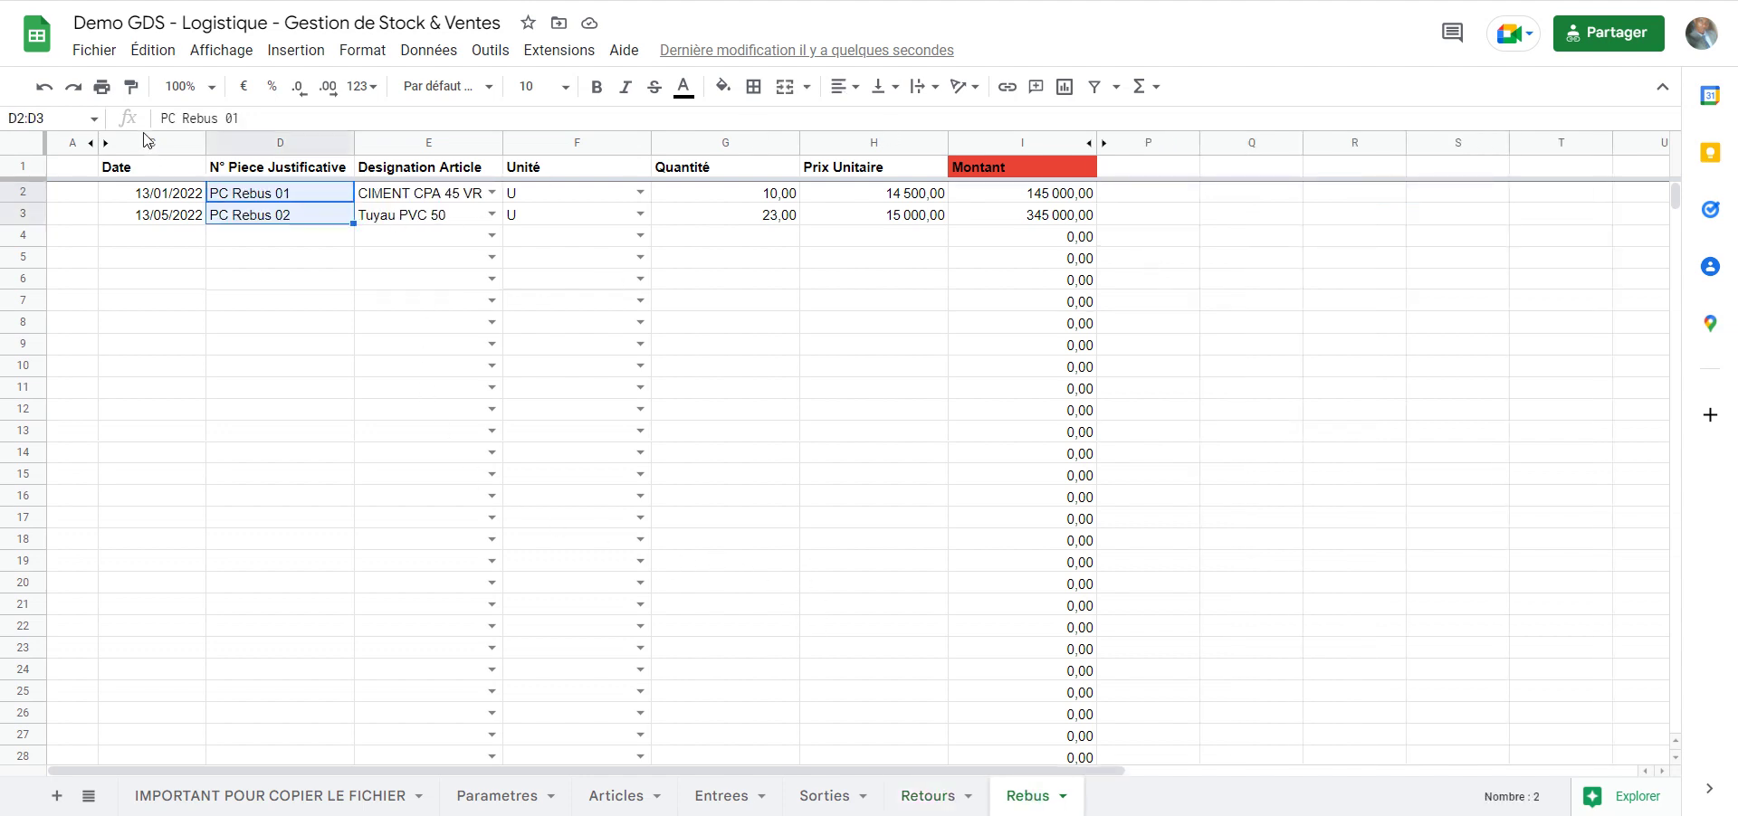
key("Left")
key("shift+Down")
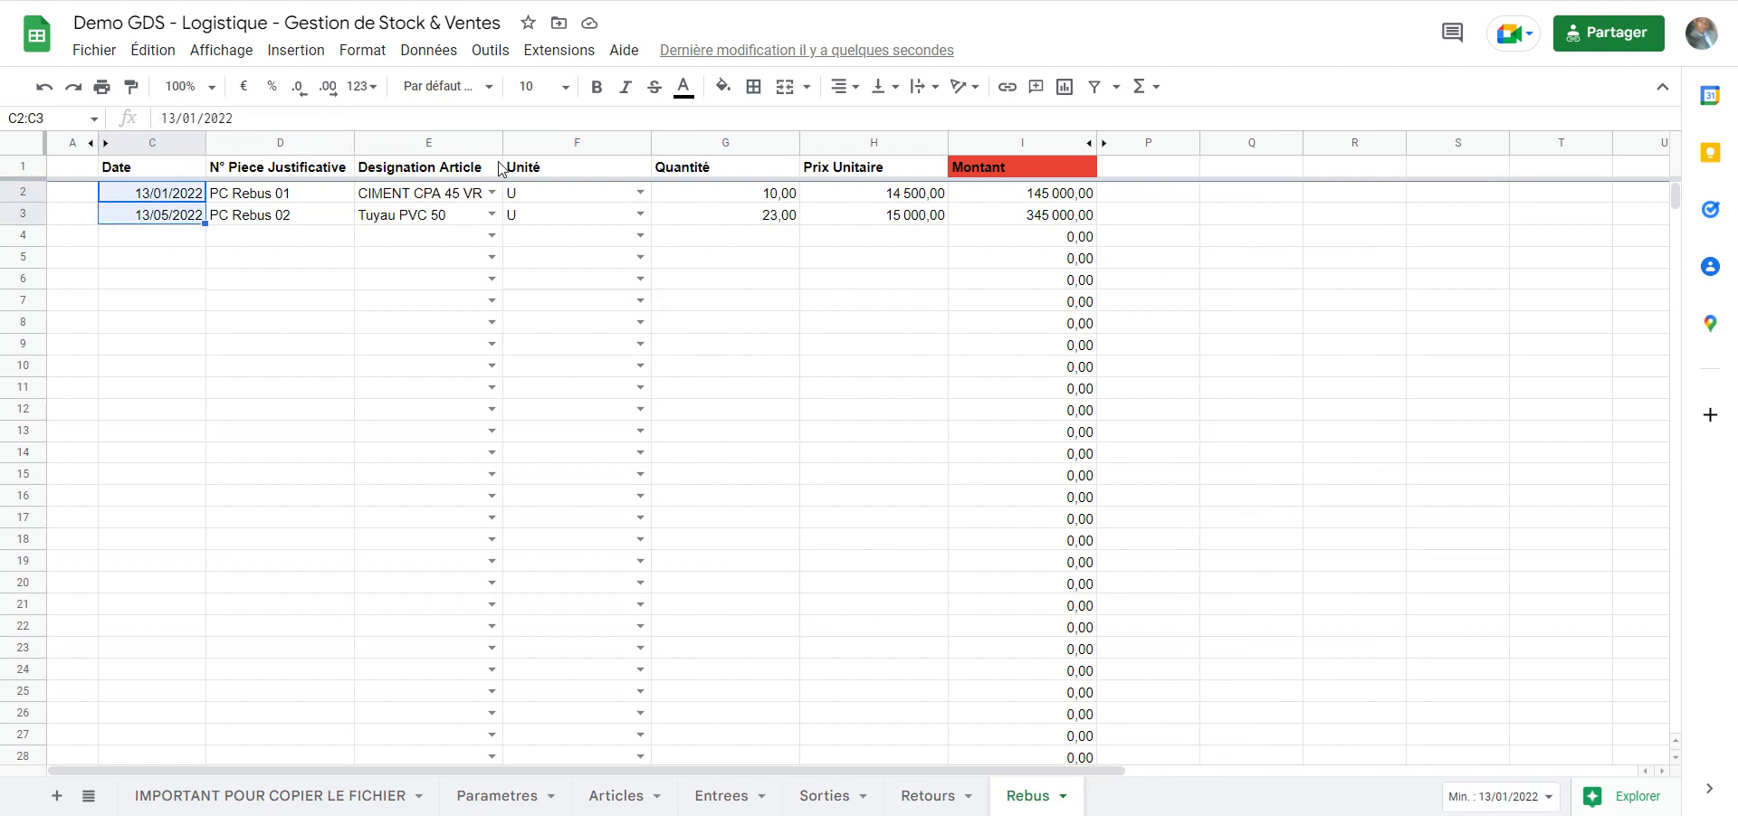
key("Right")
key("Right")
key("Right")
key("Right")
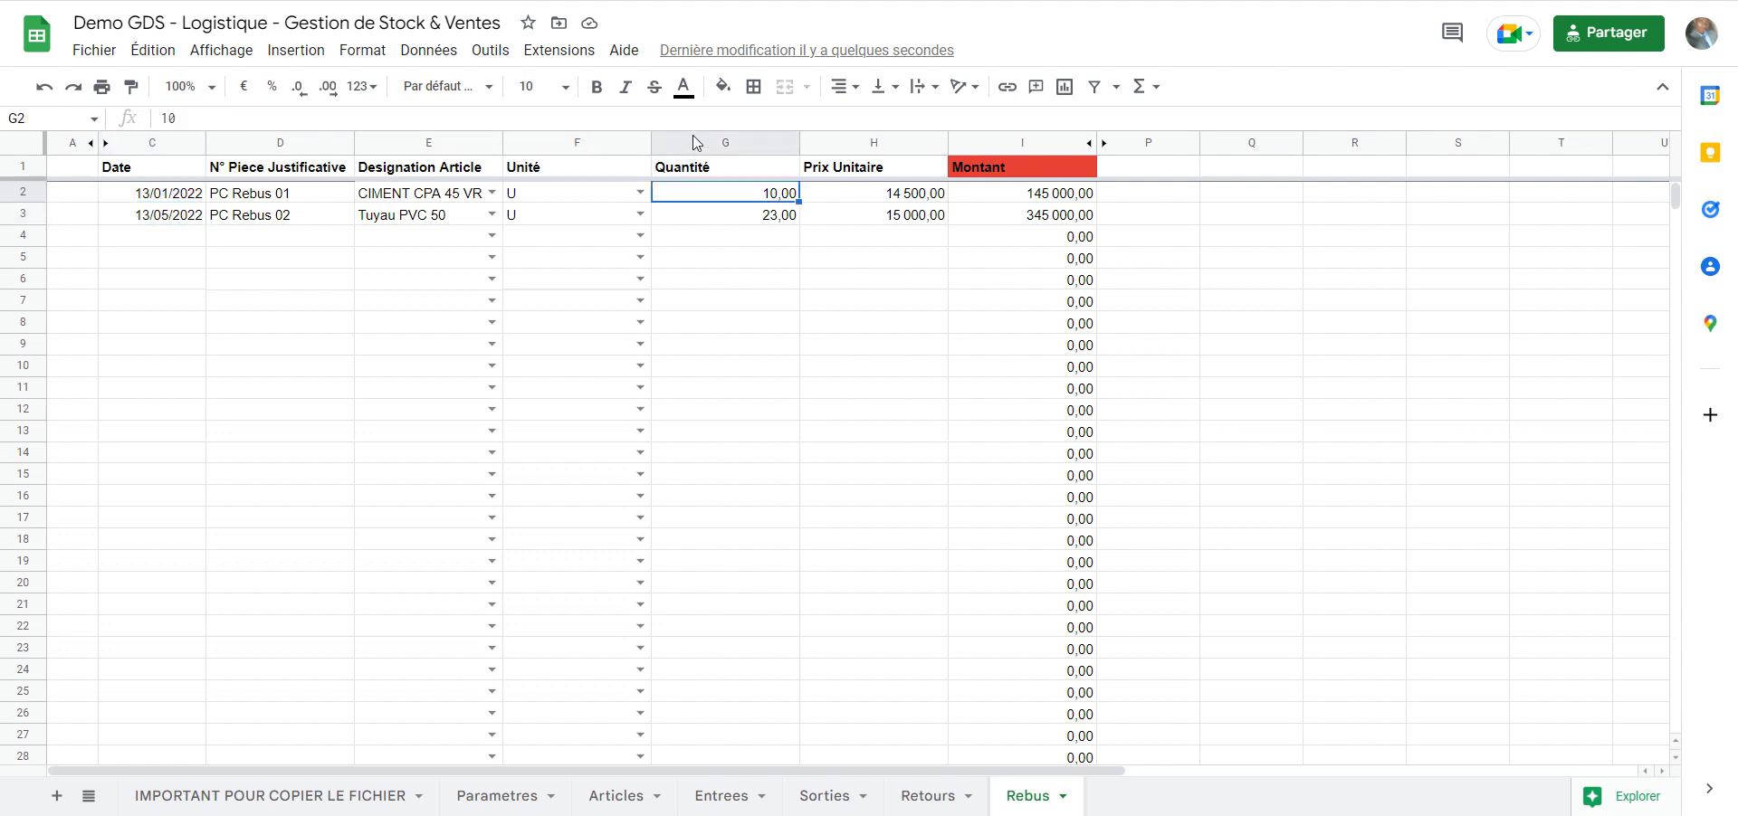
key("Right")
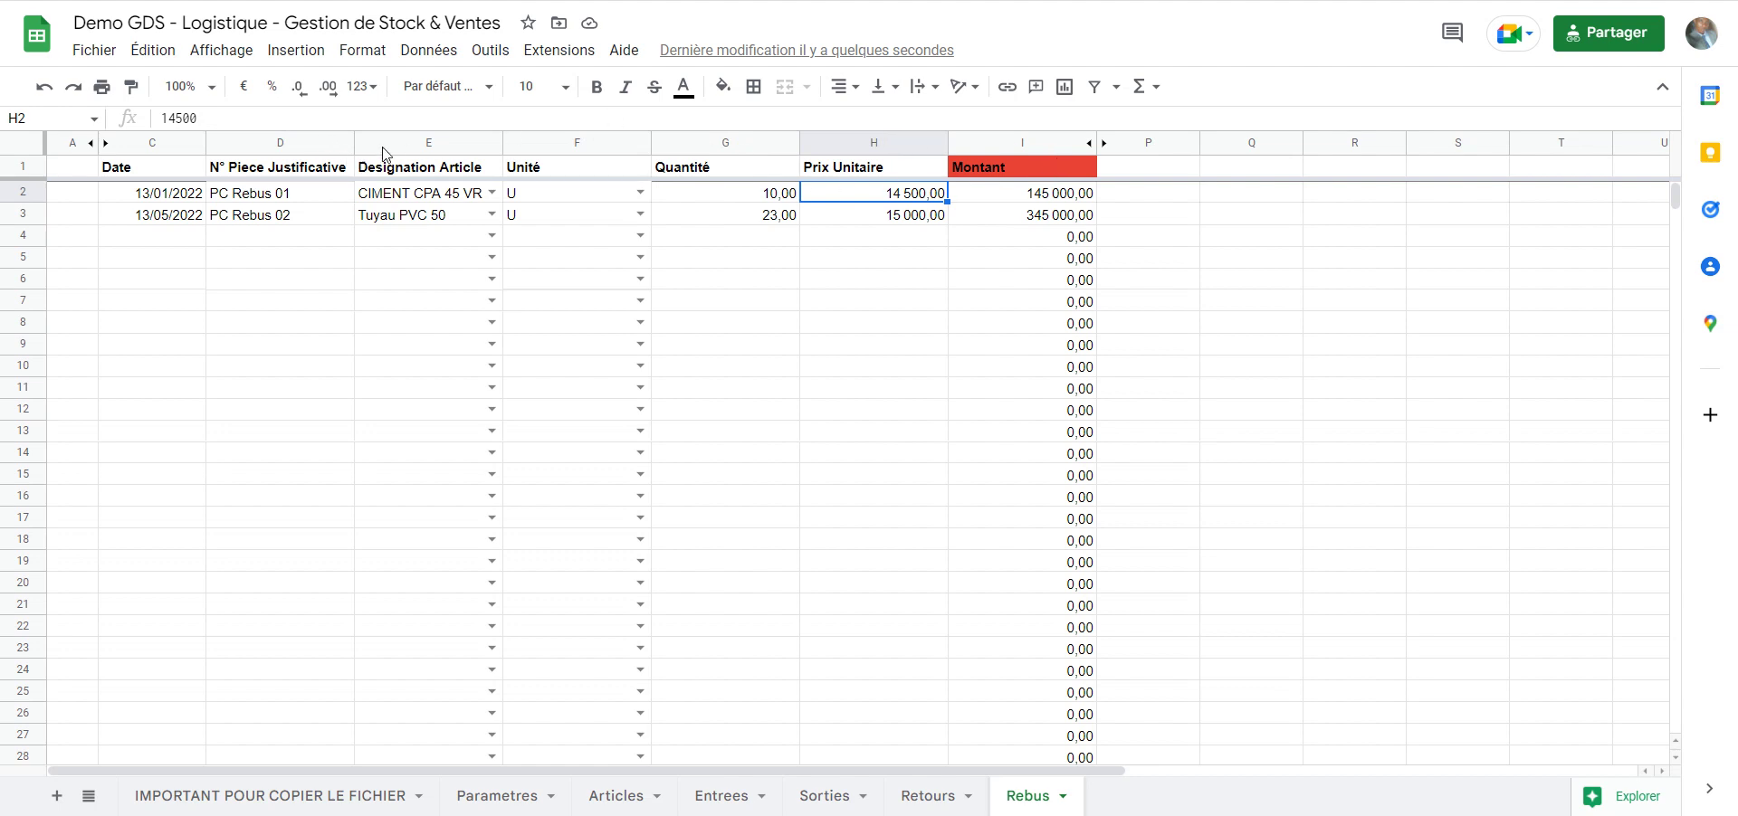
Switch to the Data Studio dashboard, view its Situation page and return to the Indicateurs Clés page
left_click(1457, 322)
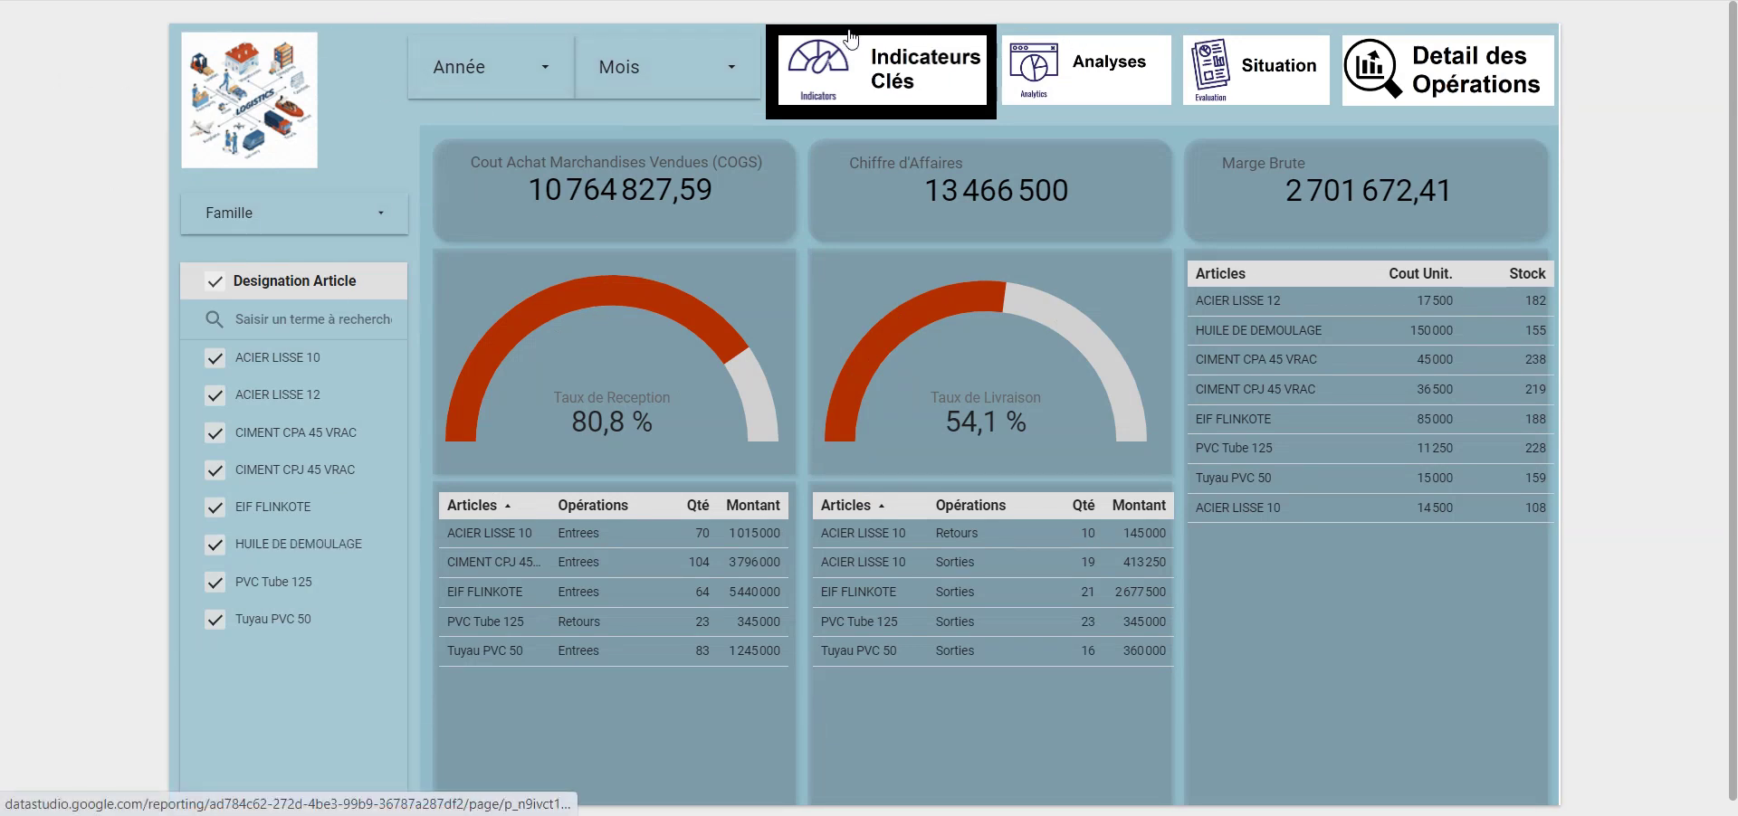
left_click(996, 32)
left_click(1117, 44)
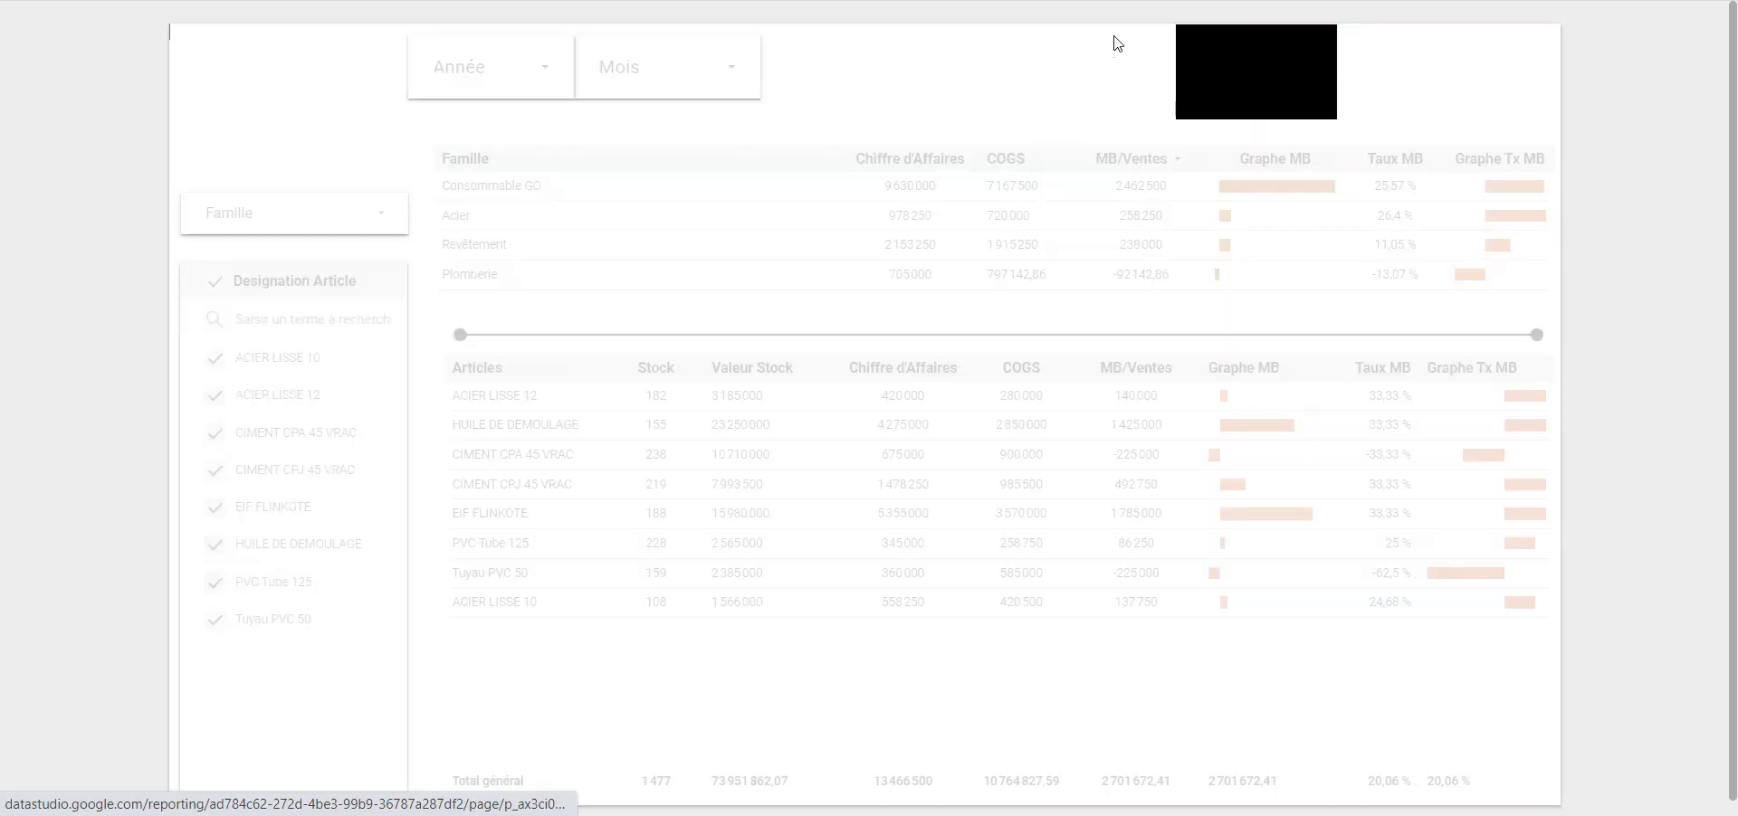
left_click(851, 21)
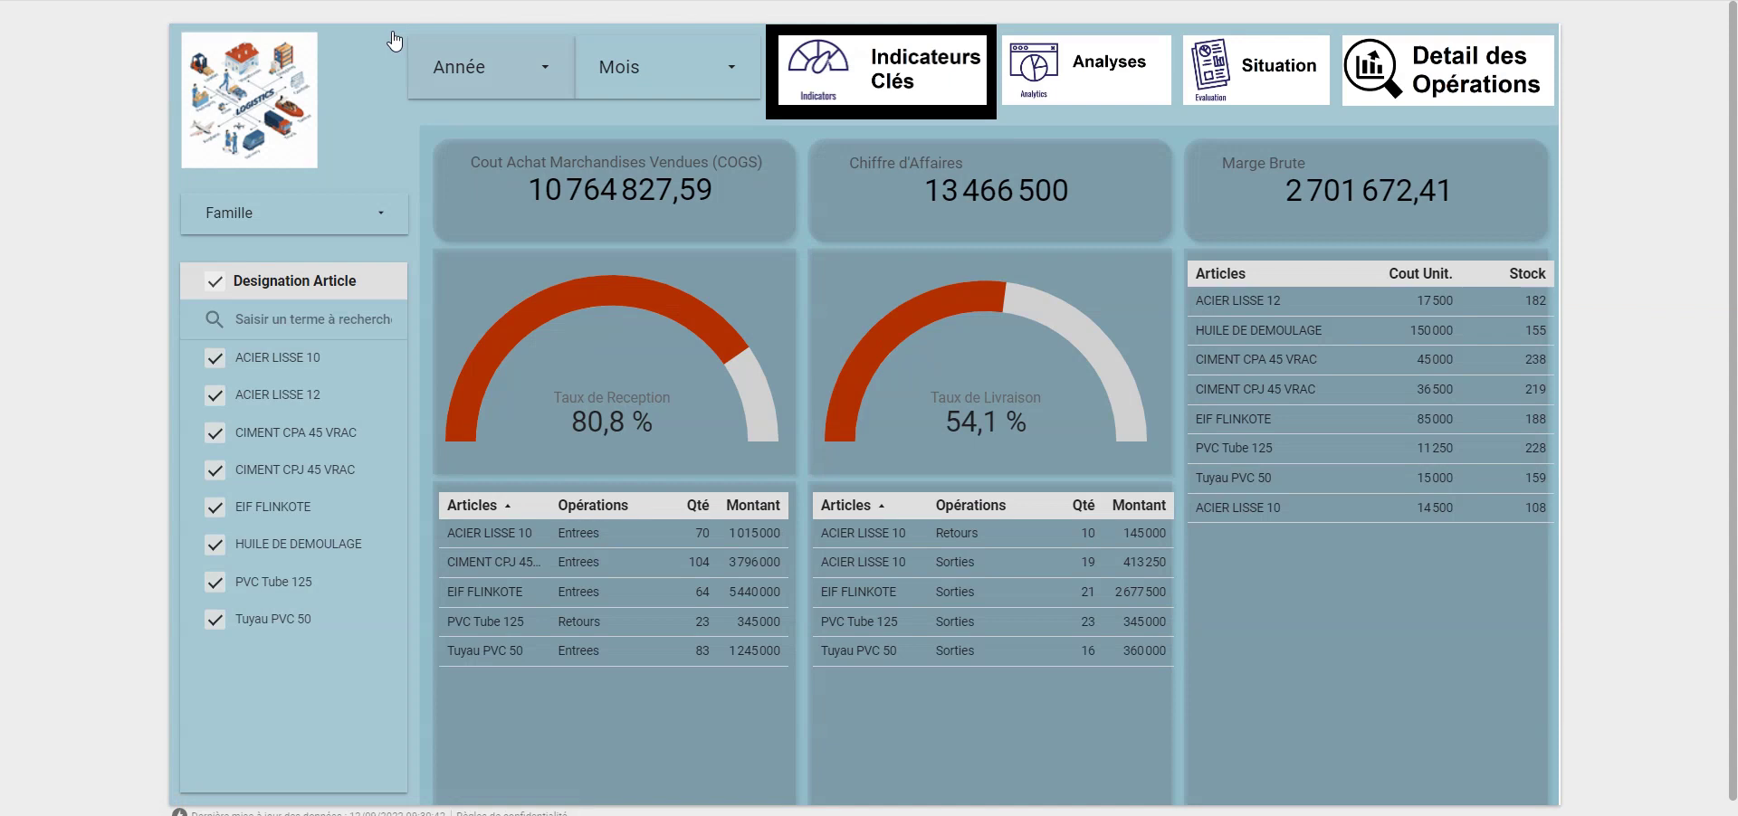
Filter the Indicateurs Clés page by Année to 2021 only, to 2022 only, and back to all years
left_click(403, 54)
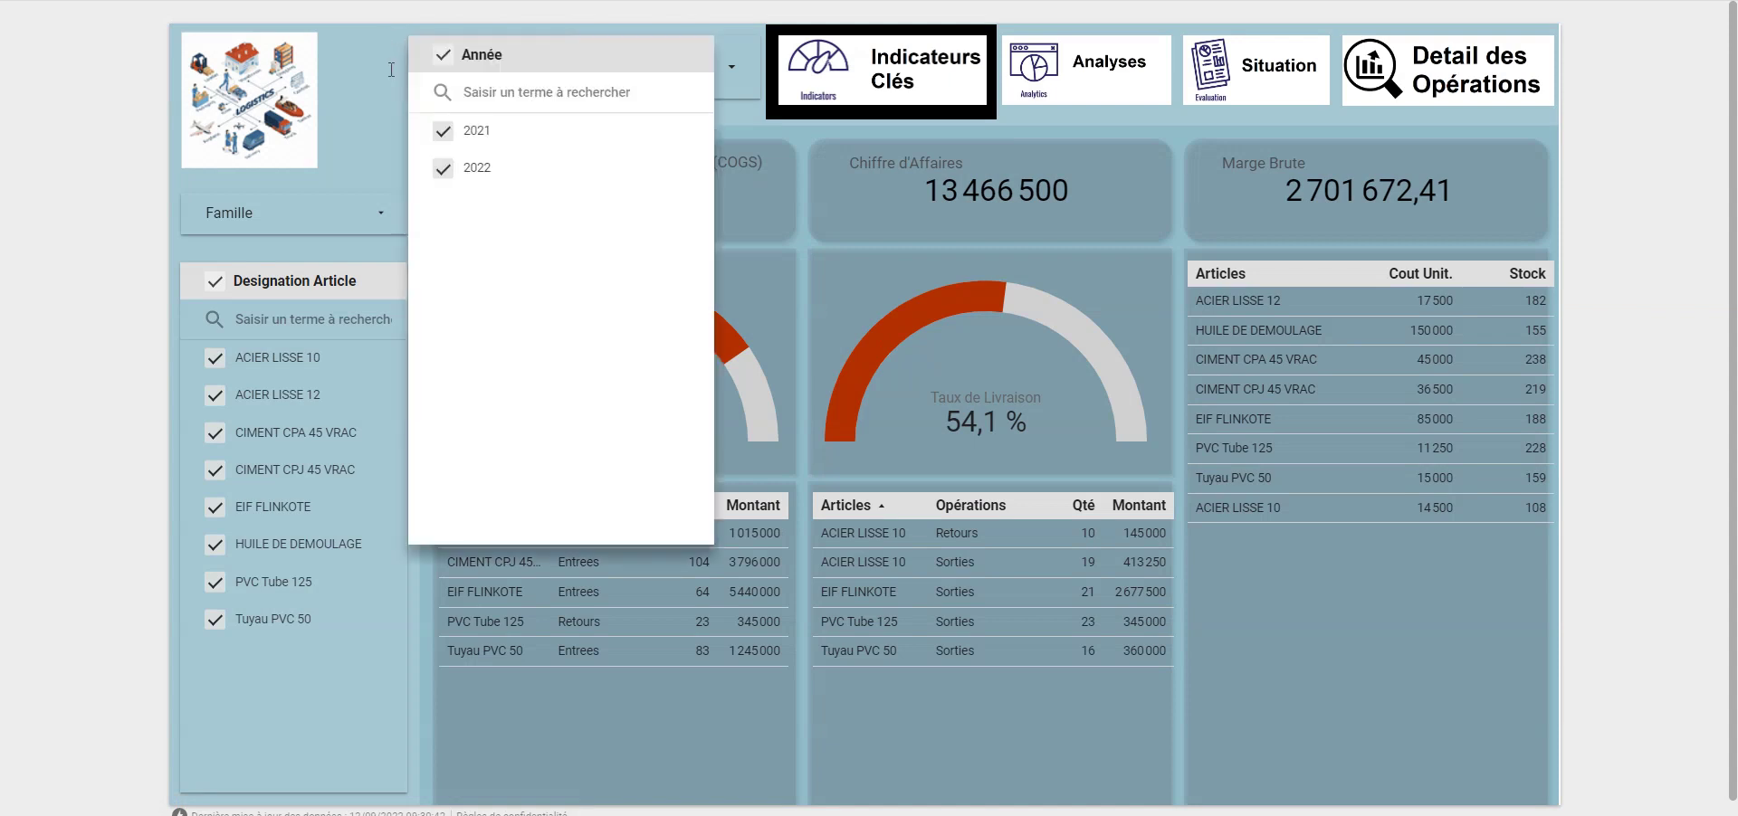
left_click(510, 118)
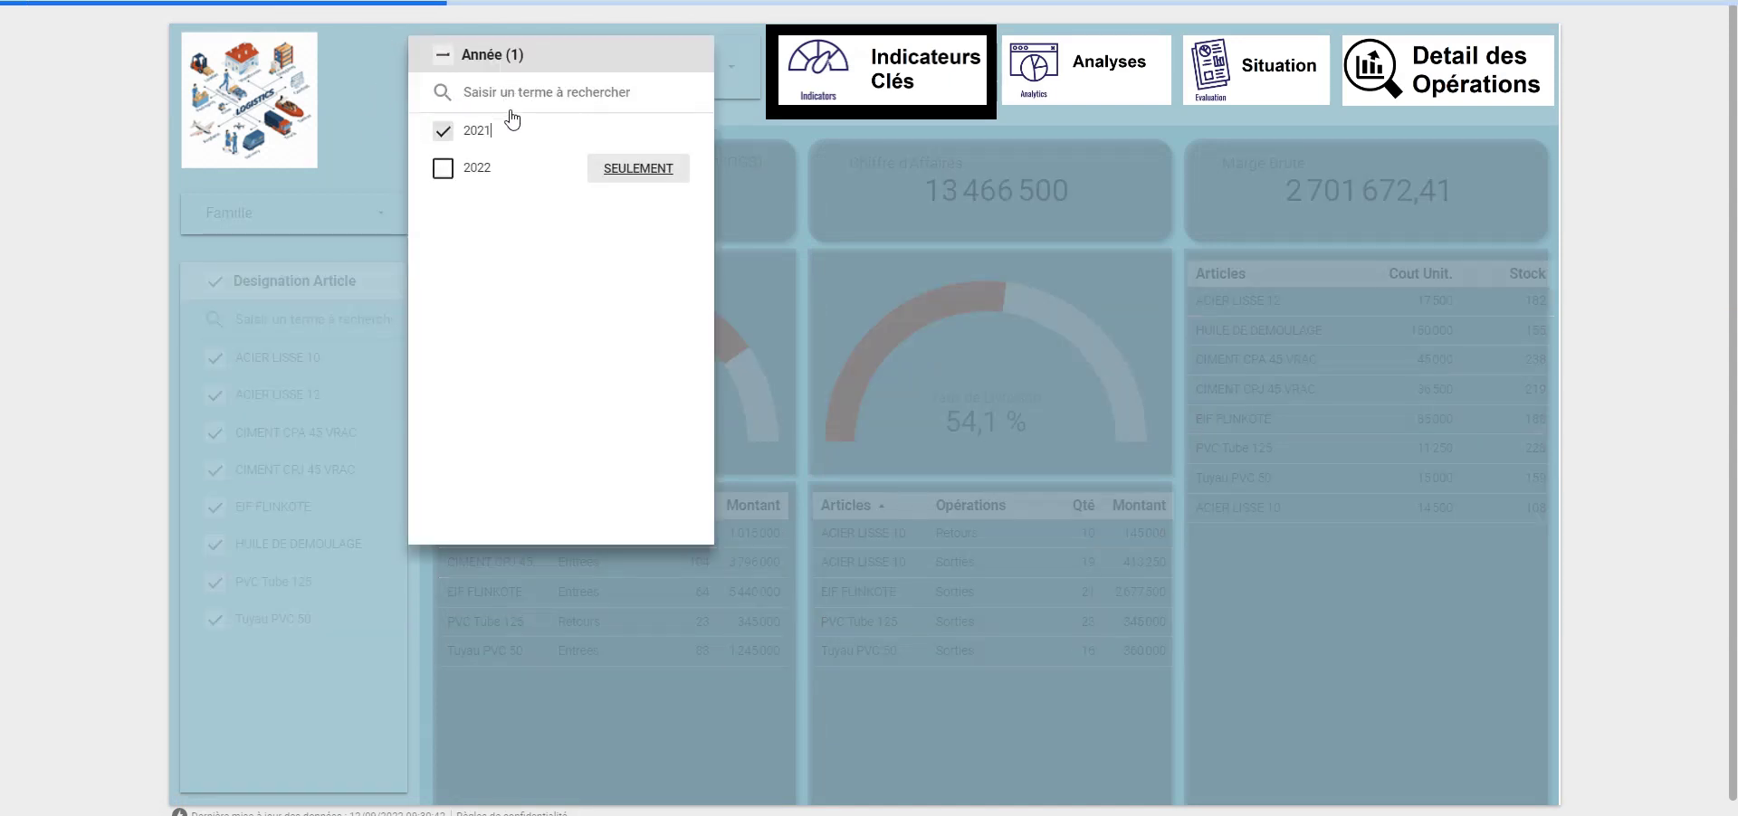
left_click(638, 168)
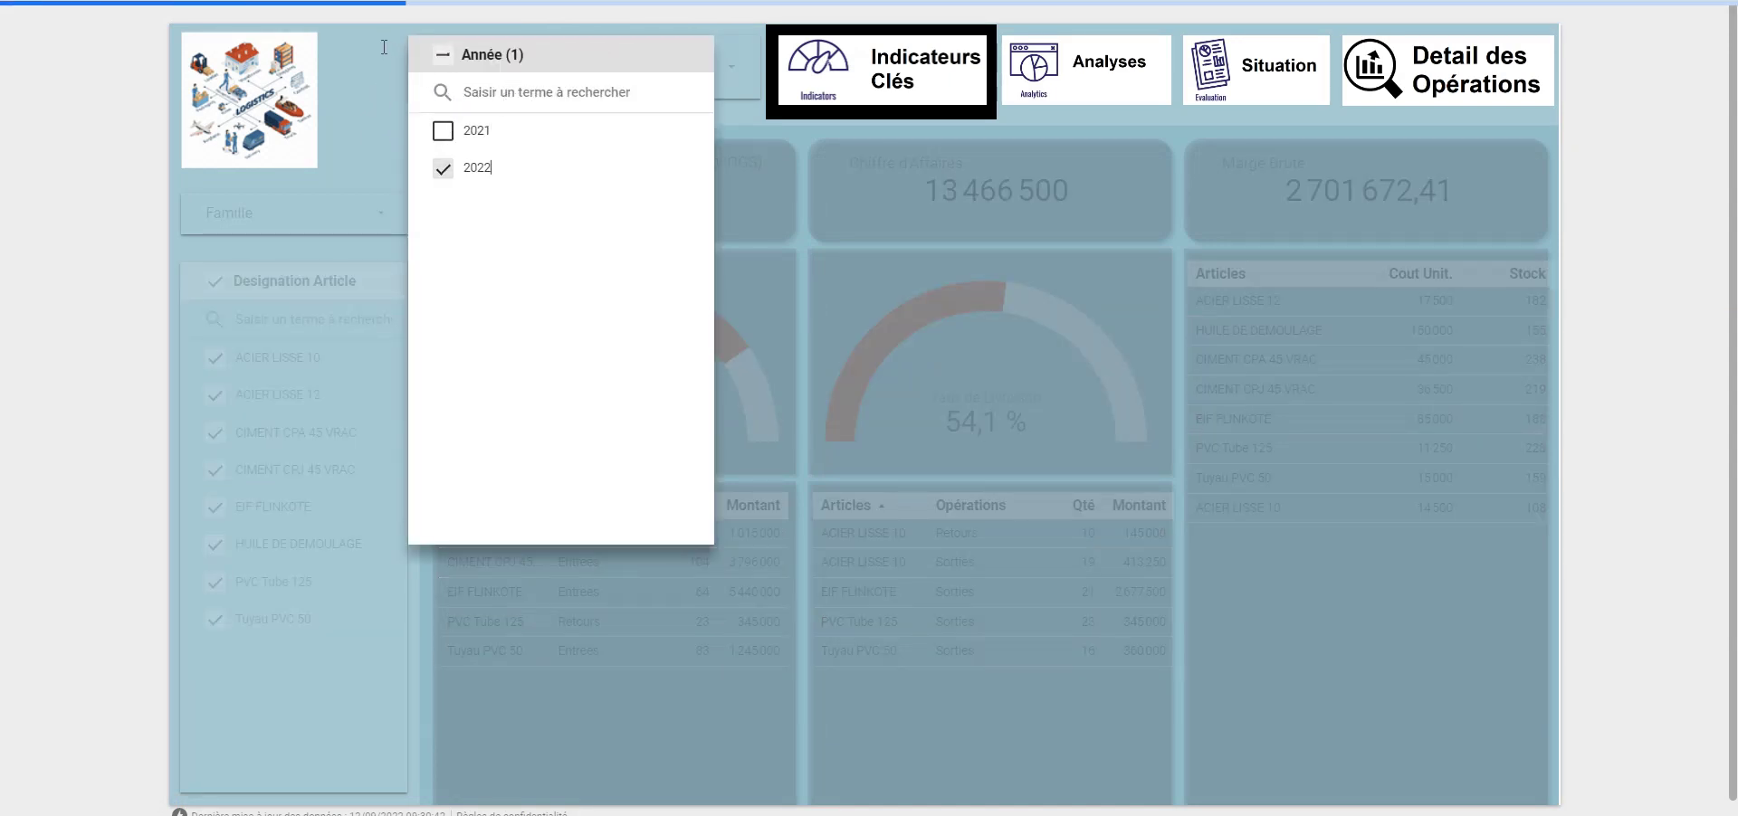
left_click(531, 58)
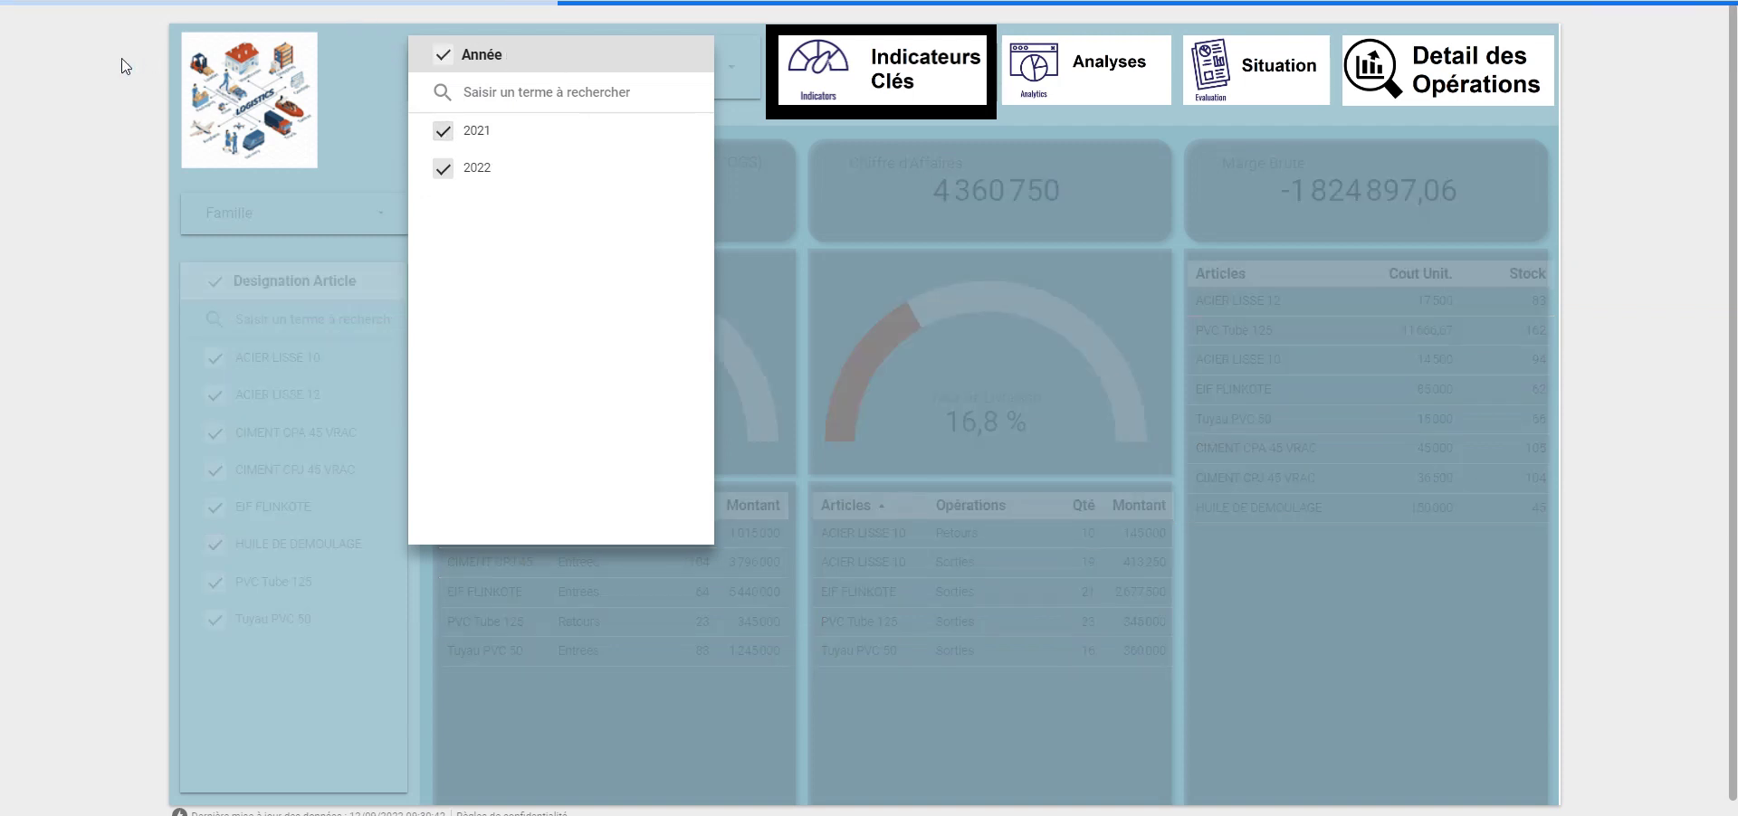
left_click(191, 85)
left_click(584, 66)
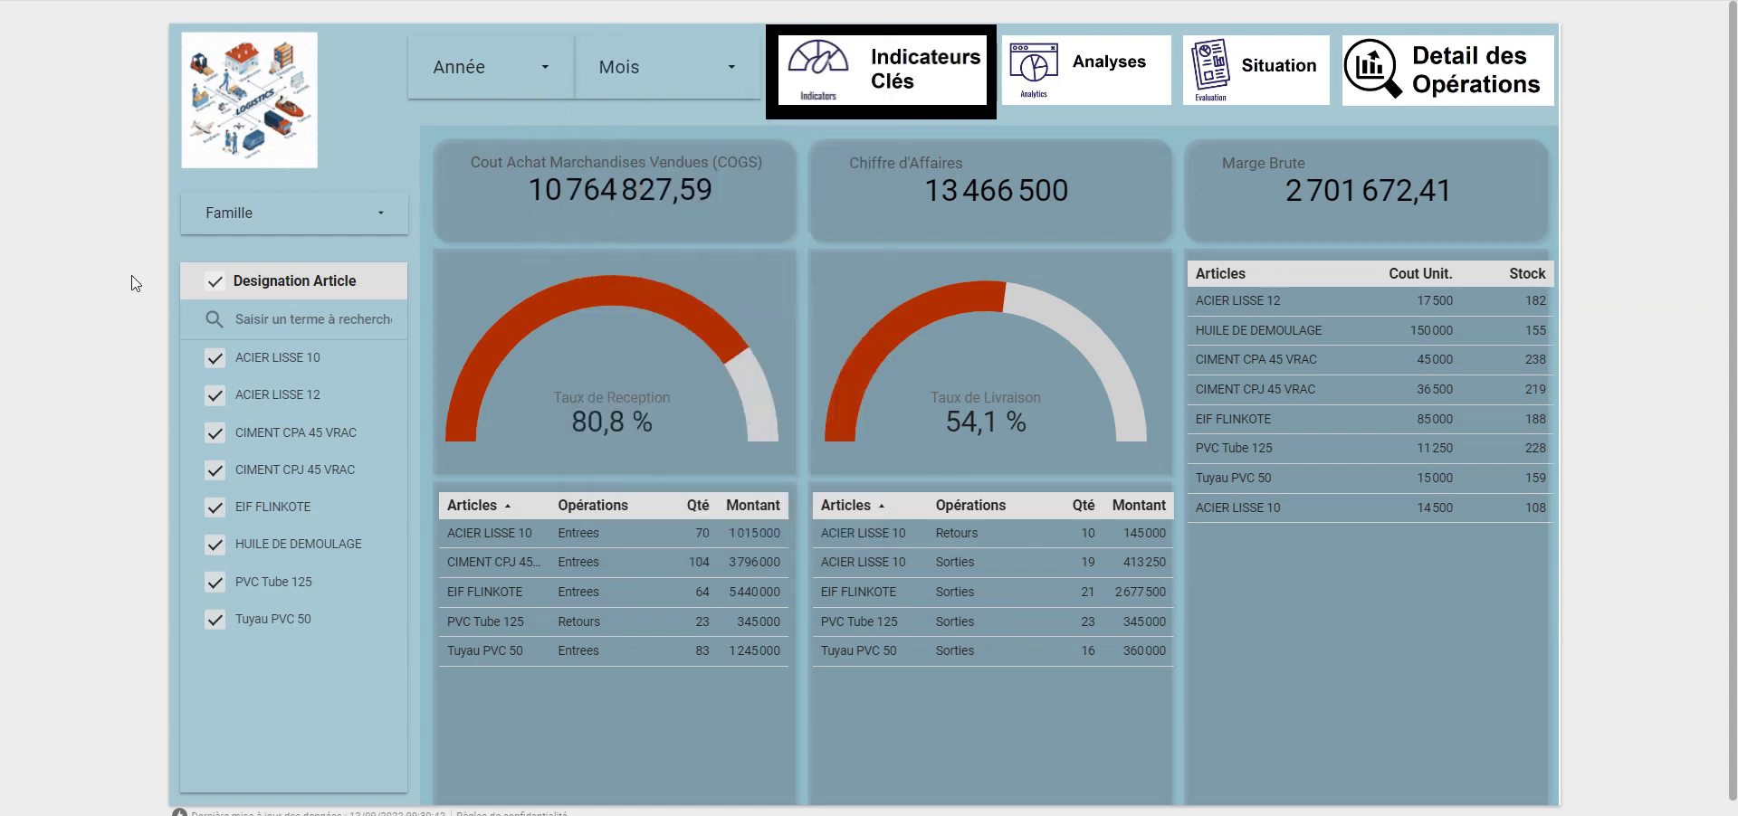
View the choices of the Famille filter on the Indicateurs Clés page and close it without changing the selection
left_click(77, 161)
left_click(267, 212)
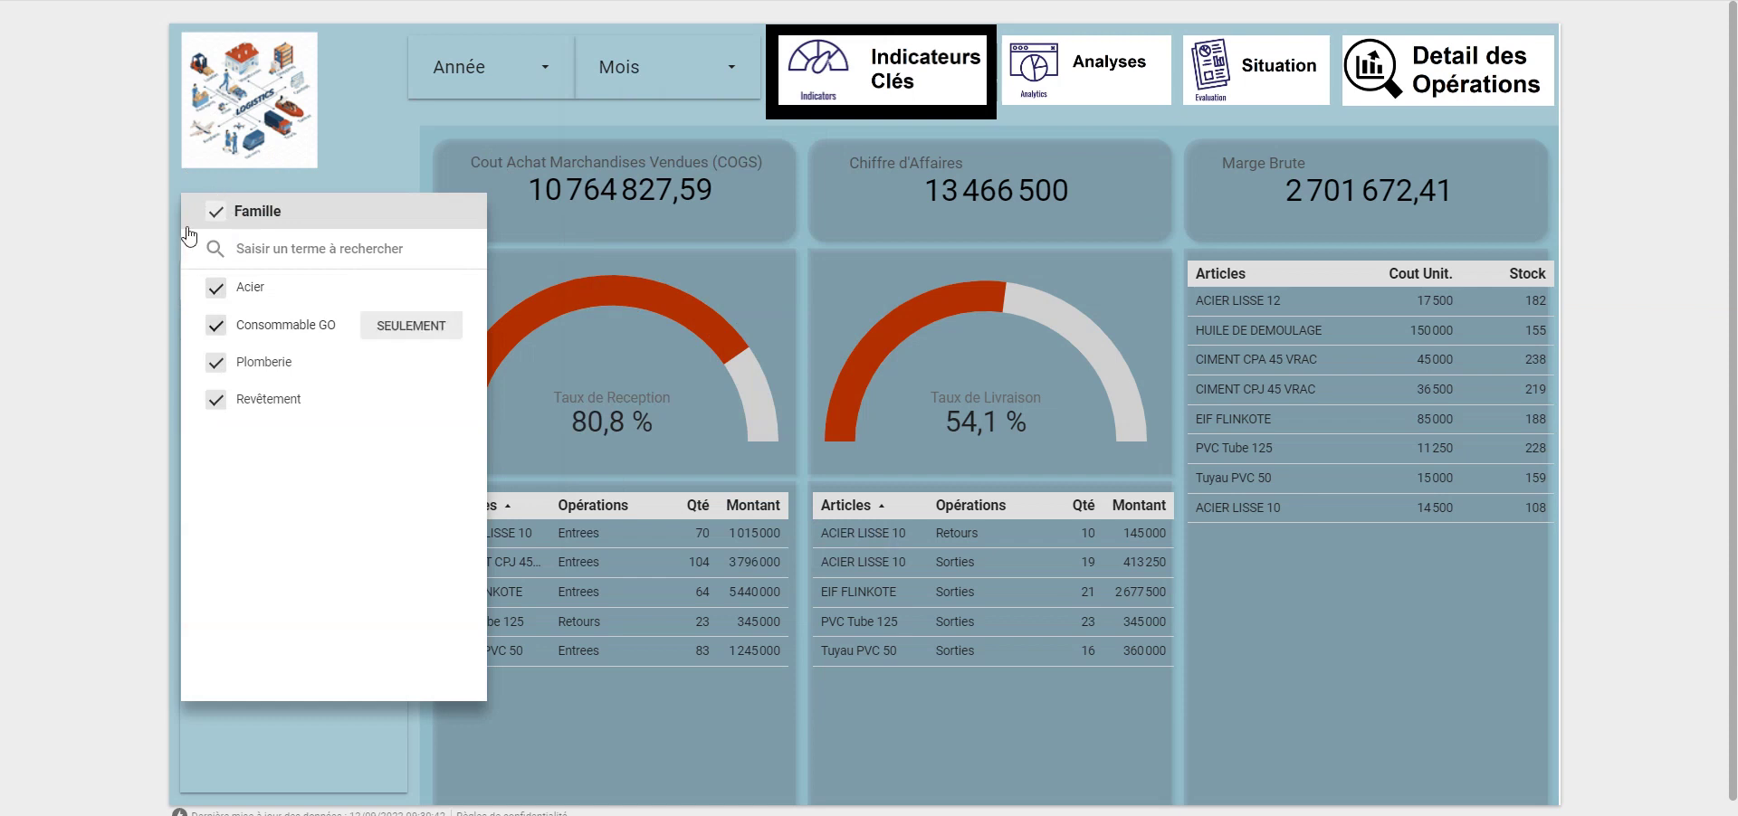
left_click(89, 204)
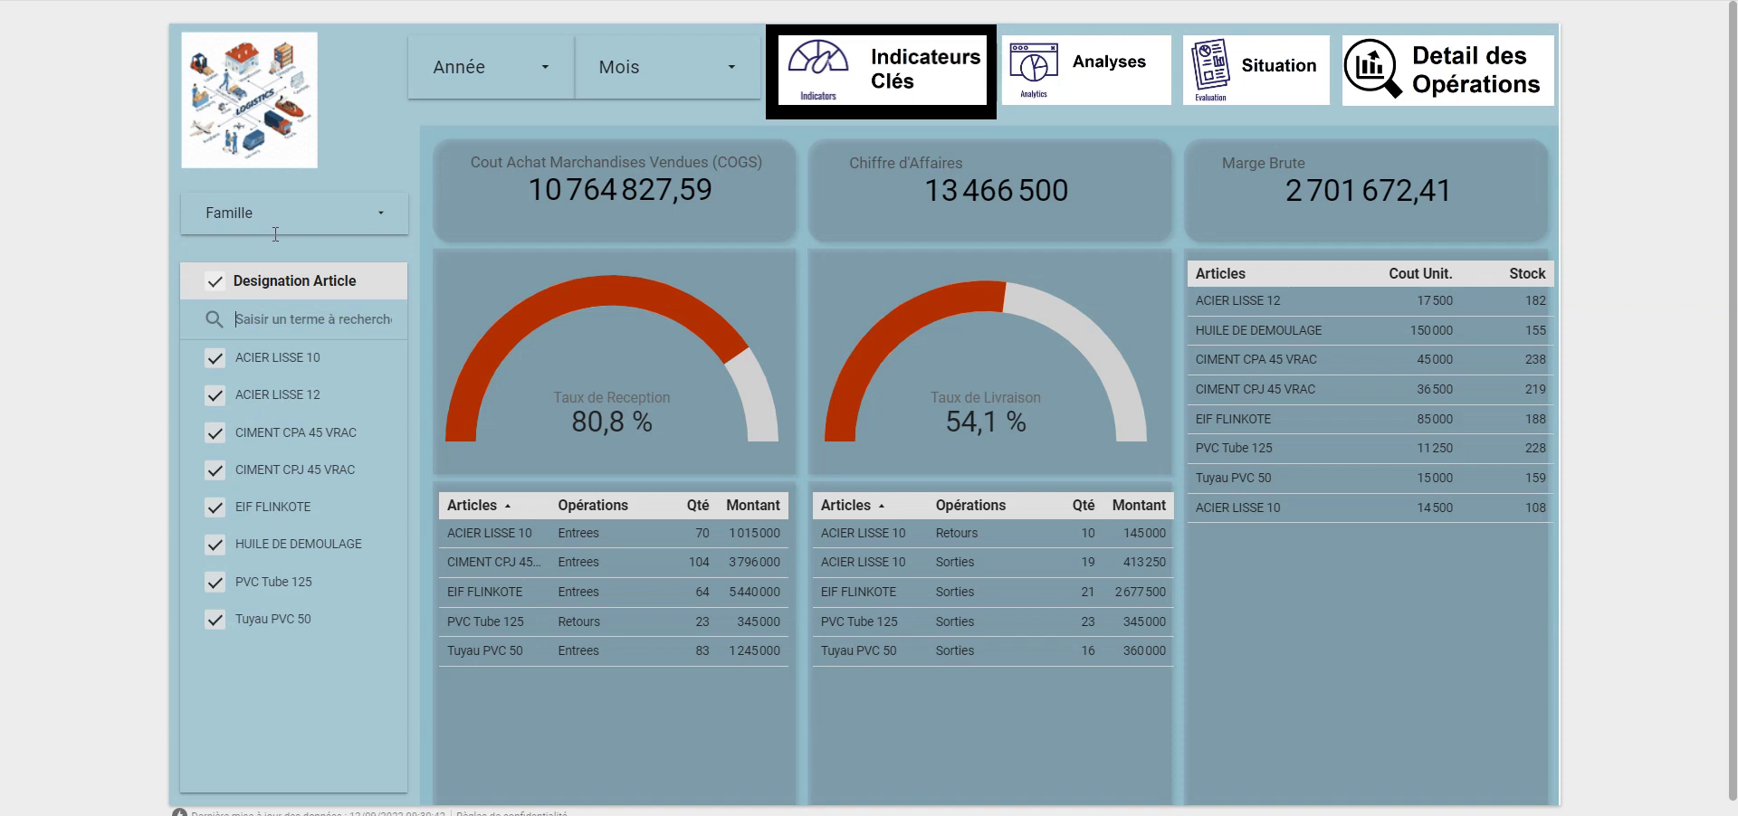
Search the Designation Article filter for ACIER, and clear the search to list all articles again
type("ACIER")
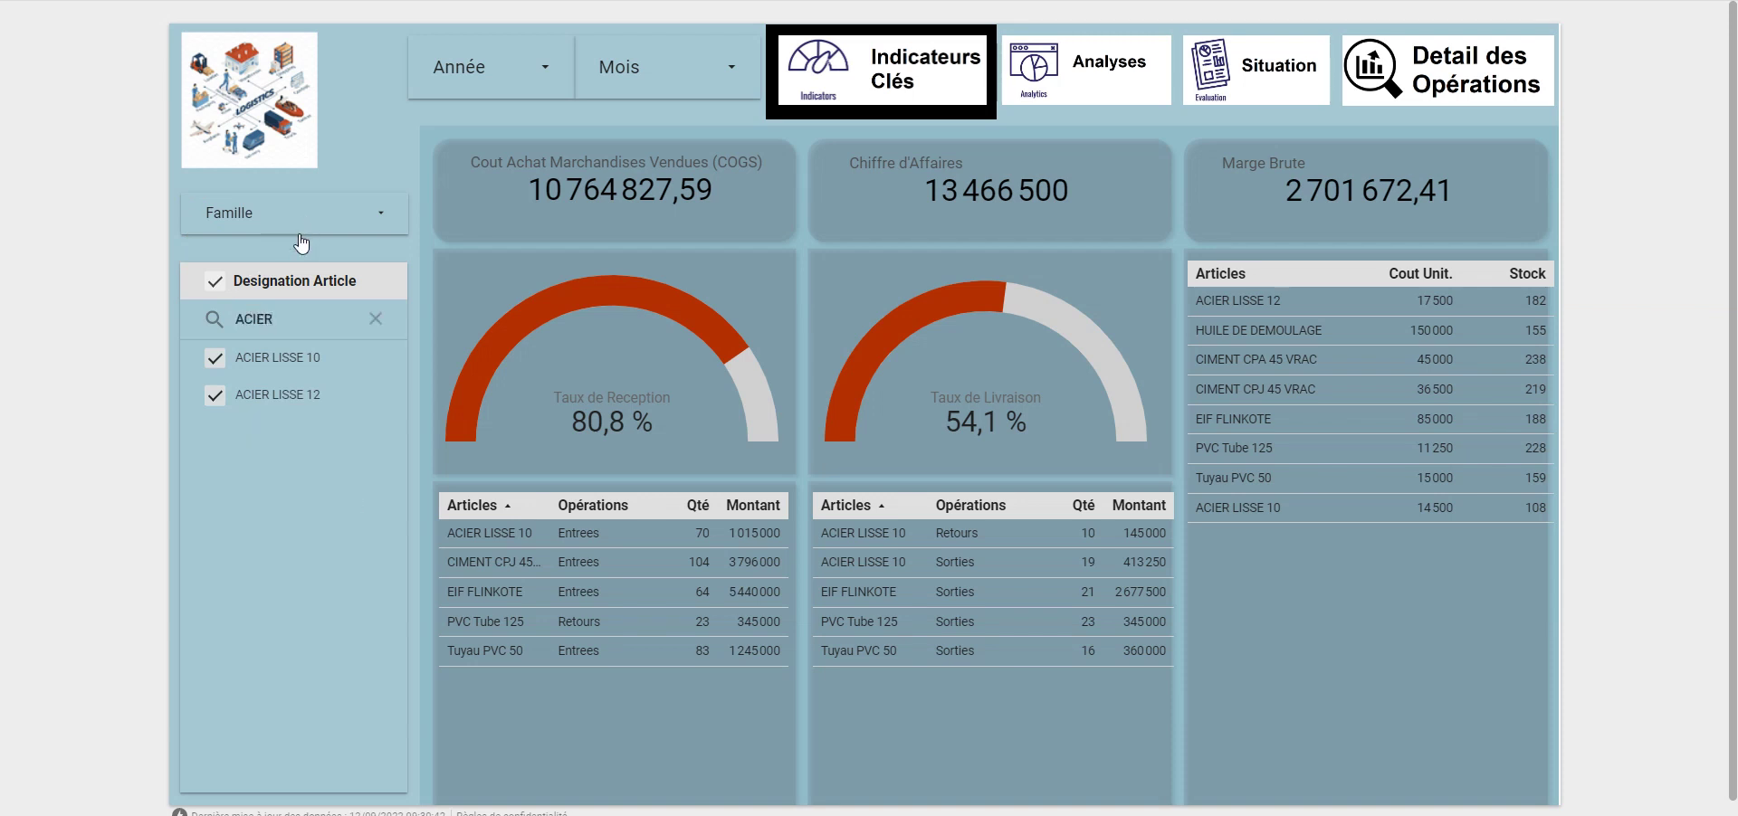
key("BackSpace")
key("BackSpace")
key("BackSpace")
key("BackSpace")
key("BackSpace")
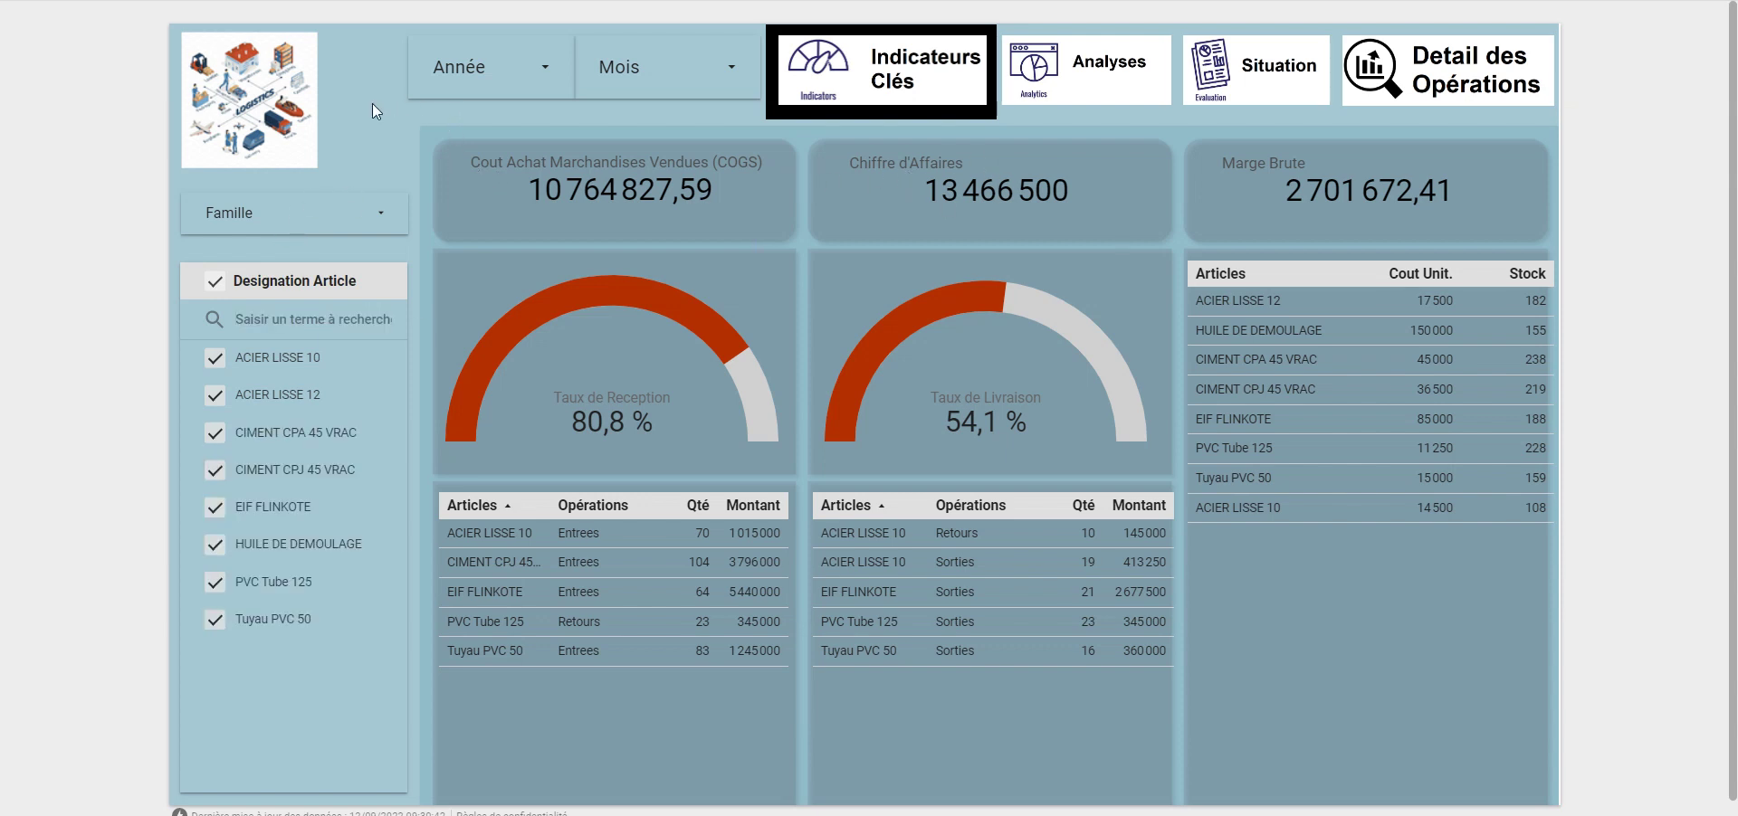
Examine the Cout Achat Marchandises Vendues (COGS), Chiffre d'Affaires and Marge Brute cards in turn
left_click_drag(372, 103, 586, 113)
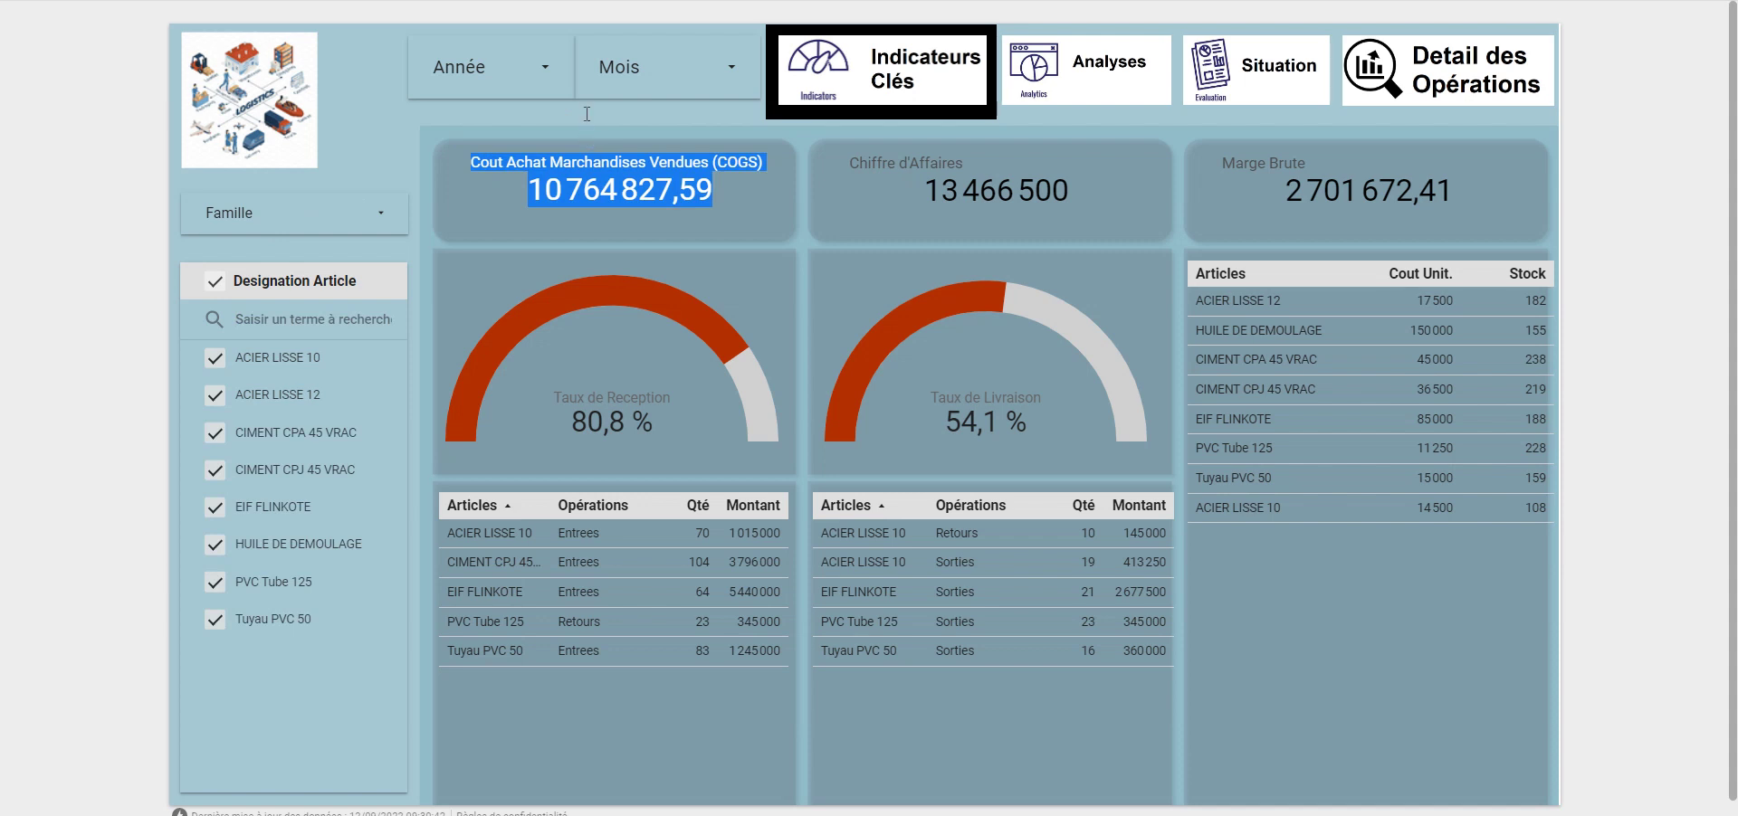
left_click(587, 111)
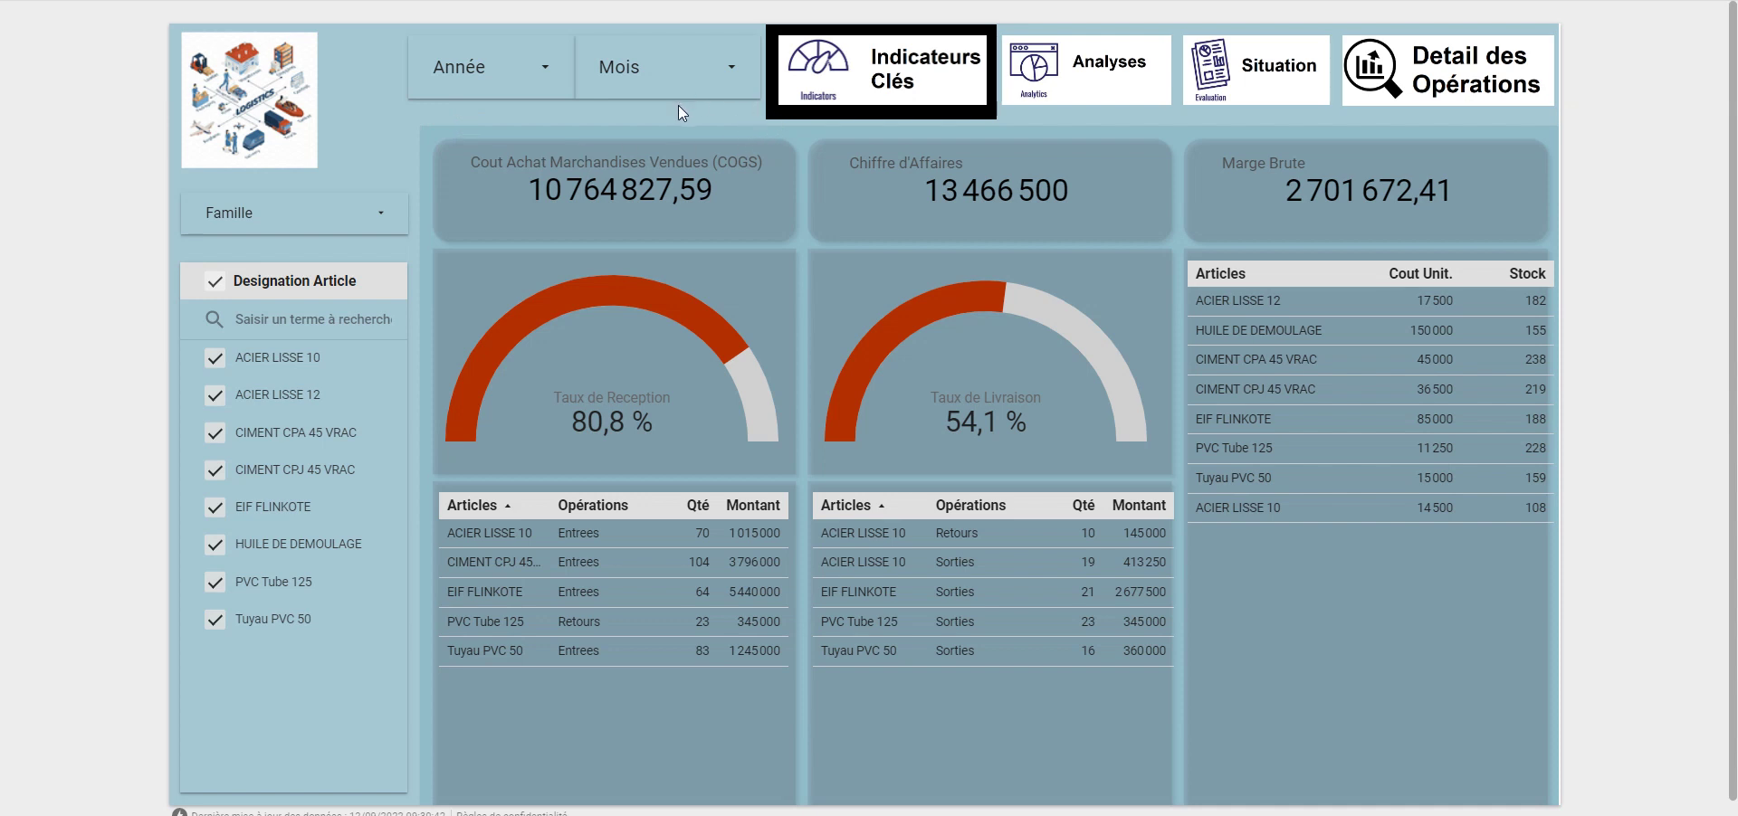
left_click_drag(677, 105, 863, 133)
left_click(864, 134)
left_click_drag(987, 109, 1195, 139)
left_click(1200, 133)
Switch to the Google Sheets workbook and go back from the Rebus sheet through the Retours and Sorties sheets
key("ctrl+Tab")
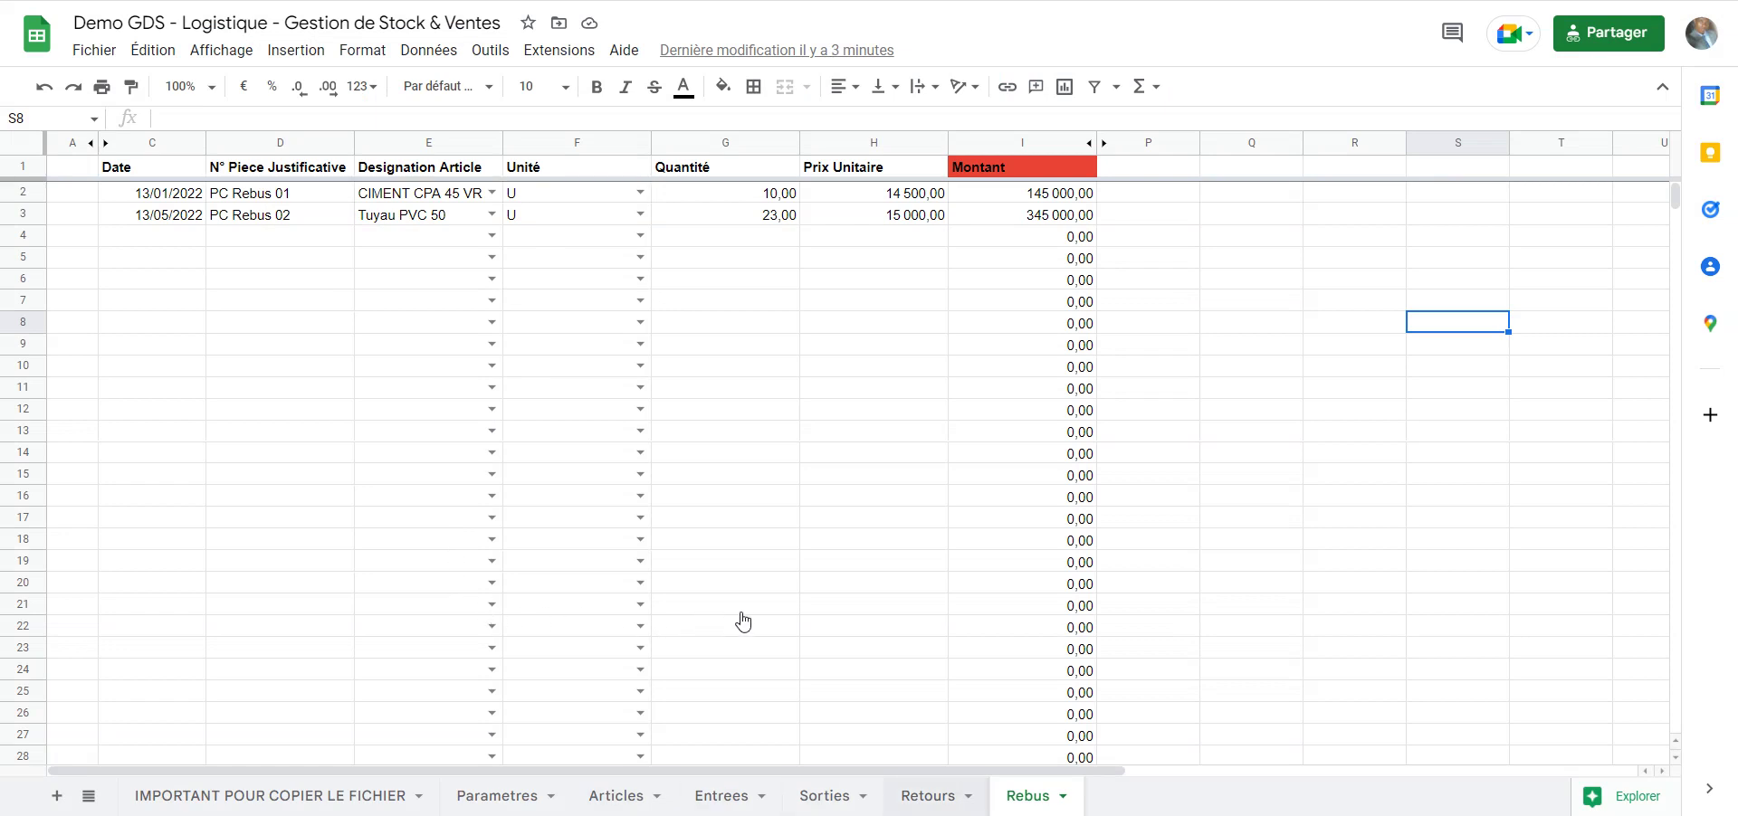
key("ctrl+shift+Page_Up")
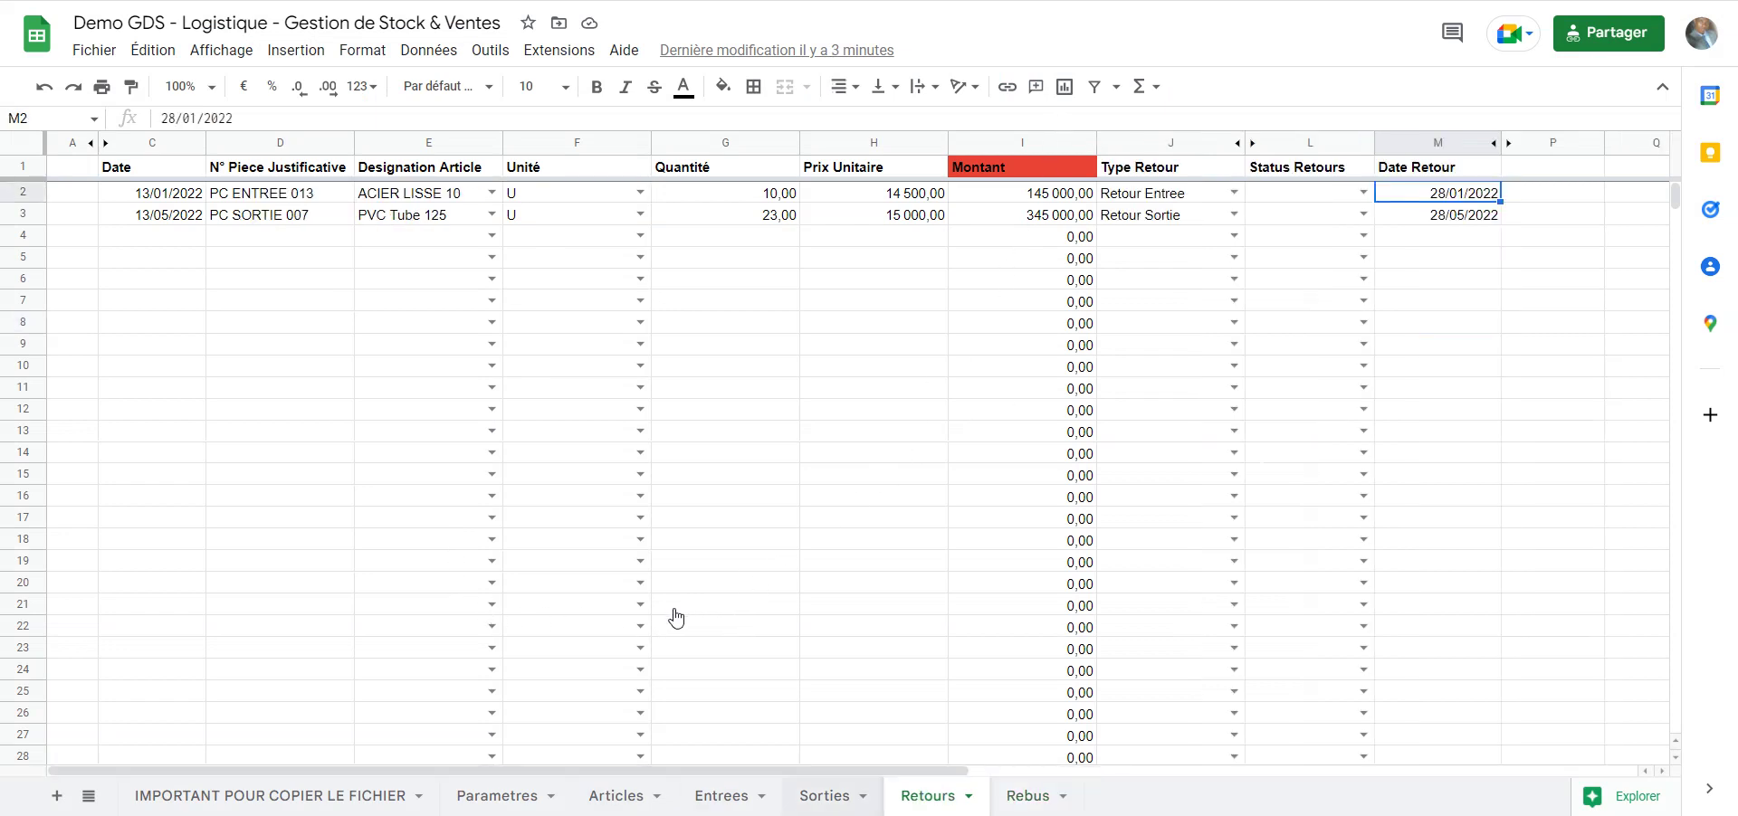
key("ctrl+shift+Page_Up")
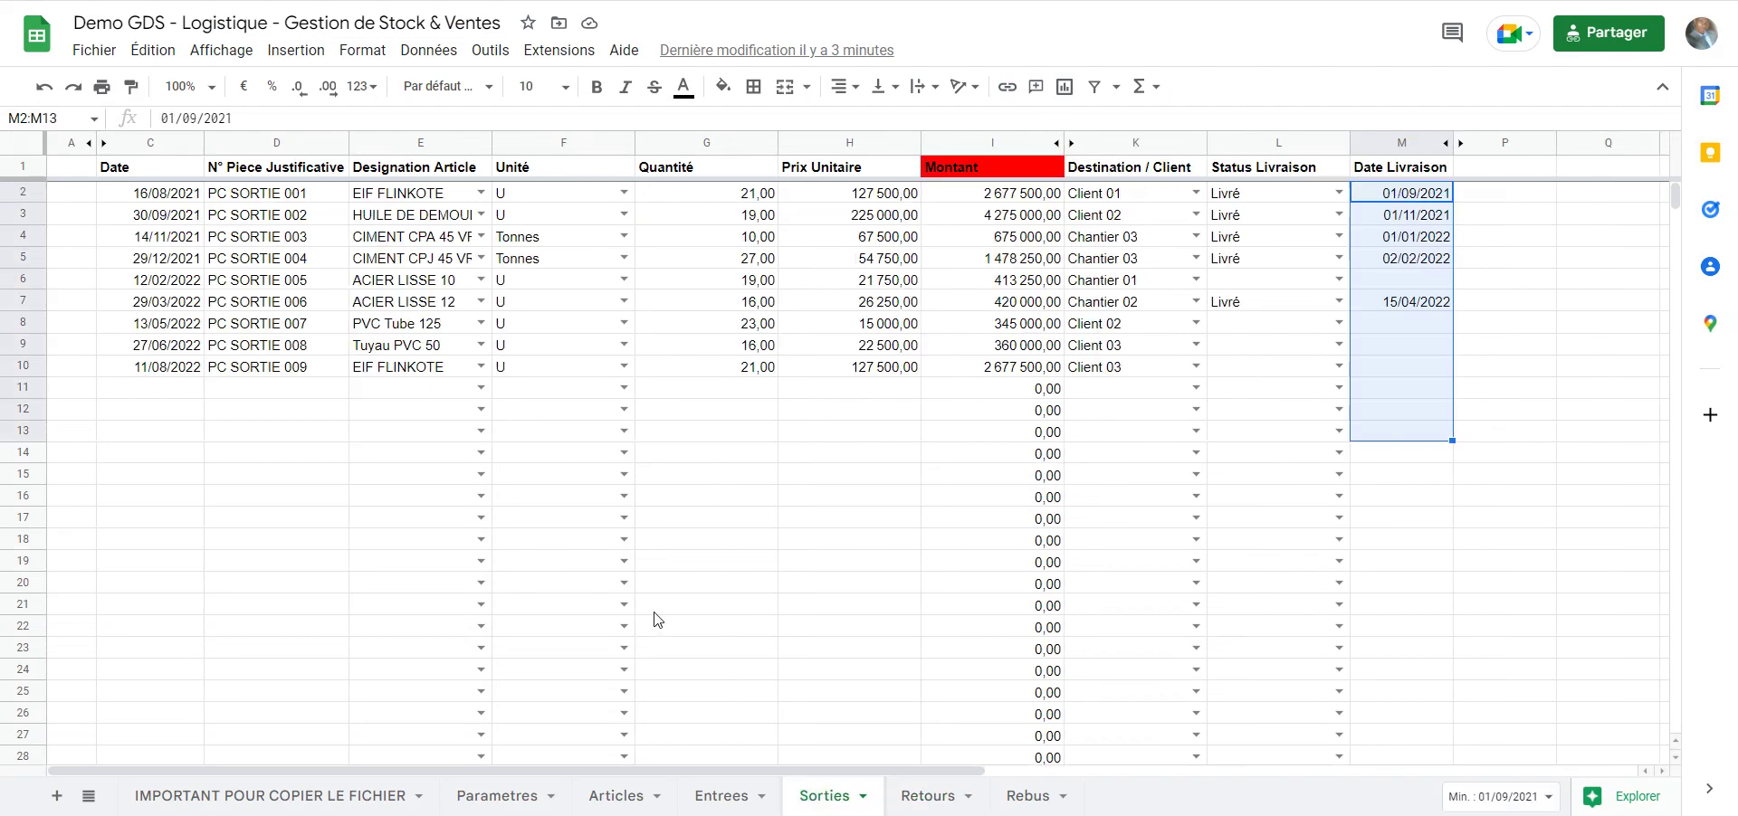
key("ctrl+shift+Page_Up")
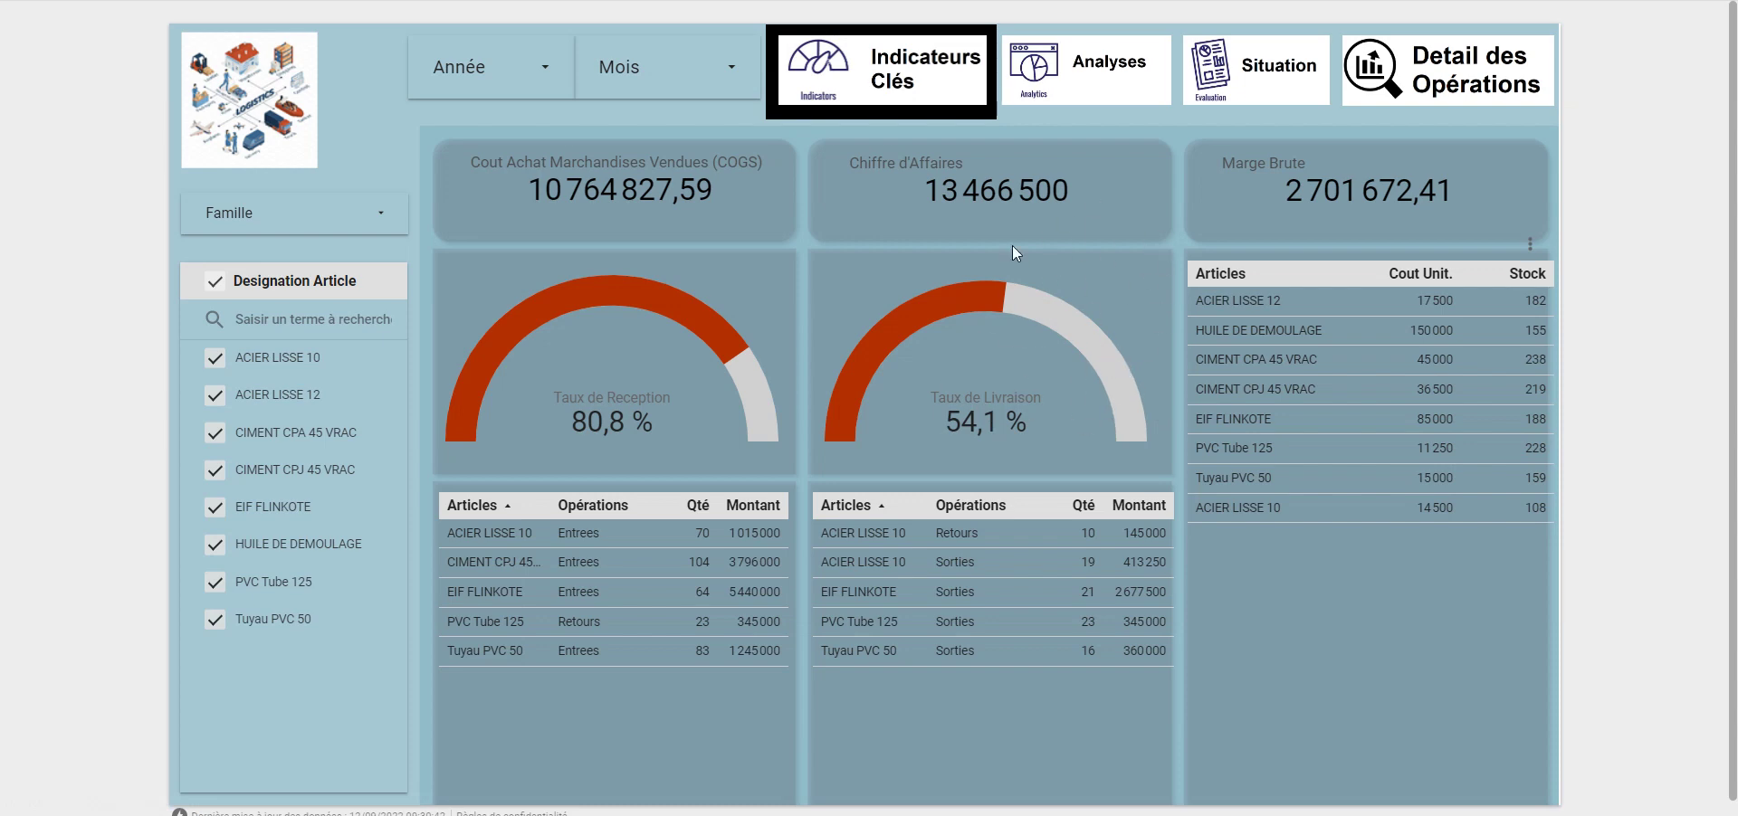
Open the dashboard's Analyses page, view its Montants charts and return to the Quantités charts
left_click(842, 47)
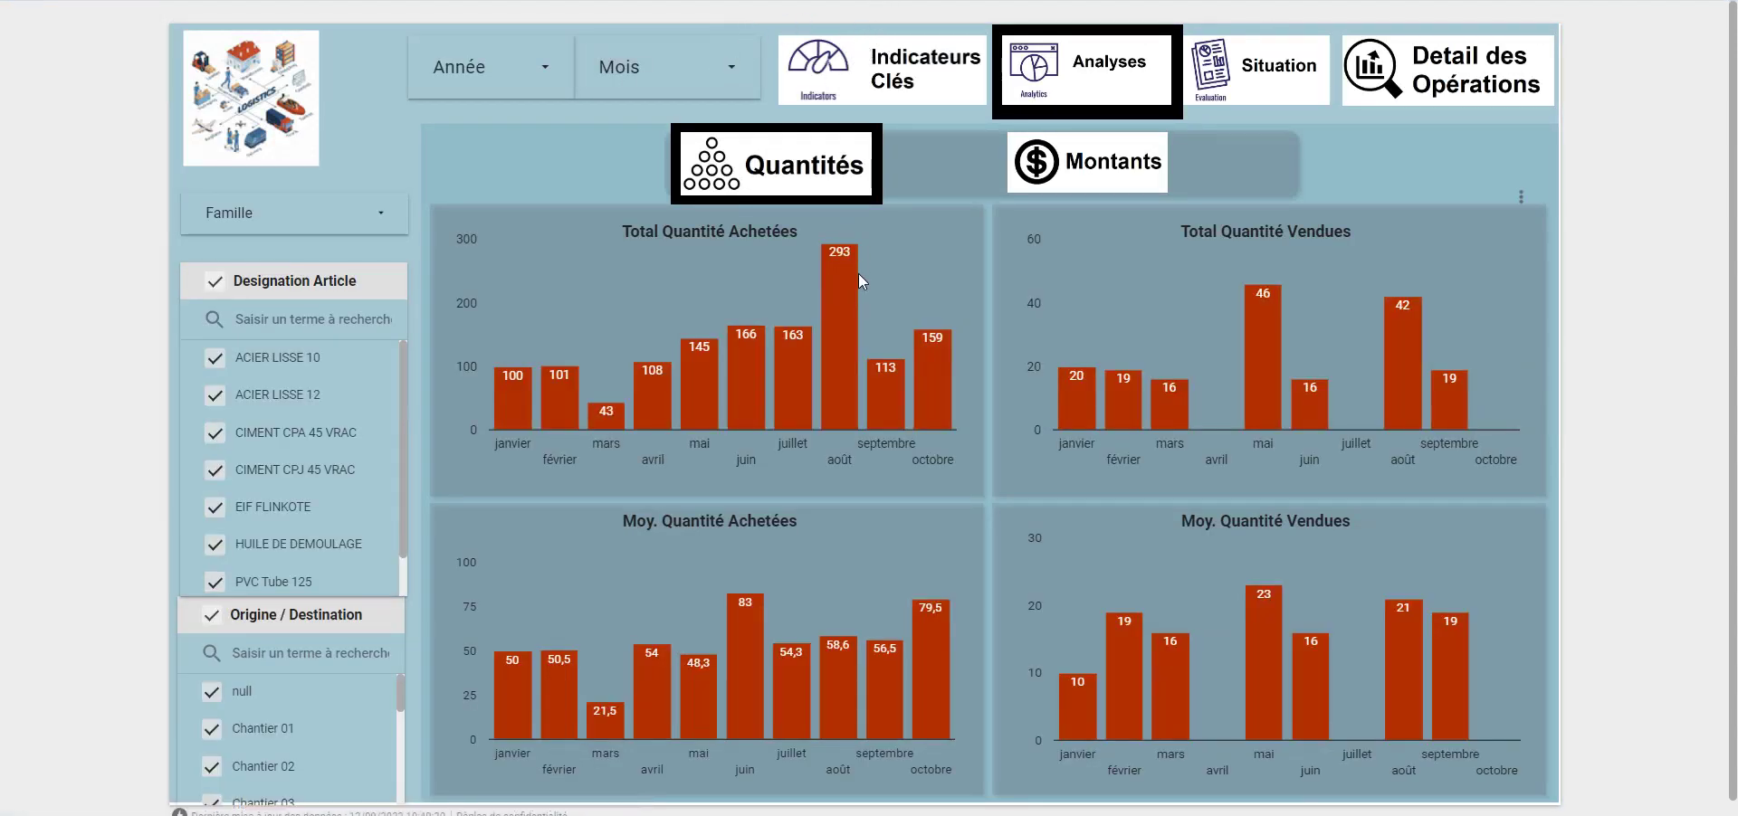
left_click(878, 120)
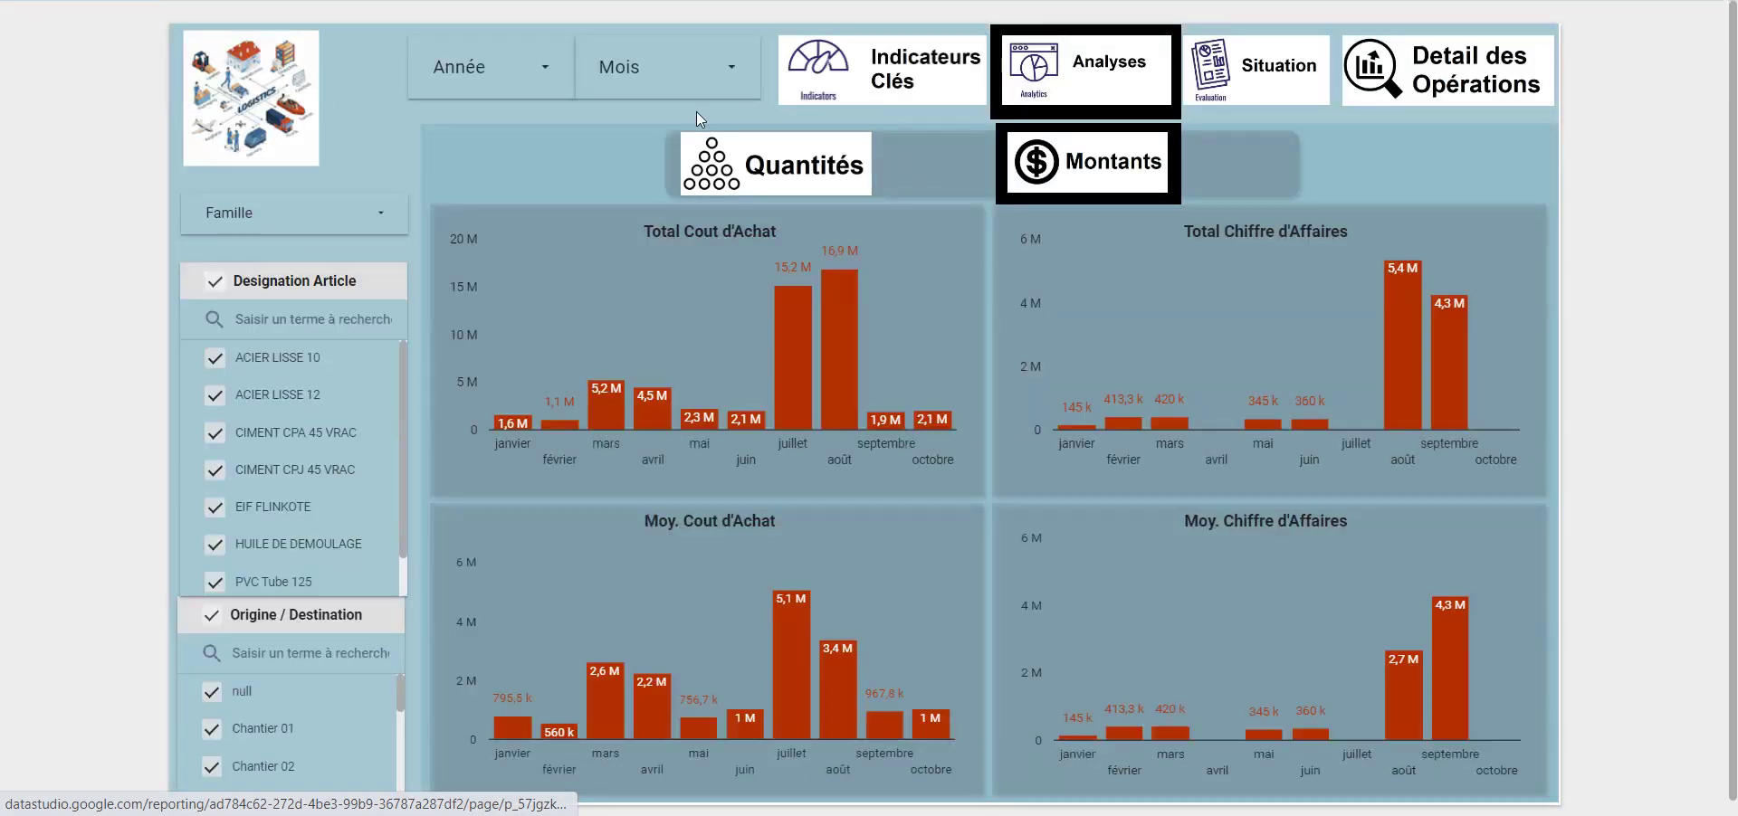
left_click(624, 118)
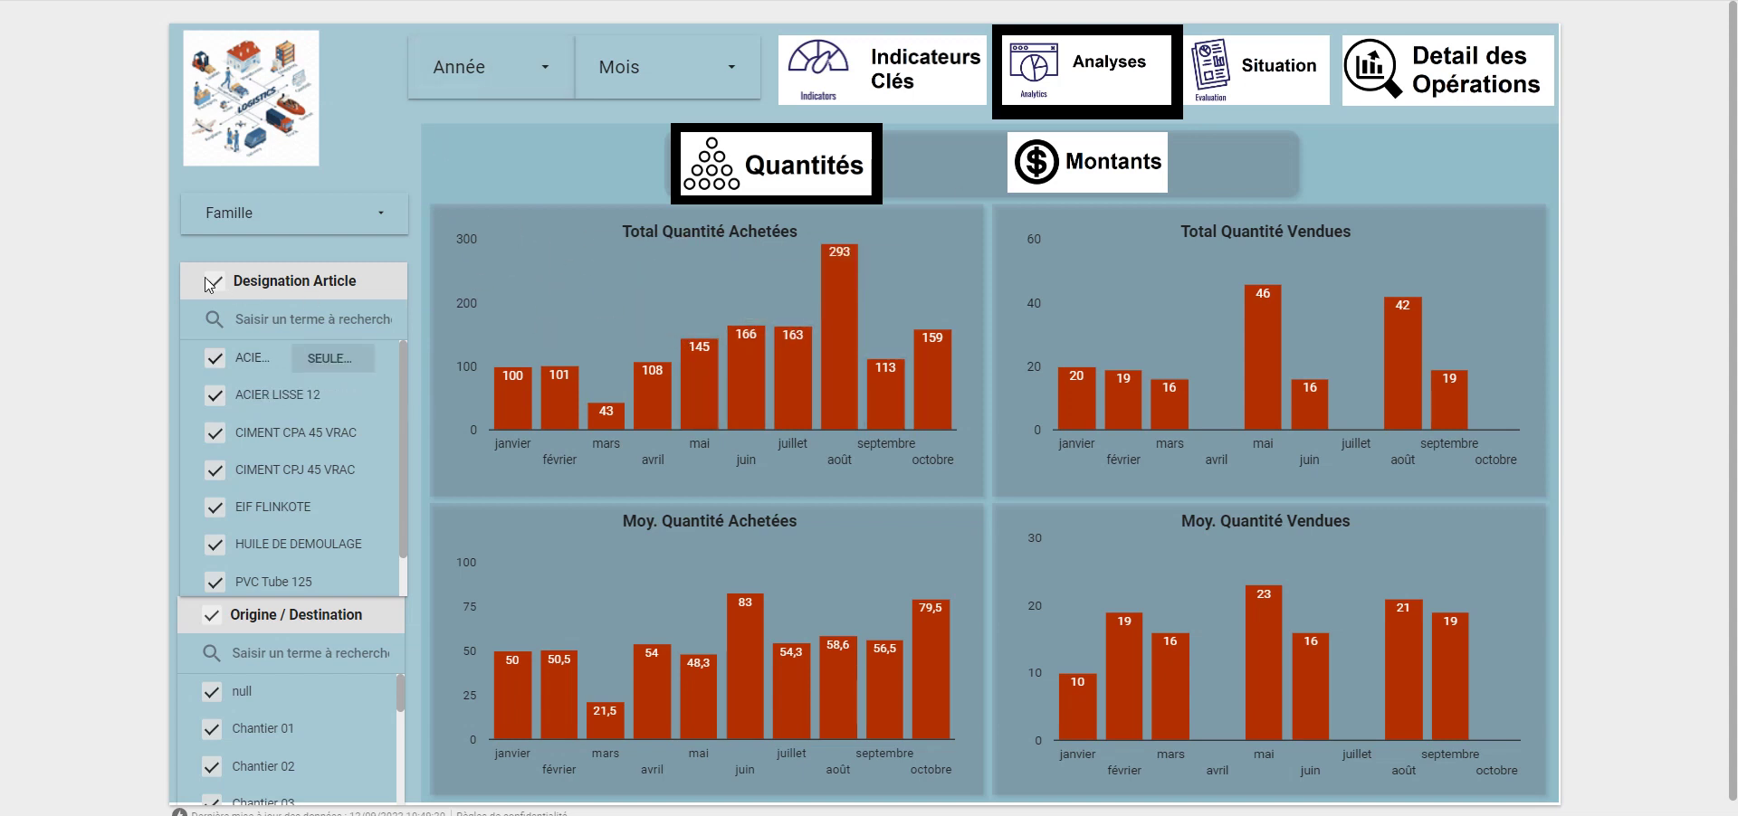
Filter the Quantités charts by excluding ACIER LISSE 10, isolating it, ACIER LISSE 12 and CIMENT CPA 45 VRAC in turn, and reselecting all articles
left_click(215, 357)
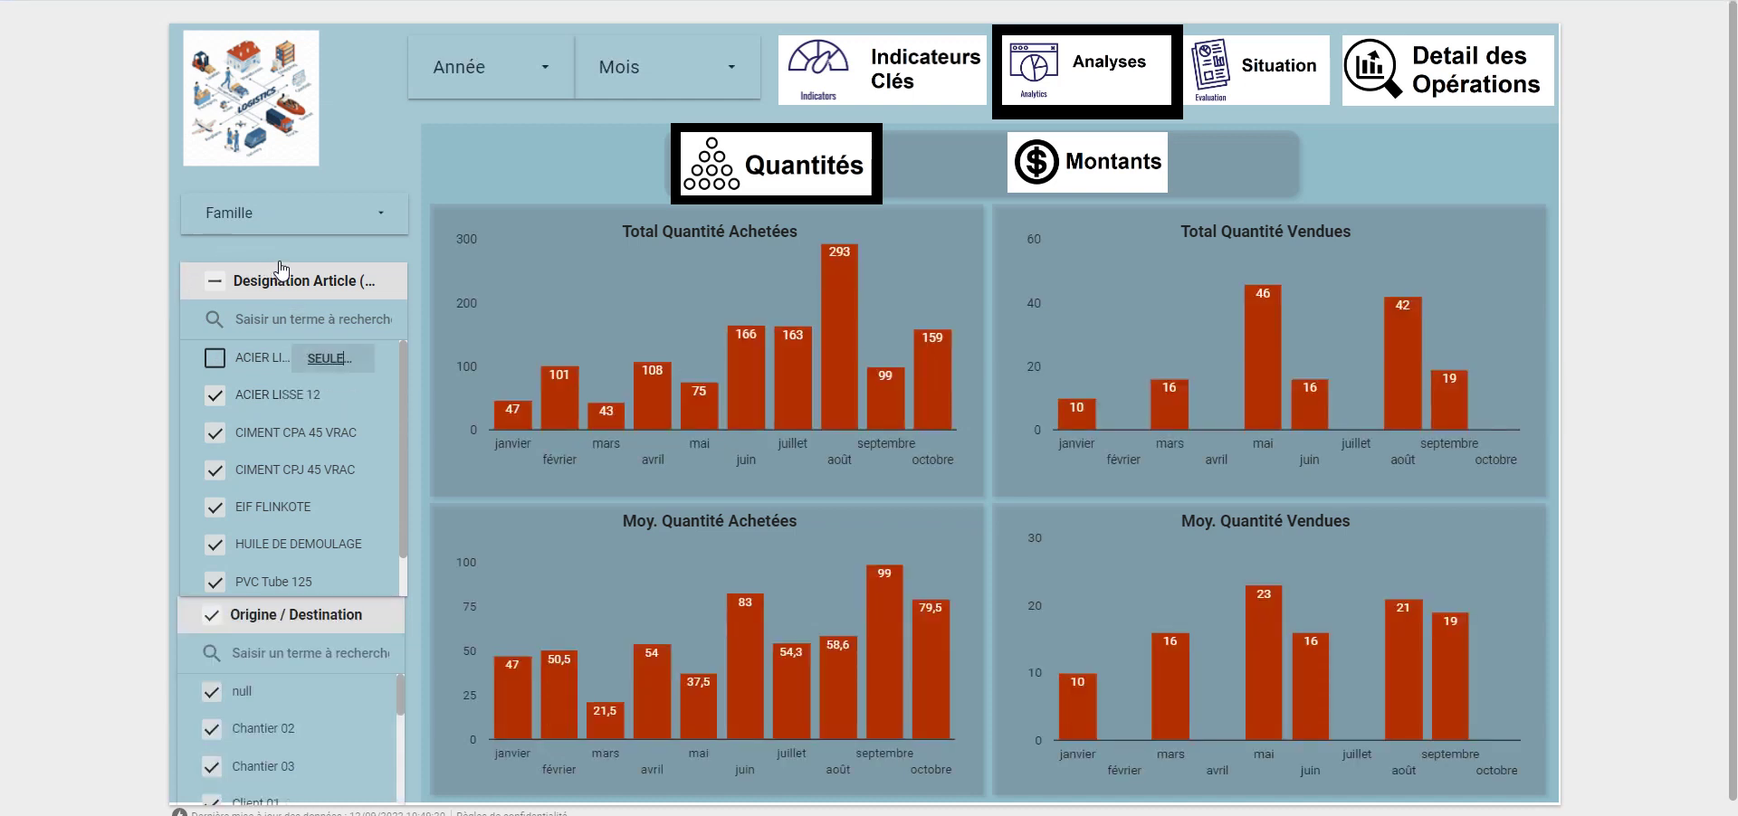
left_click(329, 358)
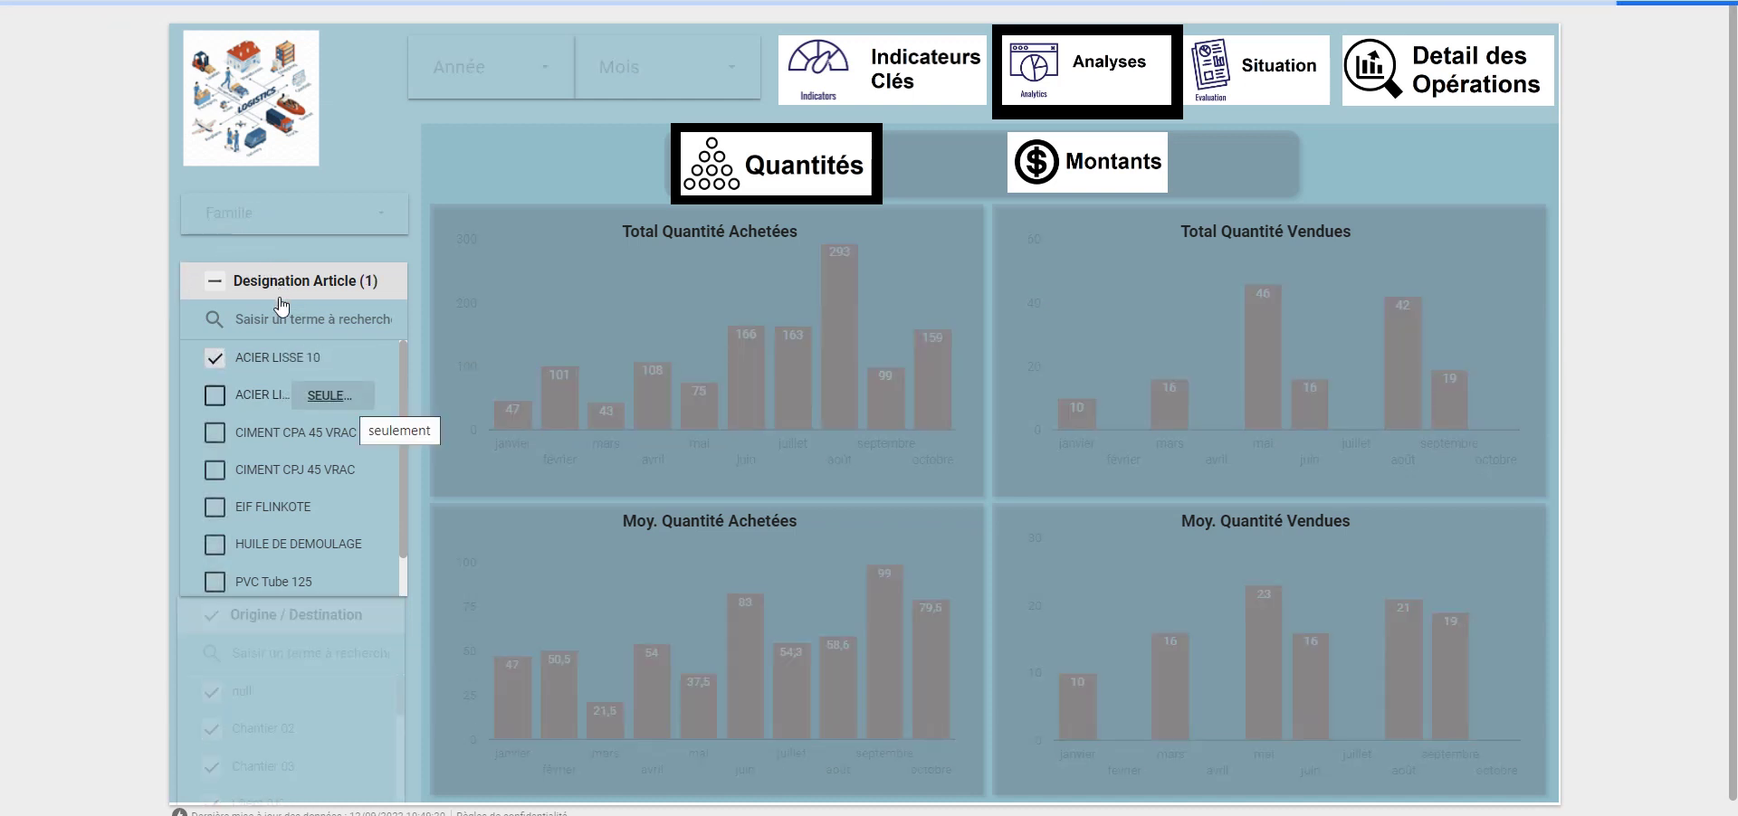
left_click(328, 395)
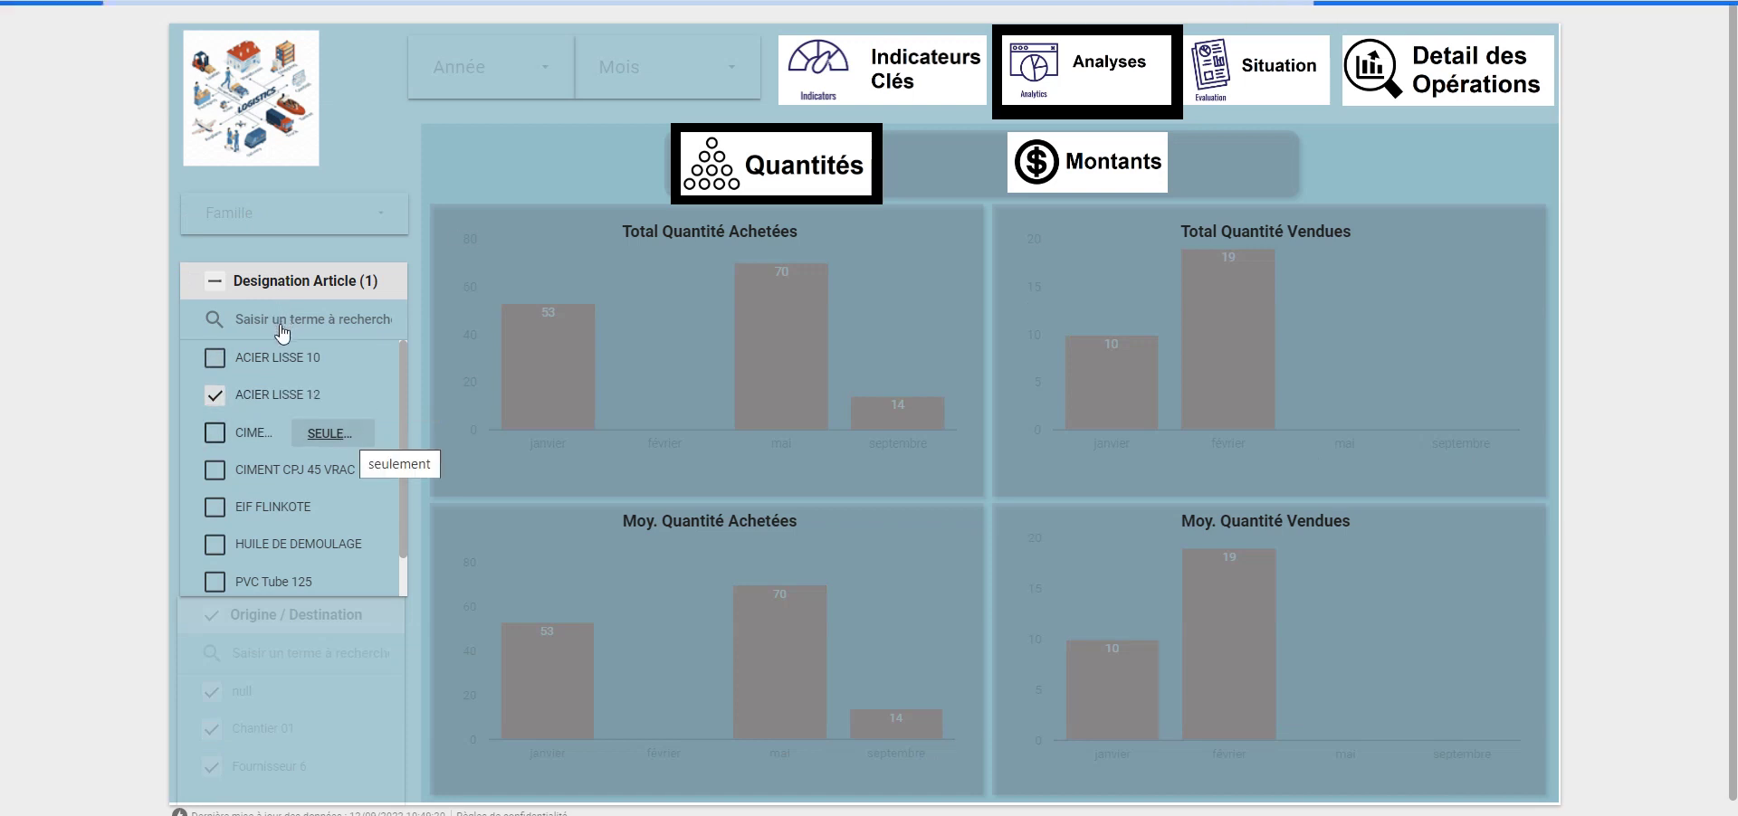
left_click(329, 432)
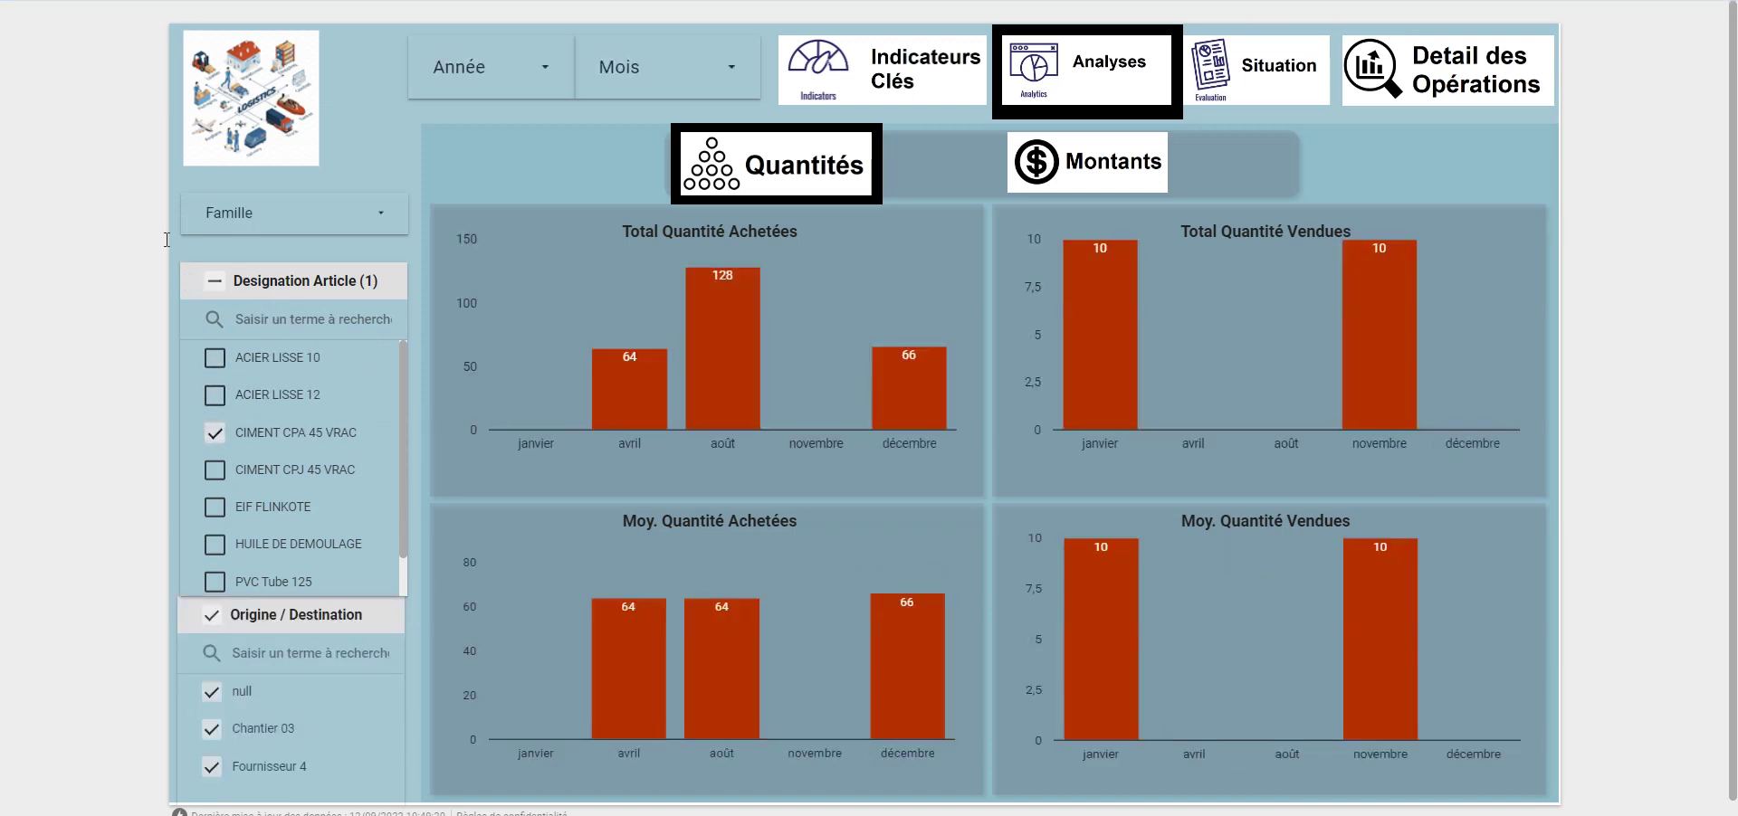
left_click(214, 281)
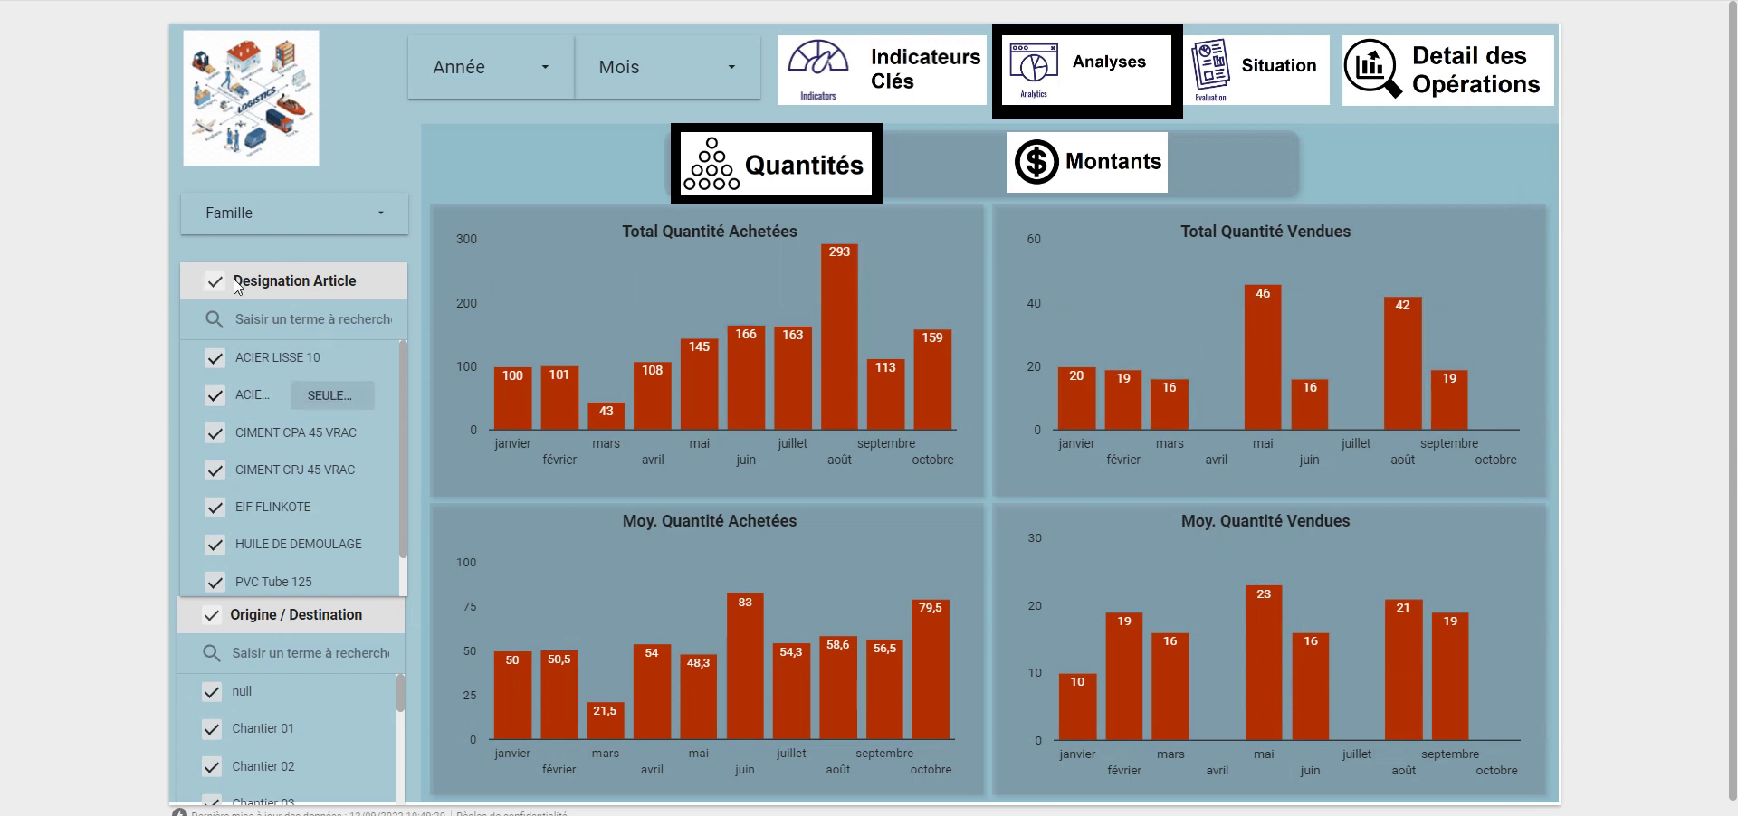
Compare the Quantités charts for ACIER LISSE 12 only and CIMENT CPA 45 VRAC only, and restore all articles
left_click(330, 396)
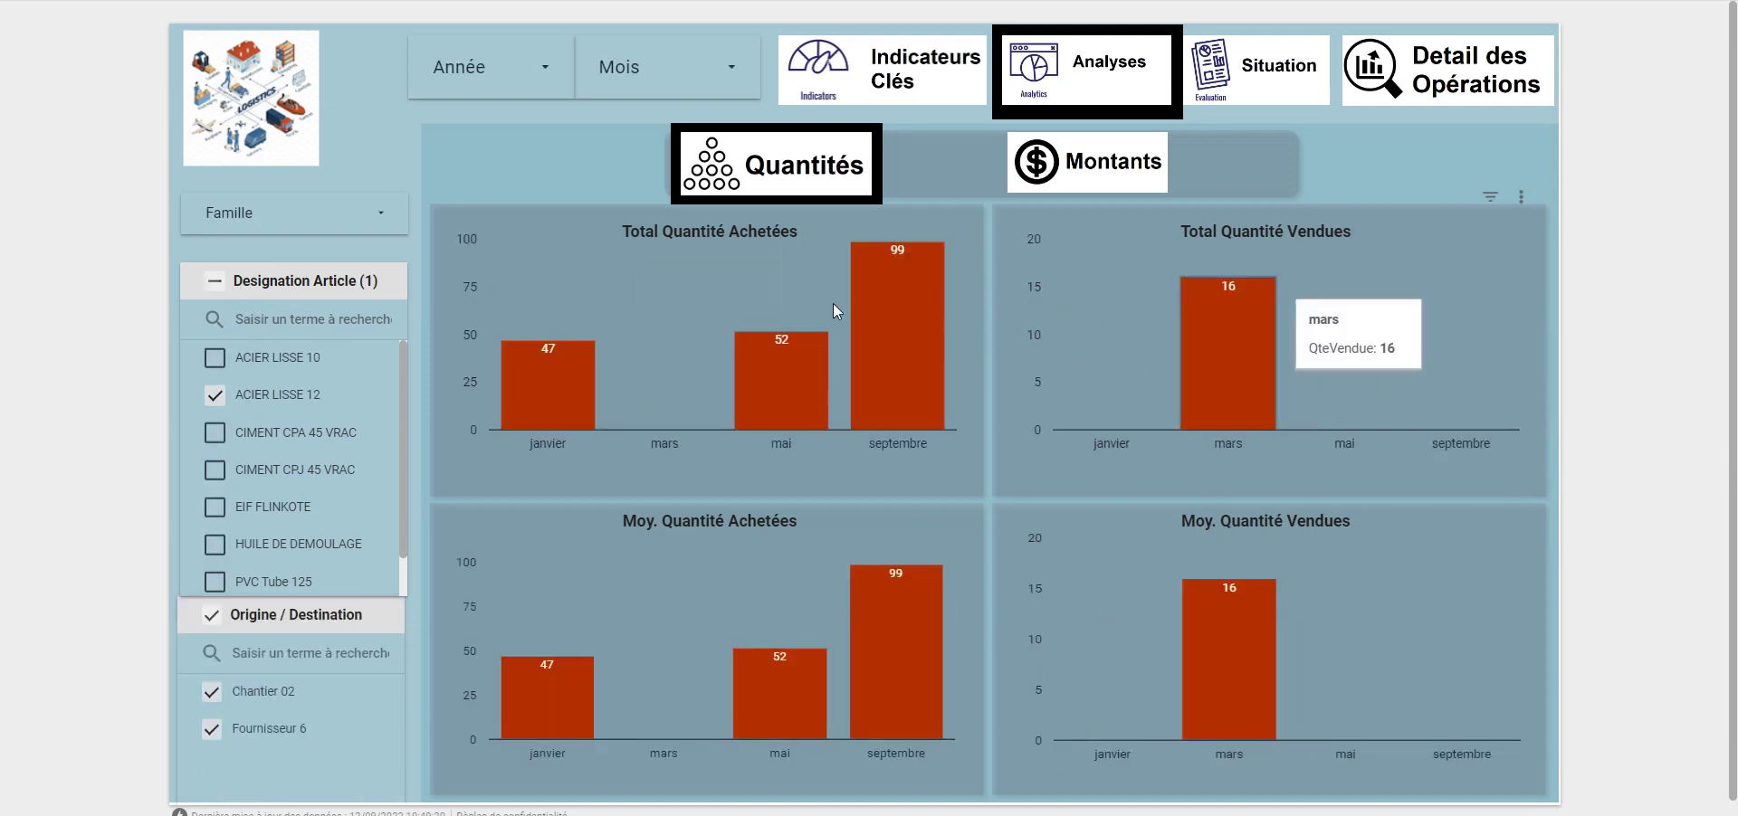
left_click(330, 433)
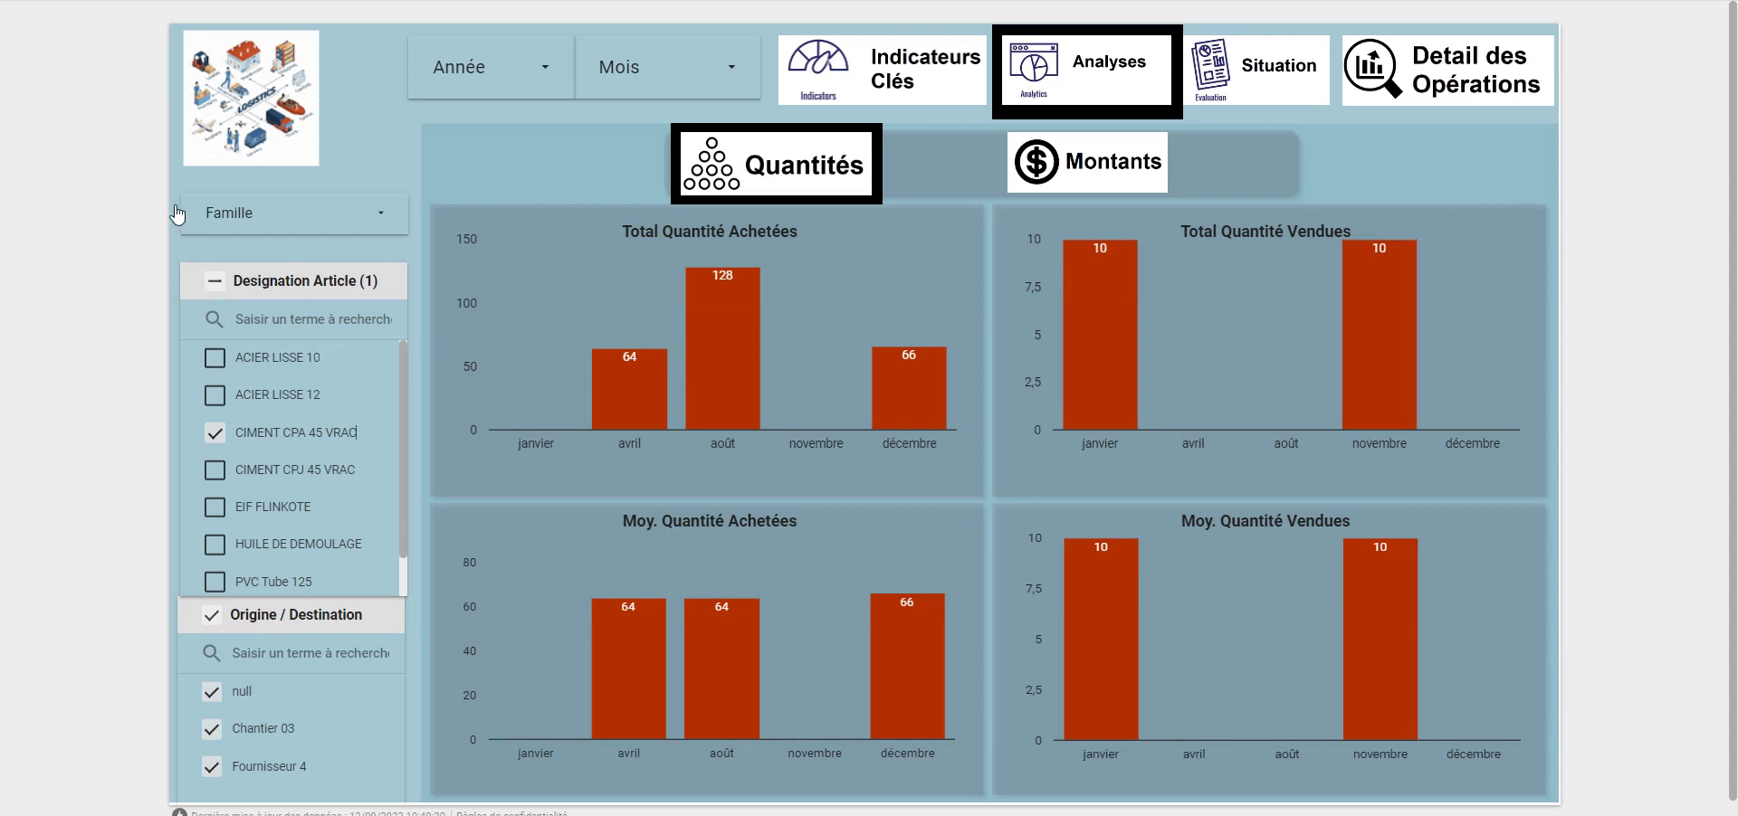
left_click(215, 281)
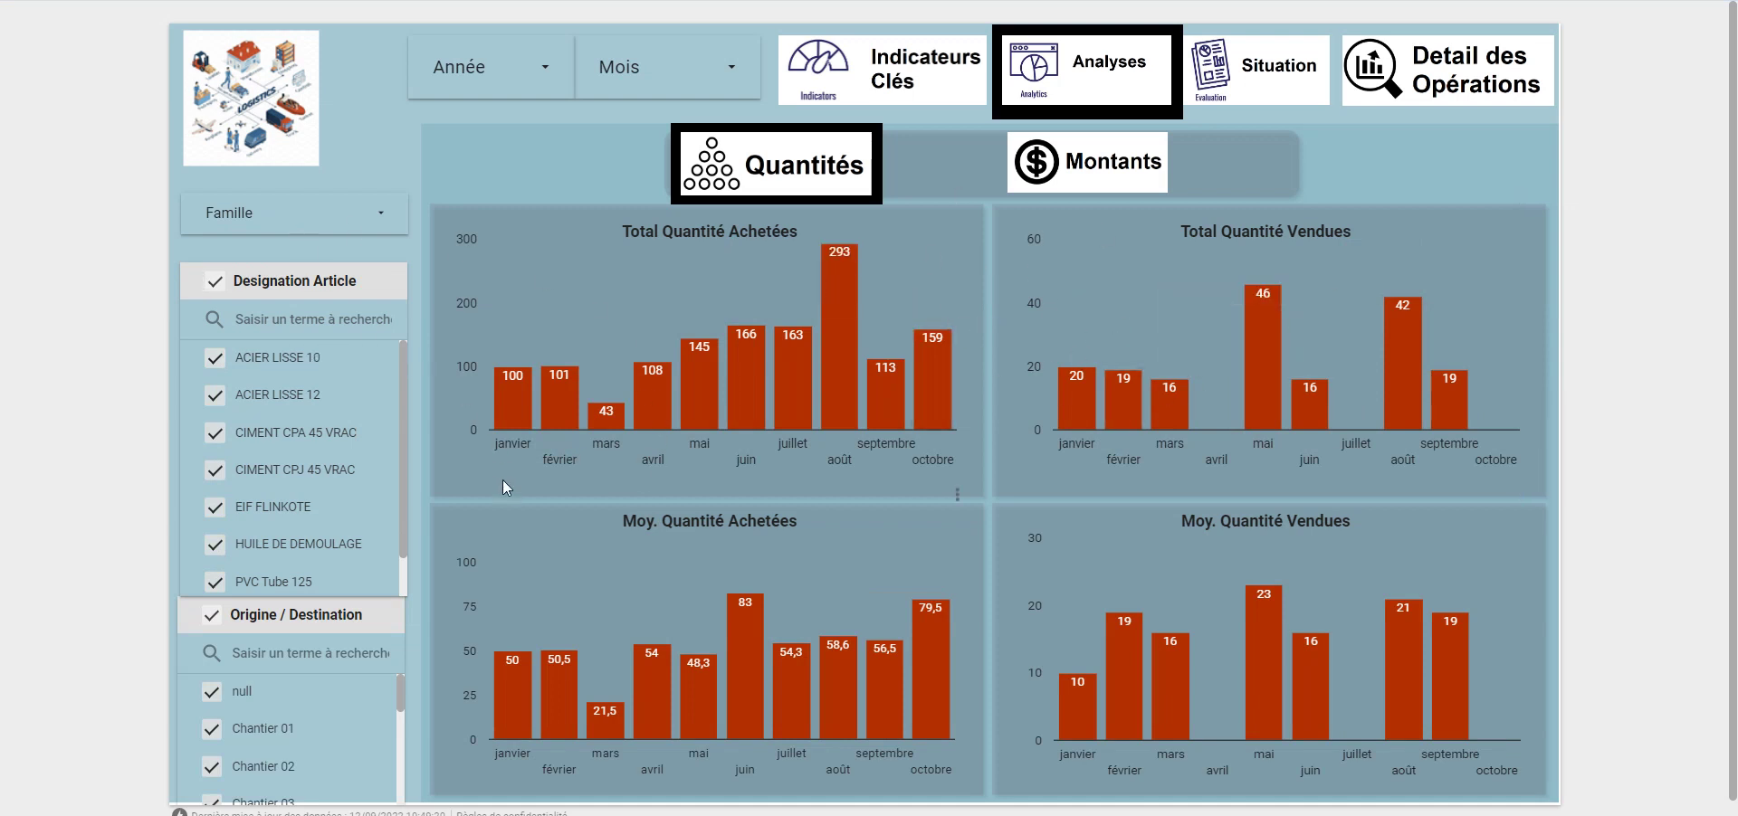
Show the Montants charts of the Analyses page and open the Situation page
left_click(826, 186)
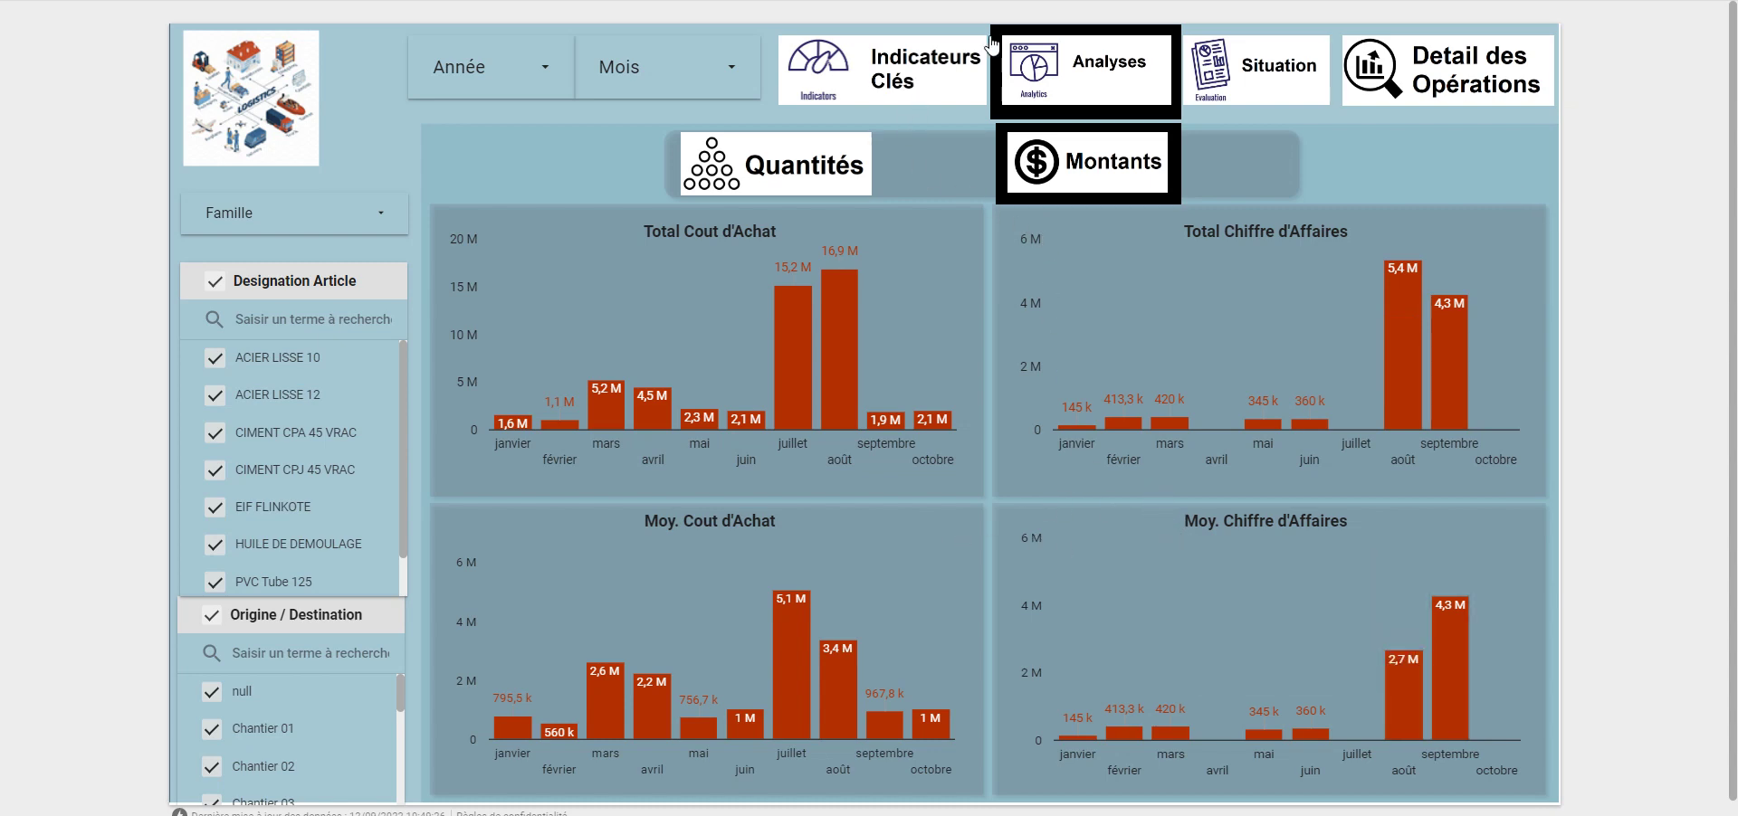
left_click(1242, 60)
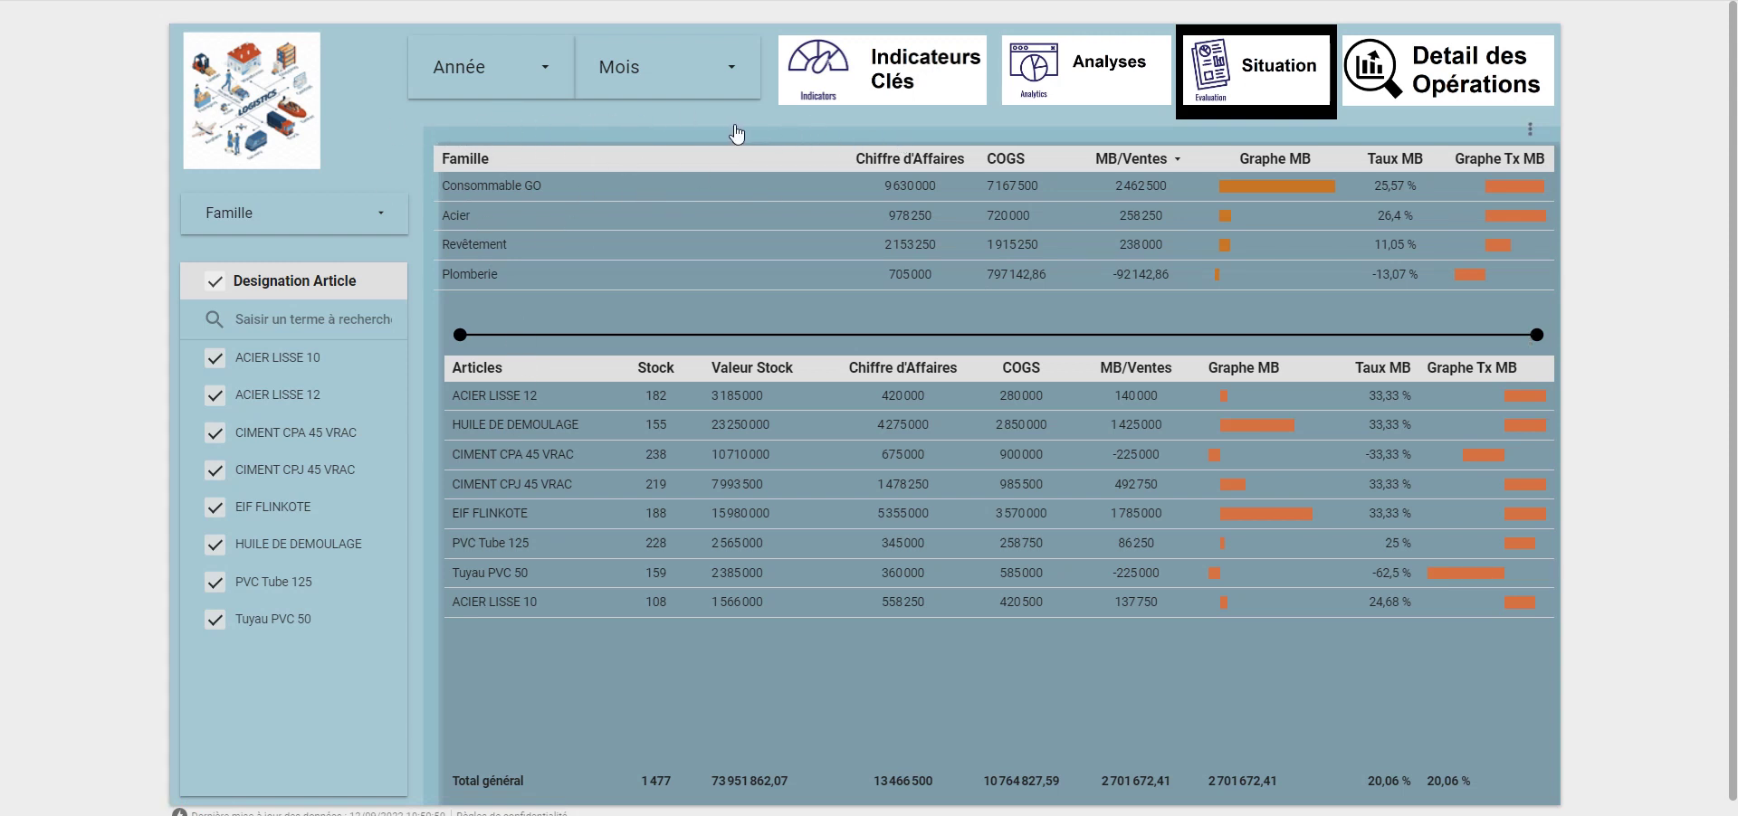
Filter the Situation page by the Consommable GO family and by the Plomberie family, clearing each selection
left_click(742, 186)
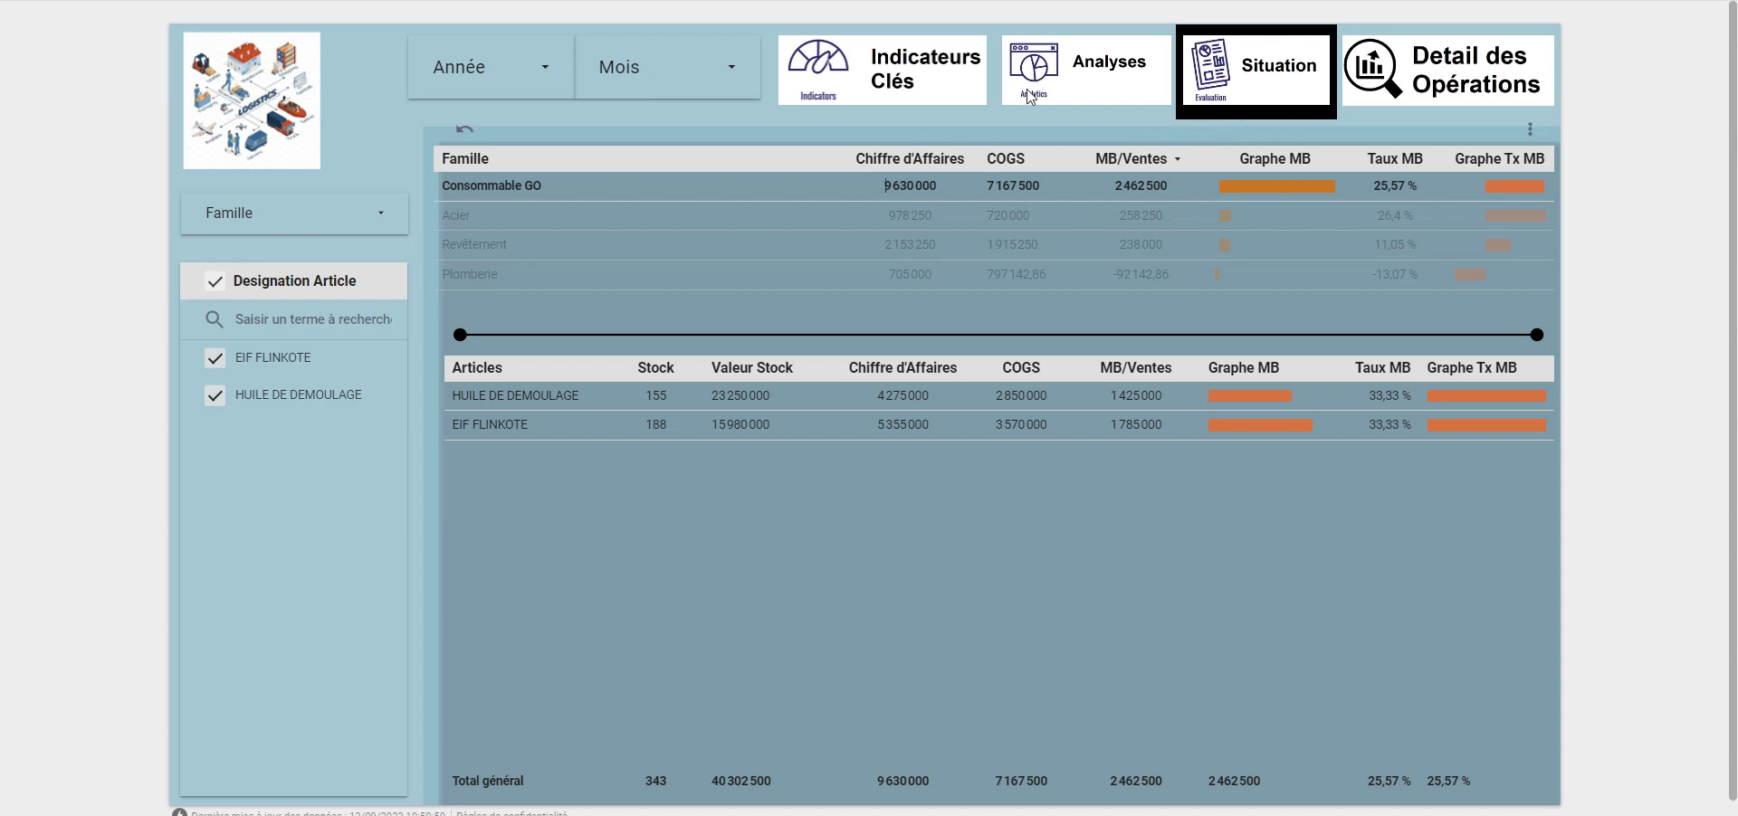
left_click(1013, 186)
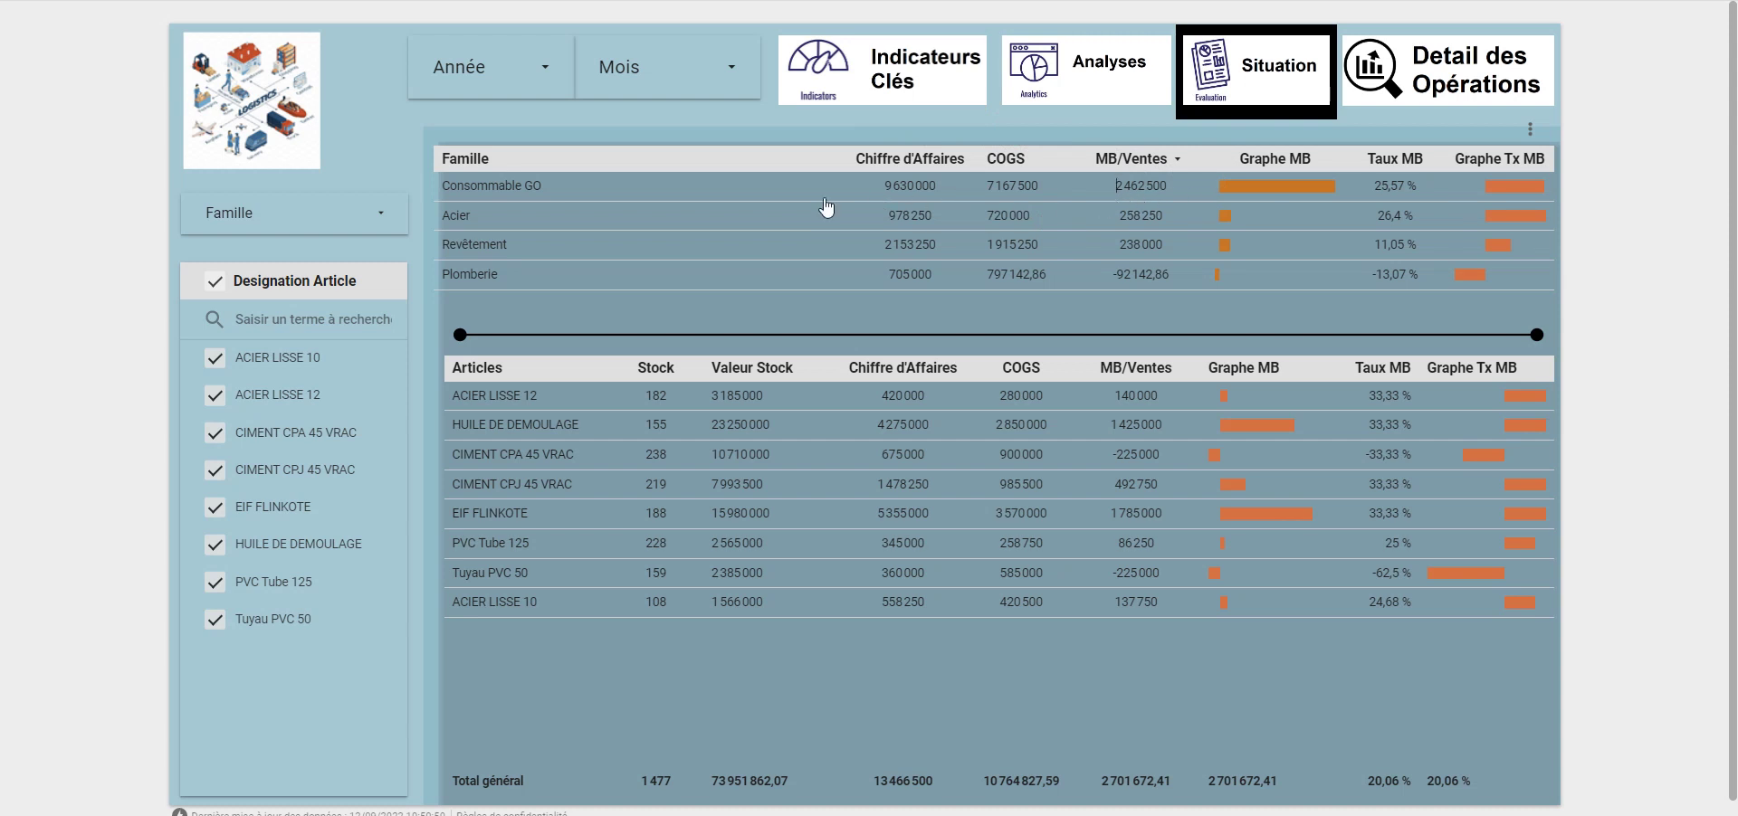
left_click(905, 274)
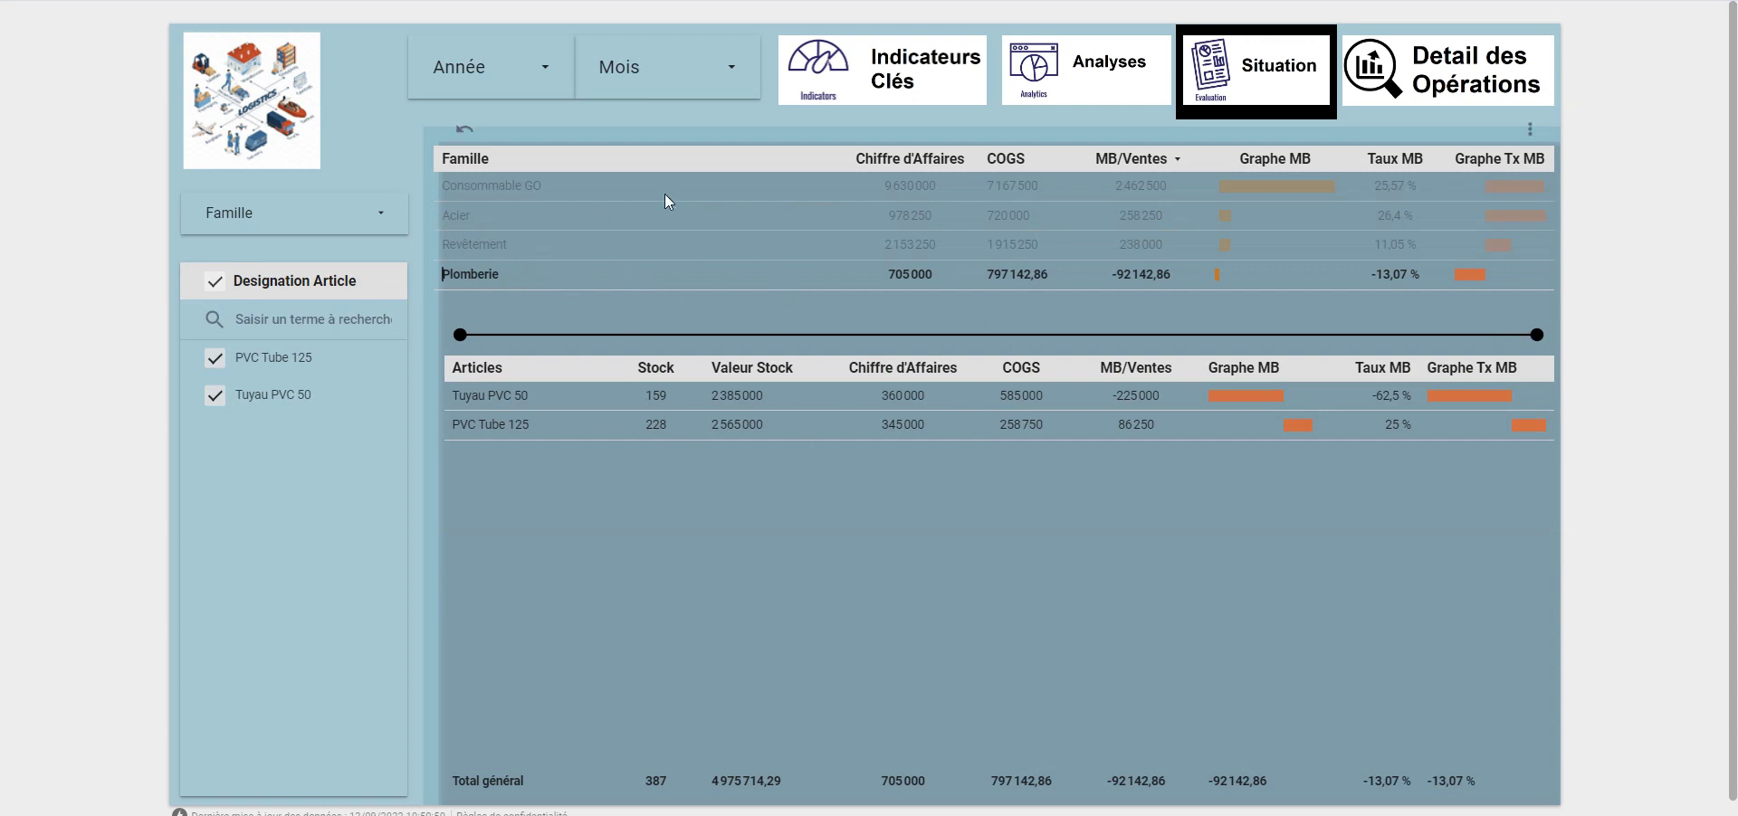
left_click(478, 275)
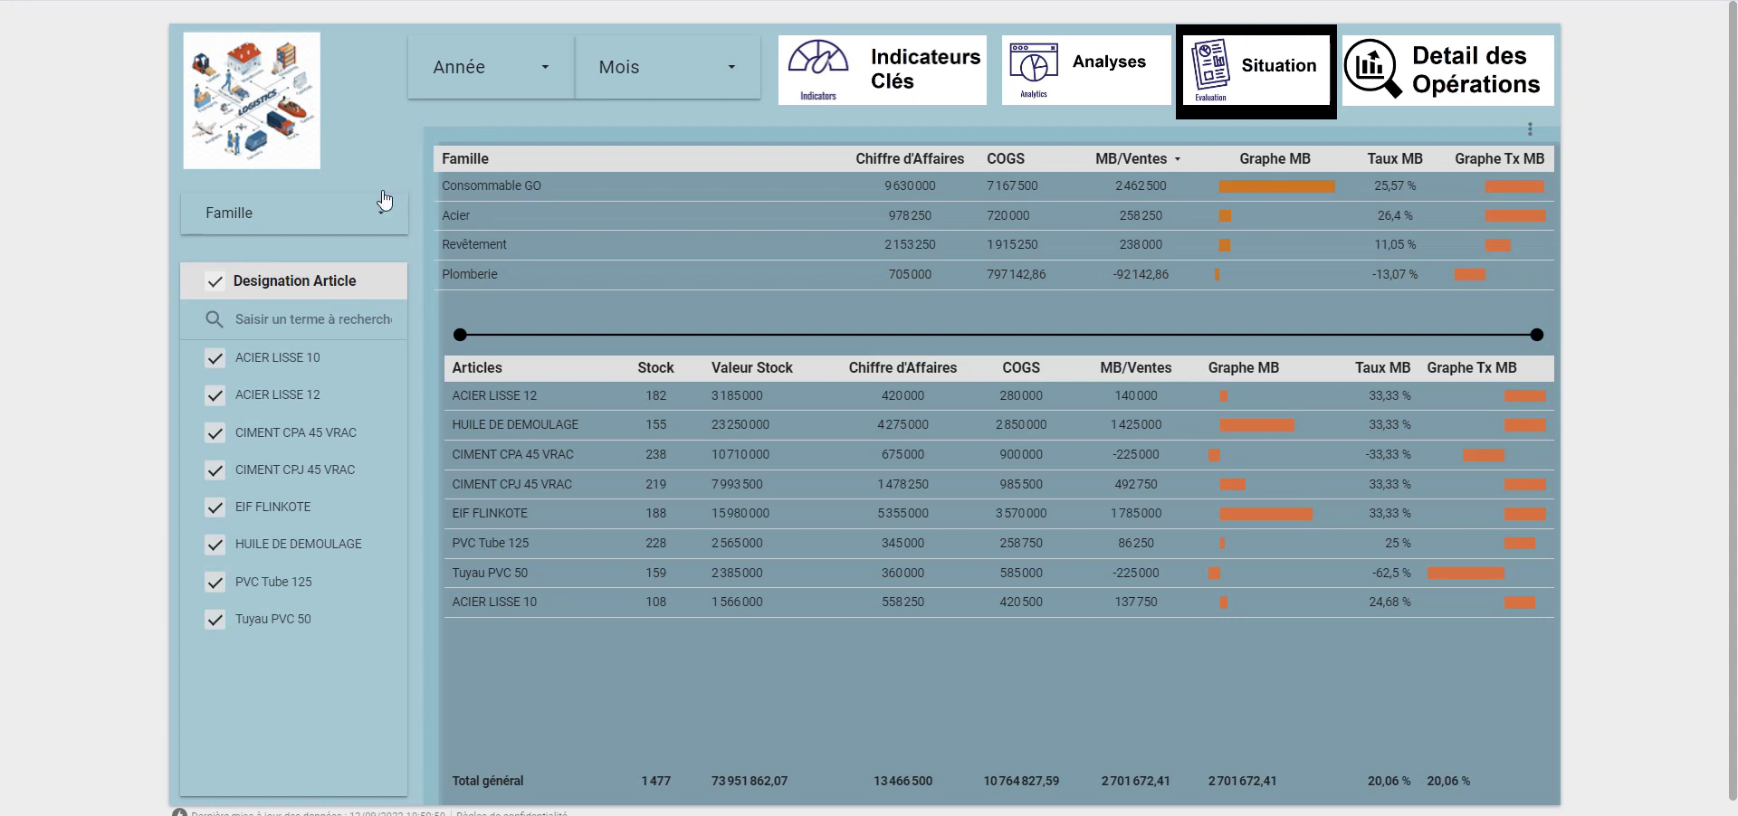
Isolate the Plomberie family and the CIMENT CPA 45 VRAC article on the Situation page, and clear the selection
left_click(439, 270)
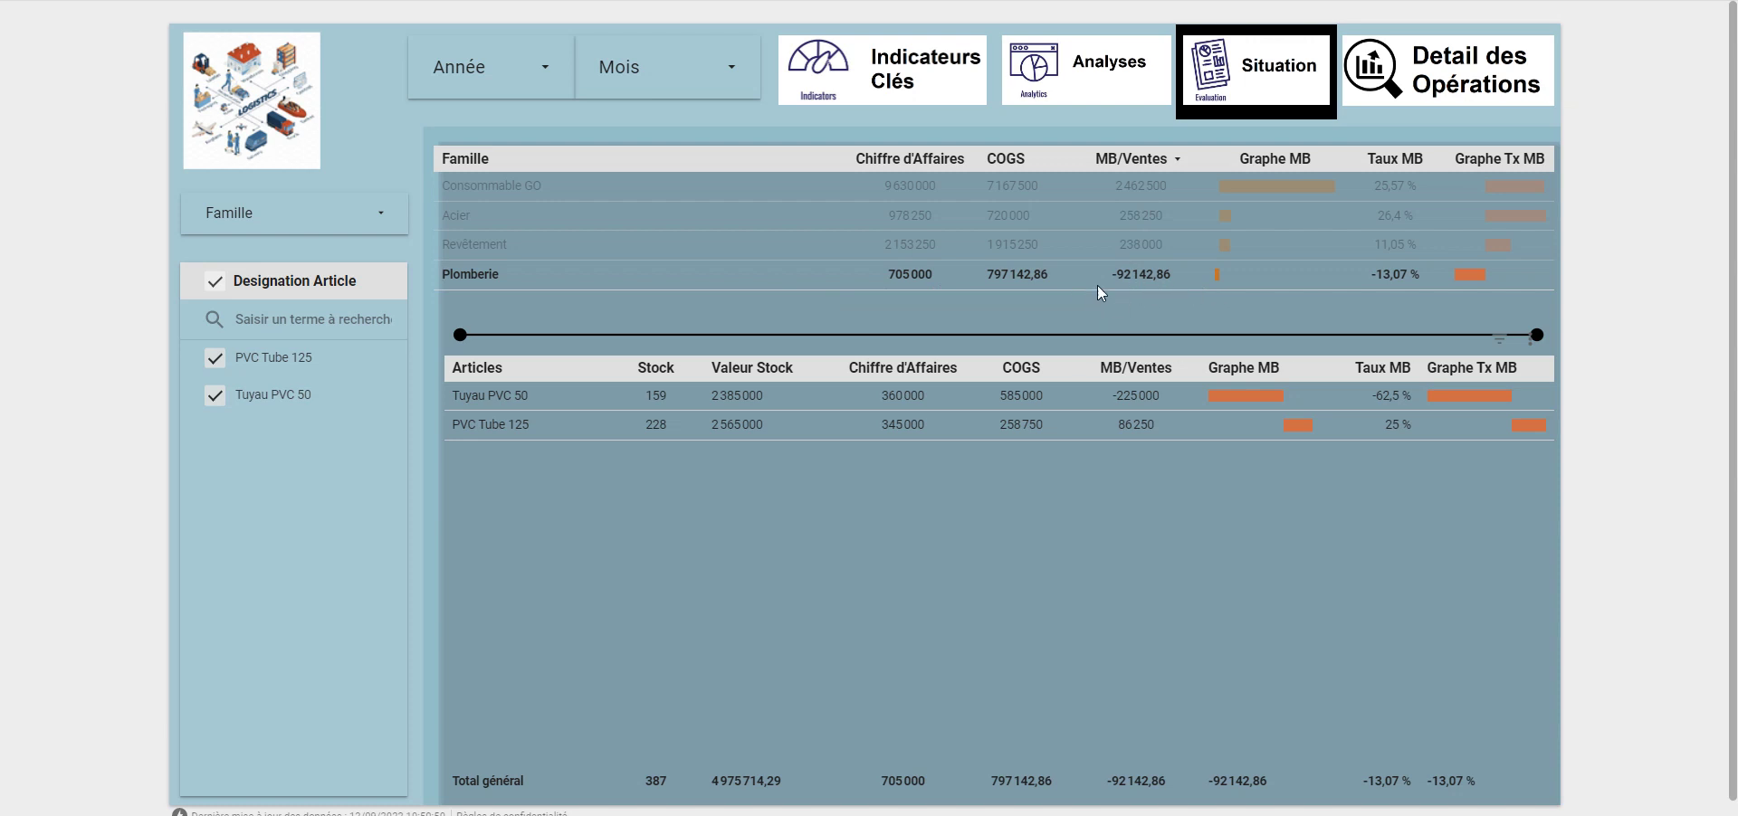
left_click(918, 204)
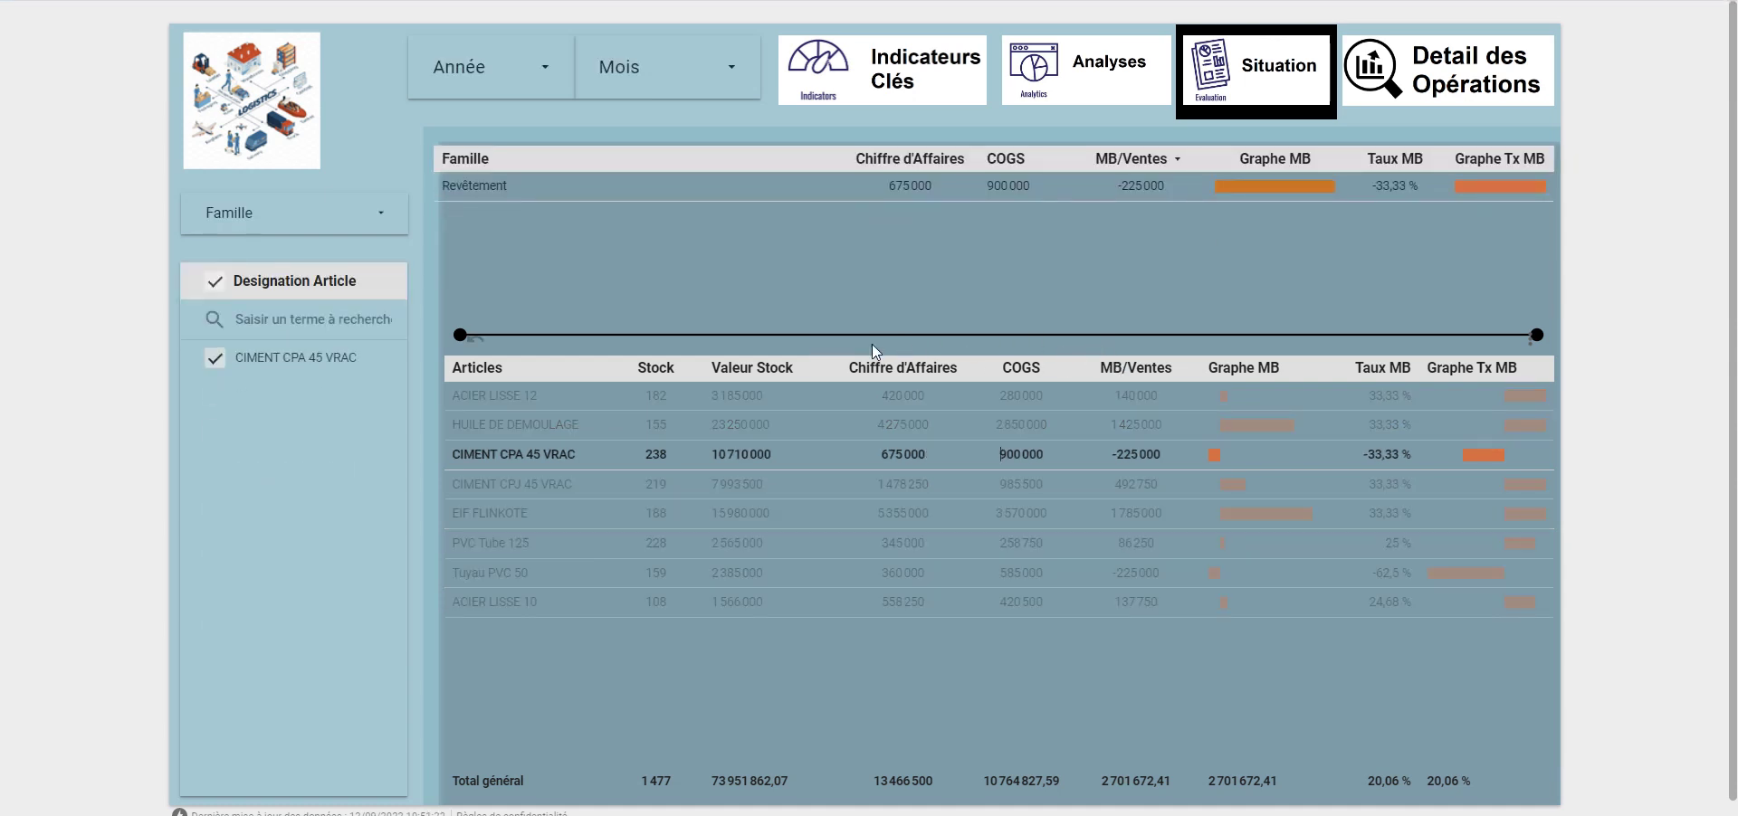
left_click(817, 346)
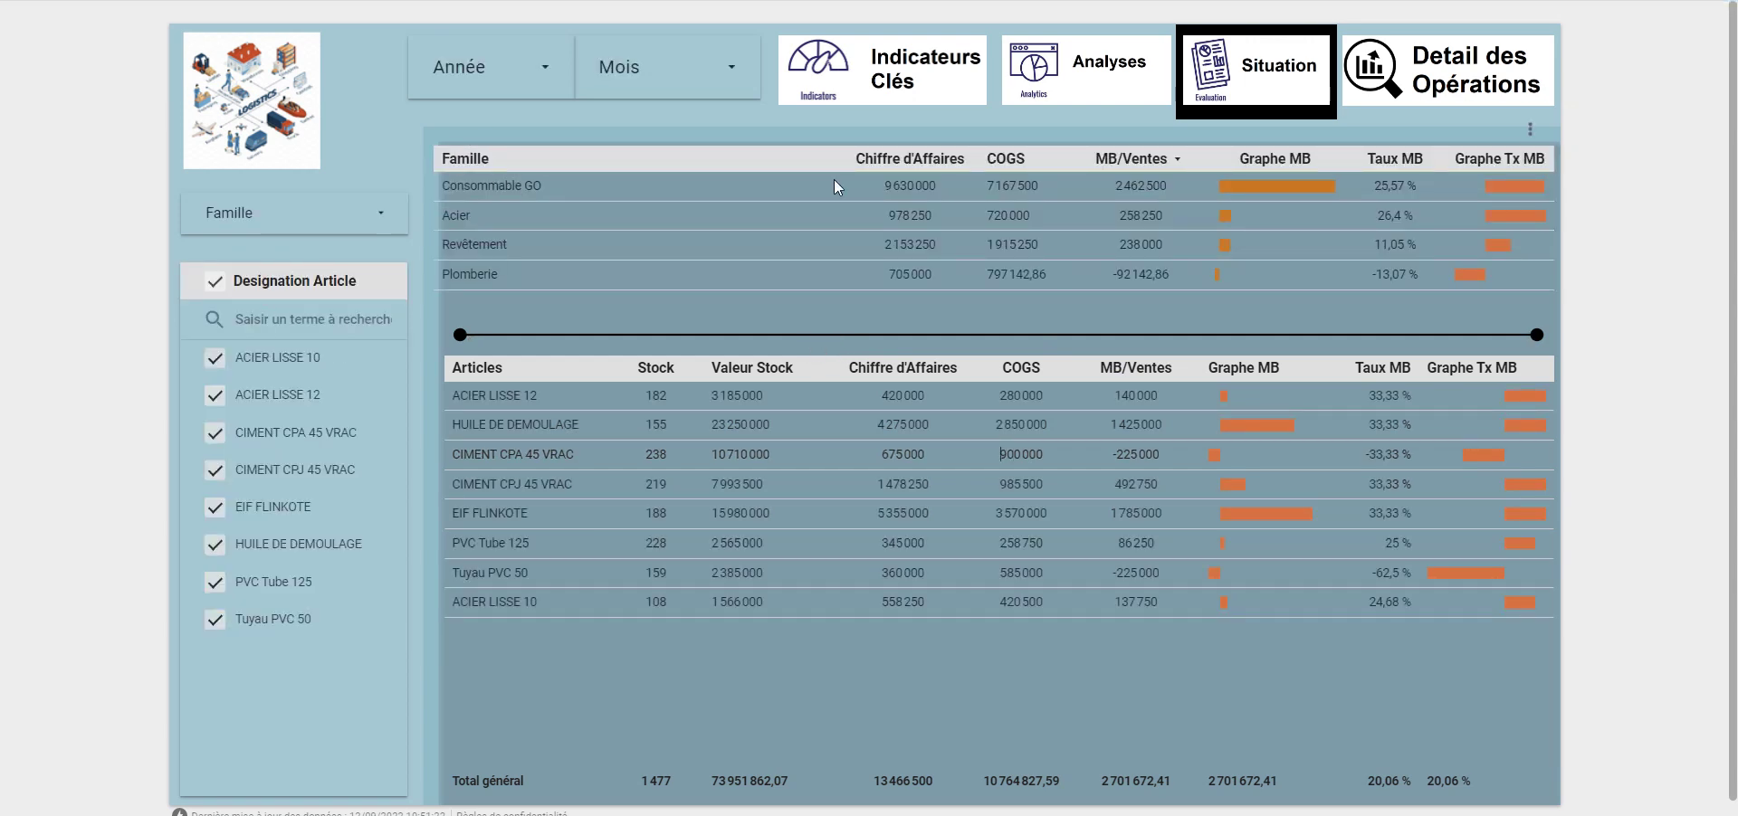
Filter the Situation page by the Revêtement family and by the Acier family, and show all families again
left_click(912, 176)
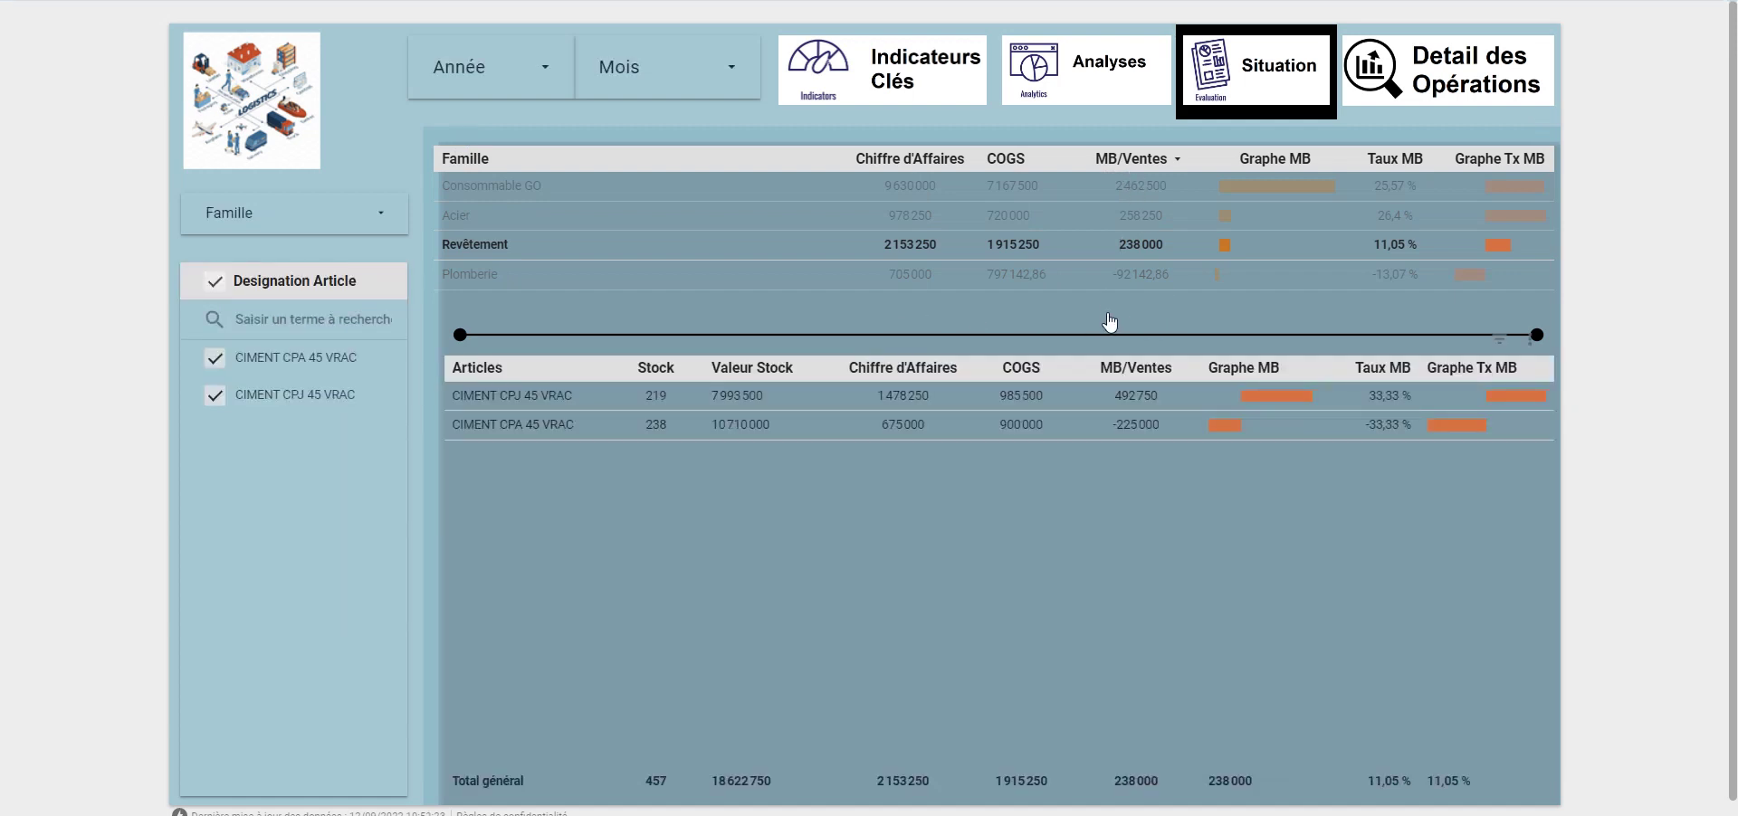
left_click(910, 177)
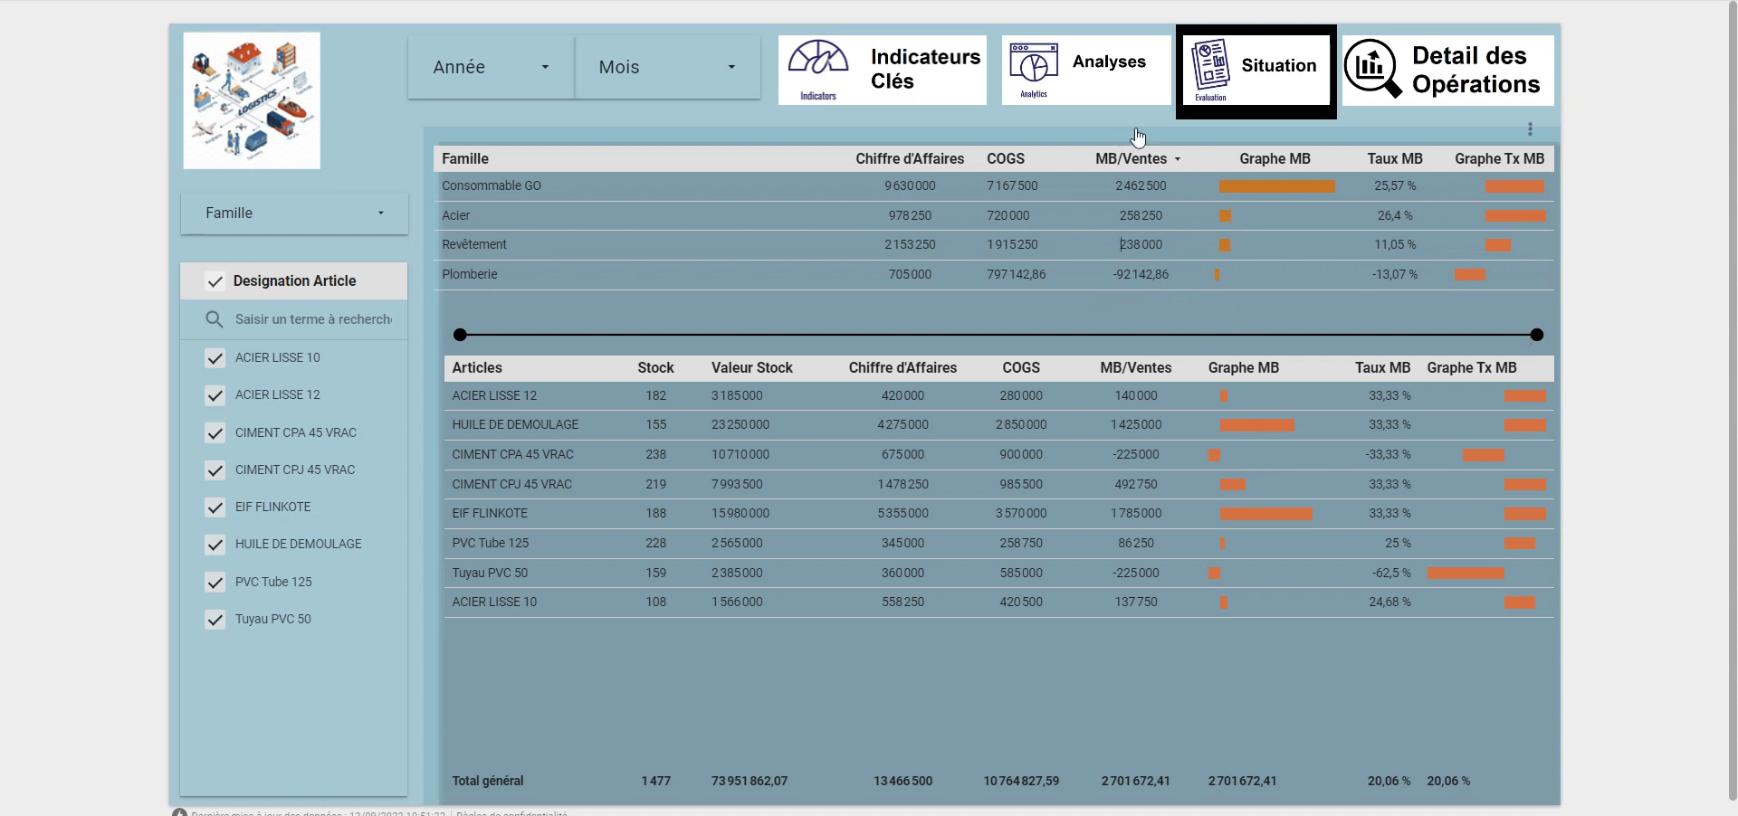
left_click(1185, 187)
left_click(1199, 216)
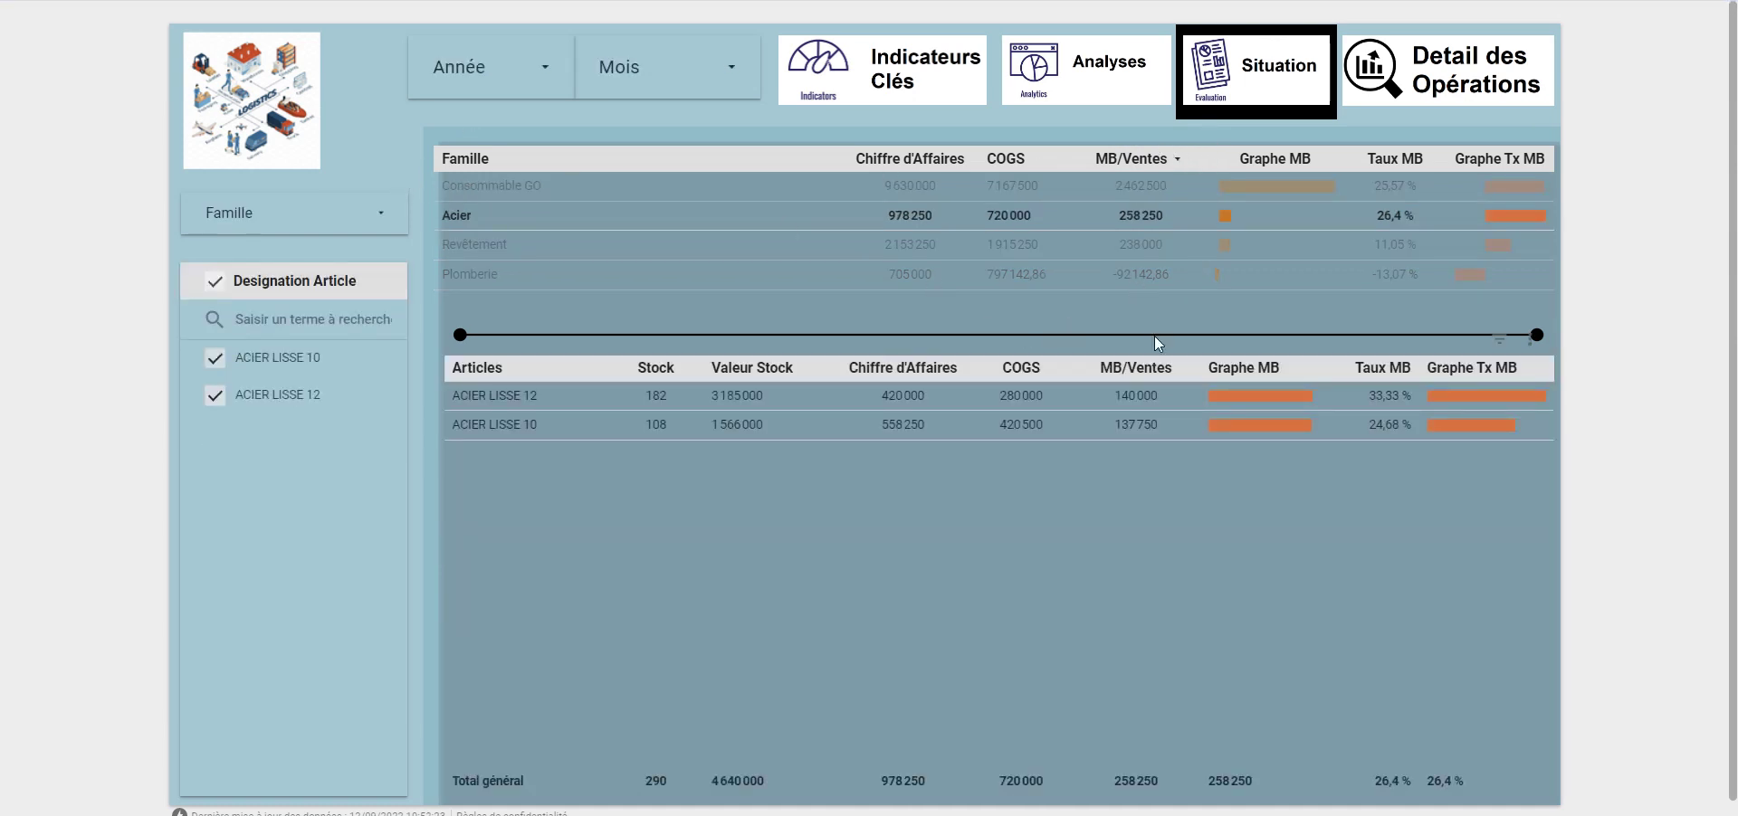
left_click(1189, 145)
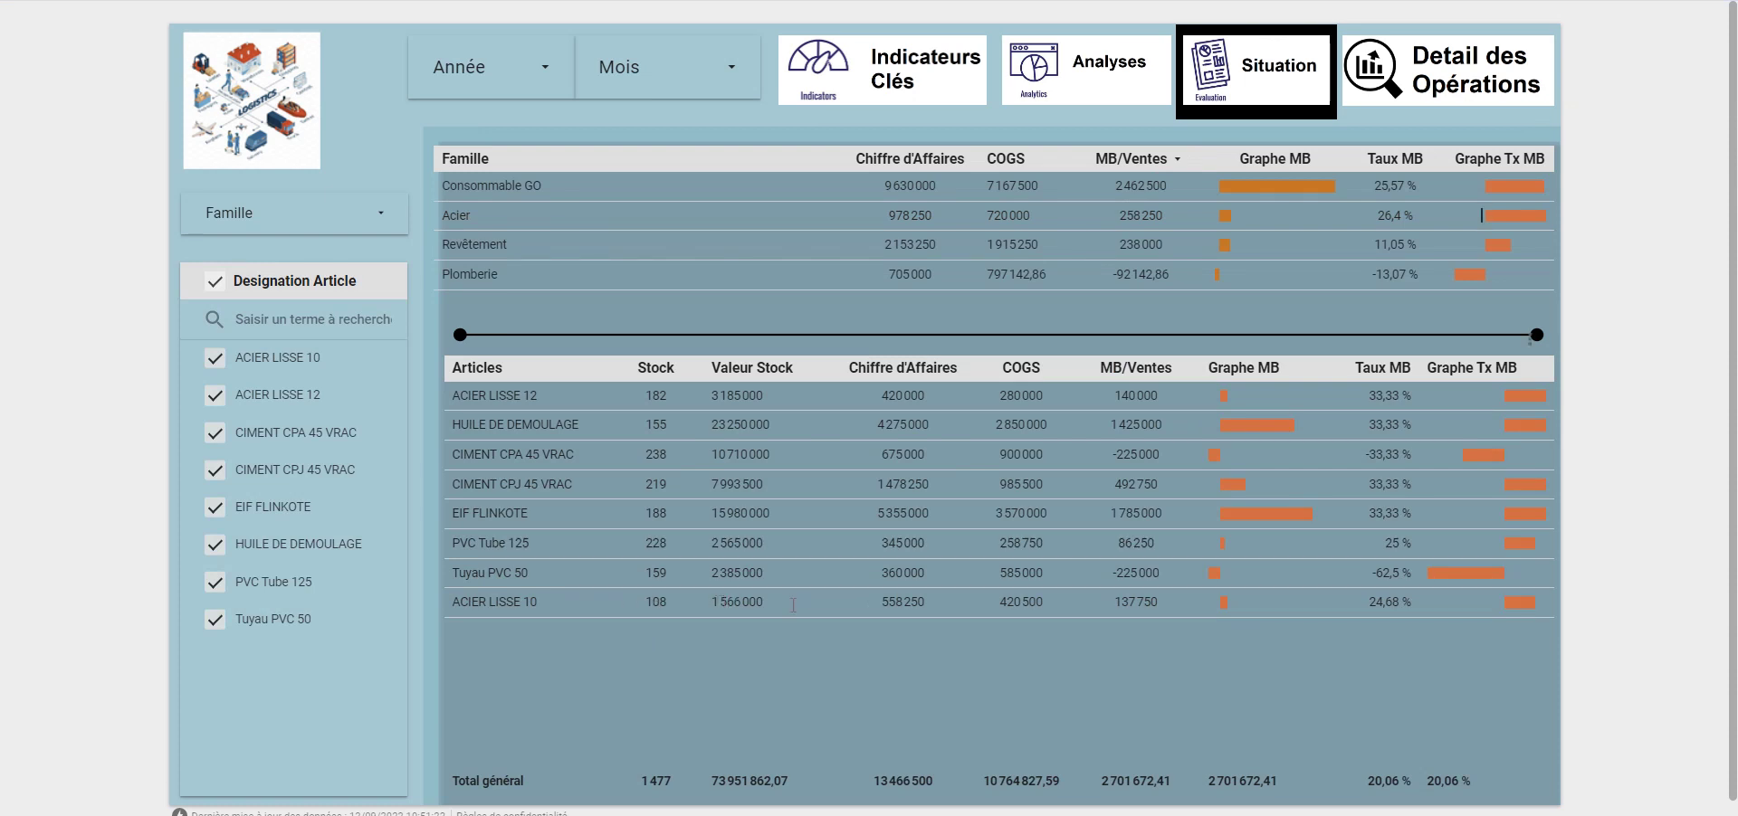
Examine the Total général row of the Articles table and highlight its overall Taux MB
key("ctrl+shift+Right")
key("ctrl+shift+Right")
key("ctrl+shift+Right")
left_click(898, 604)
key("shift+Right")
key("shift+Right")
key("shift+Right")
key("shift+Right")
key("shift+Right")
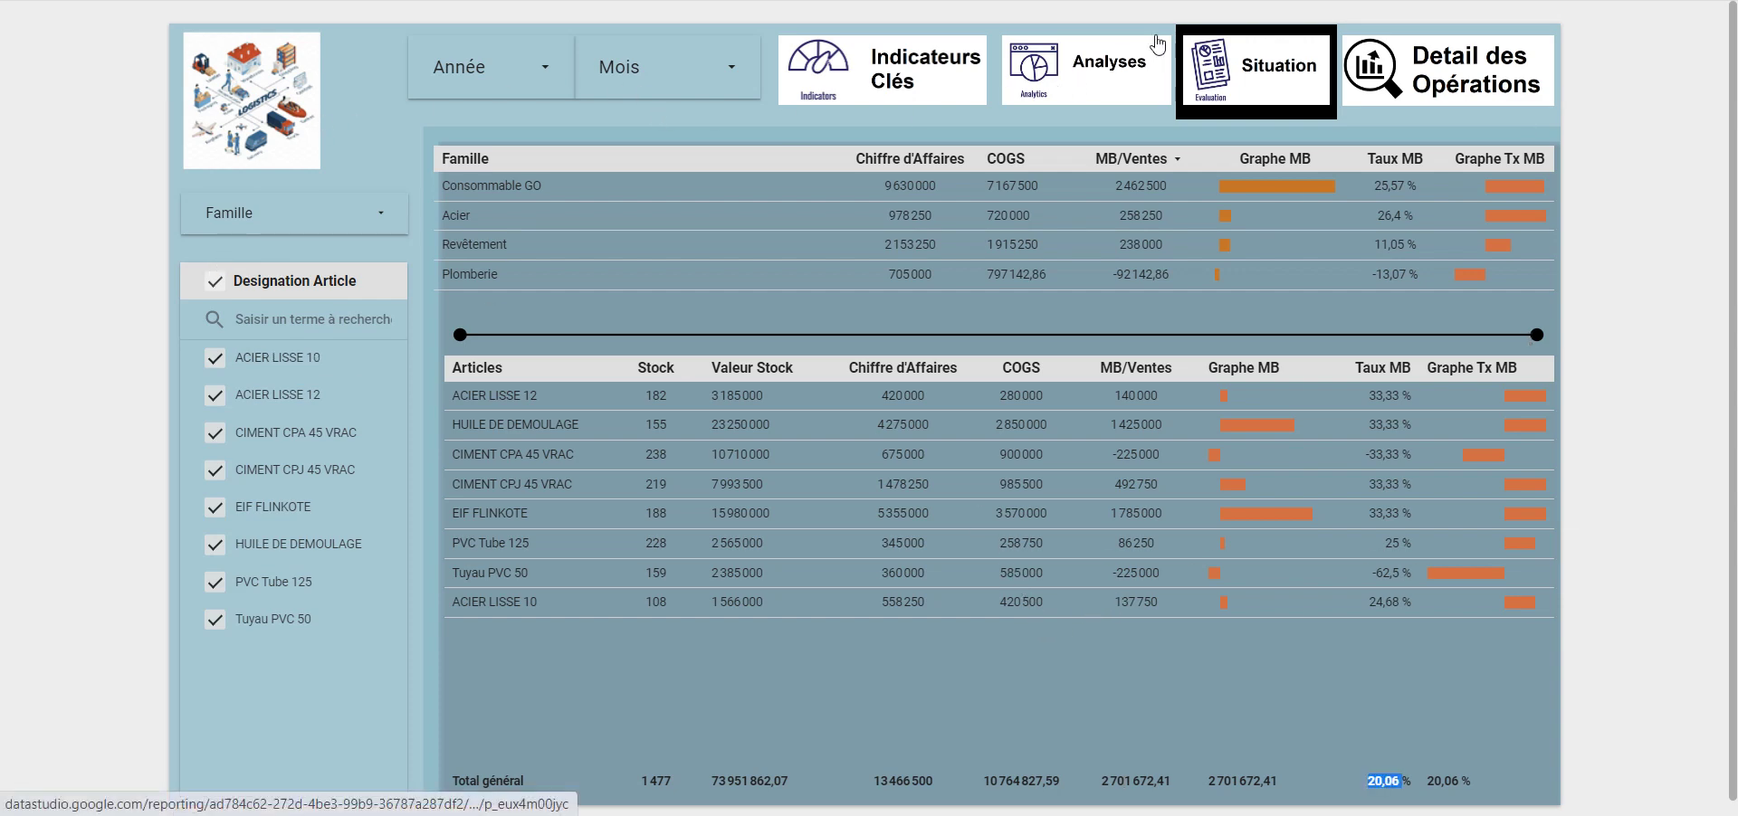
Open the Detail des Opérations page and filter the operation type by Rebus and by Entrees, restoring all types
left_click(1084, 85)
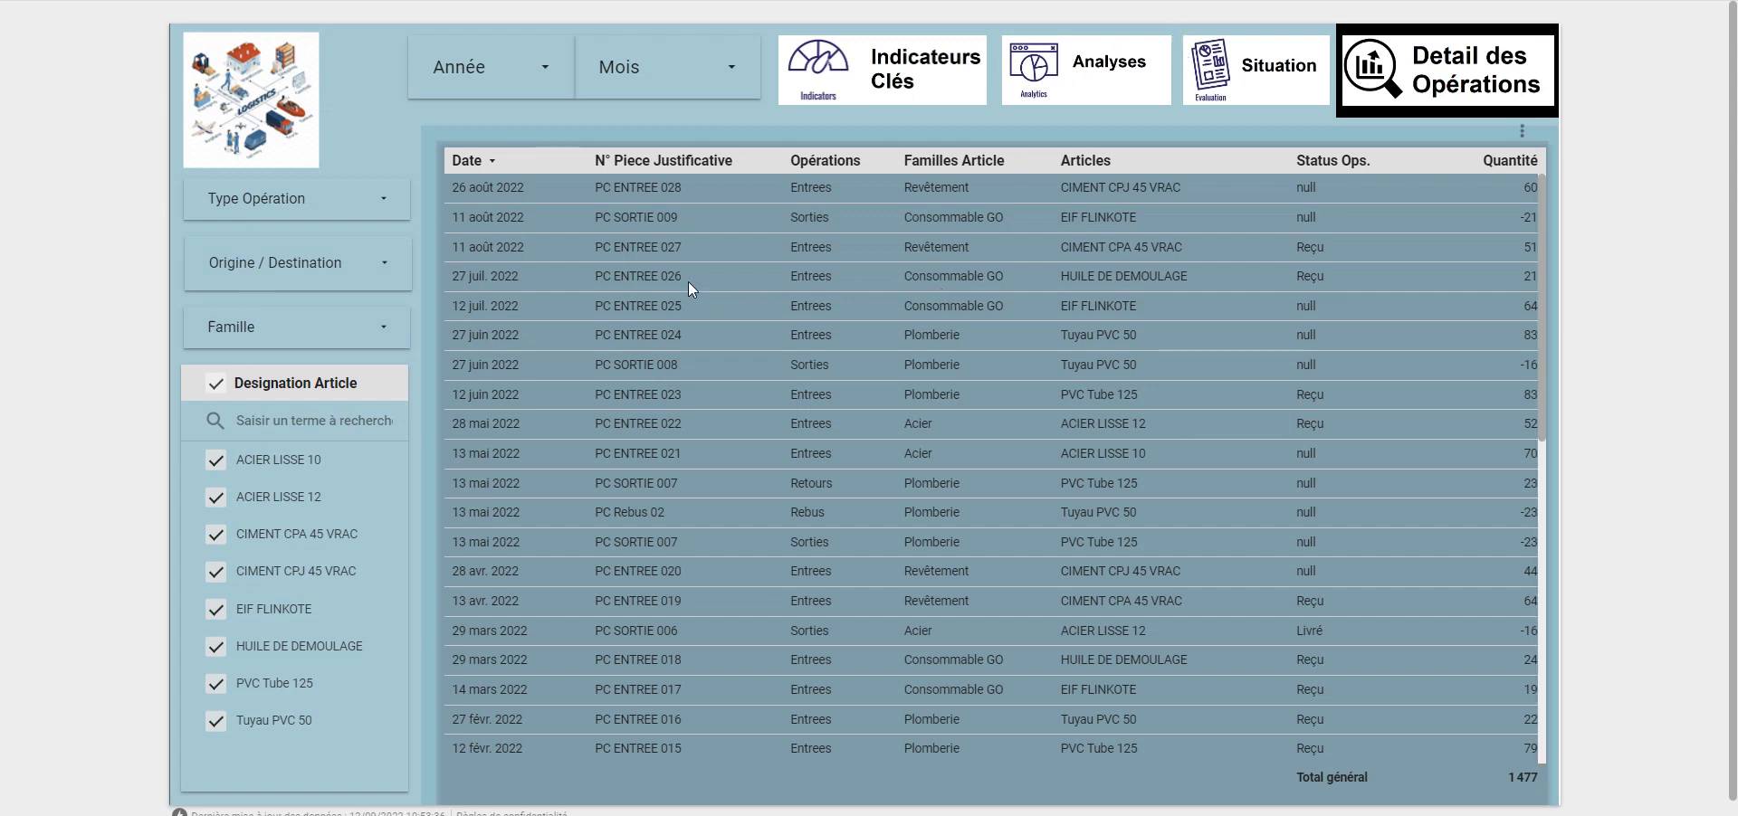
left_click(253, 207)
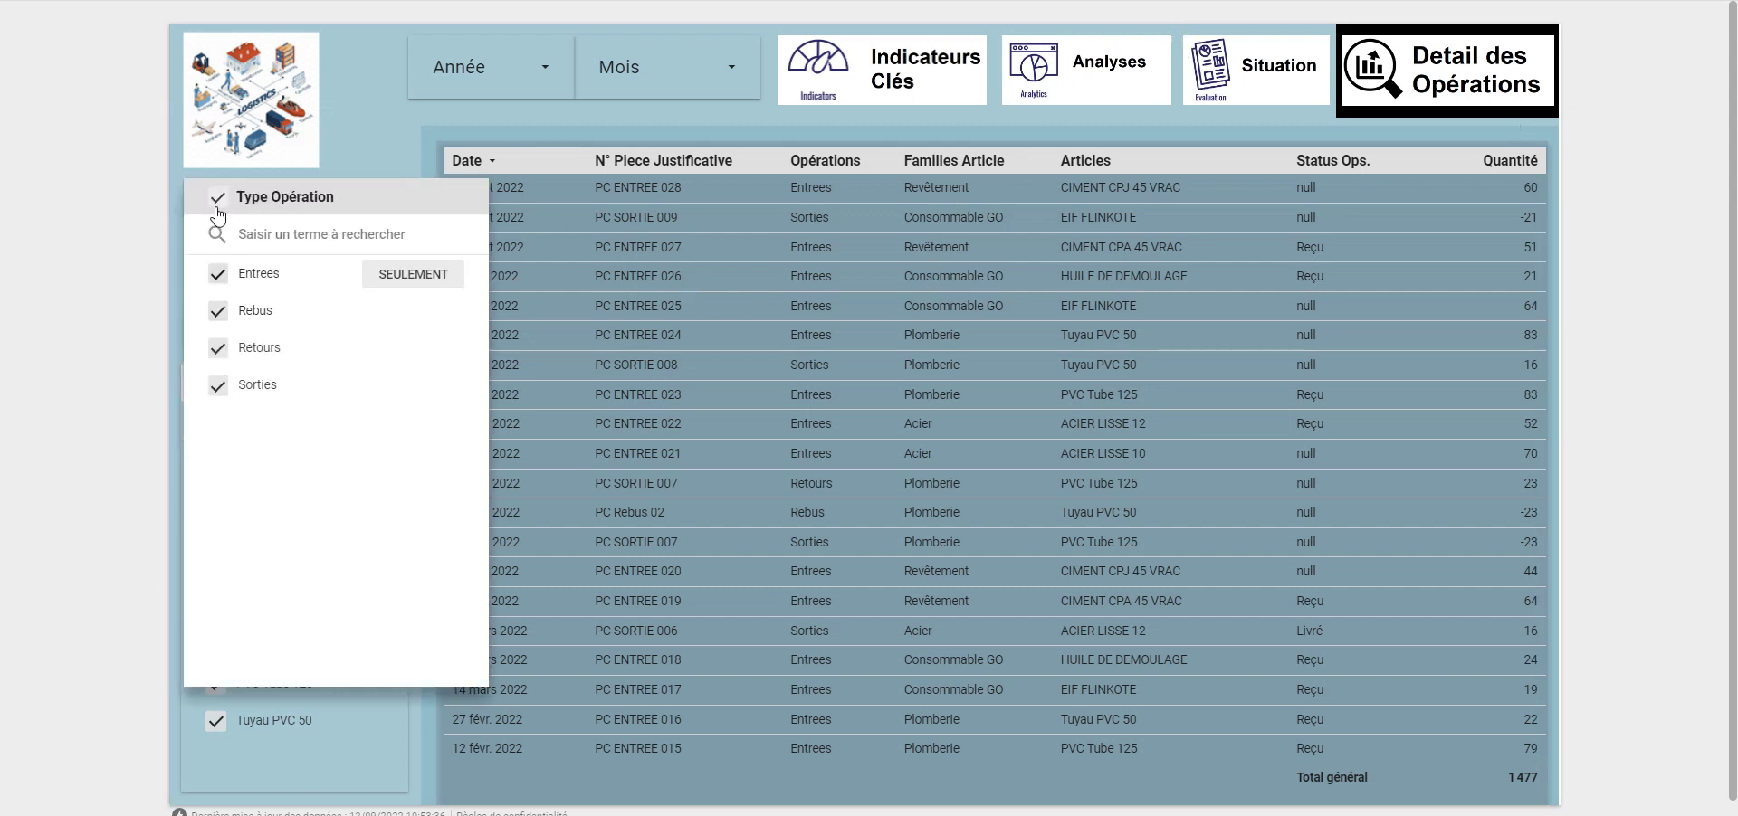
left_click(413, 310)
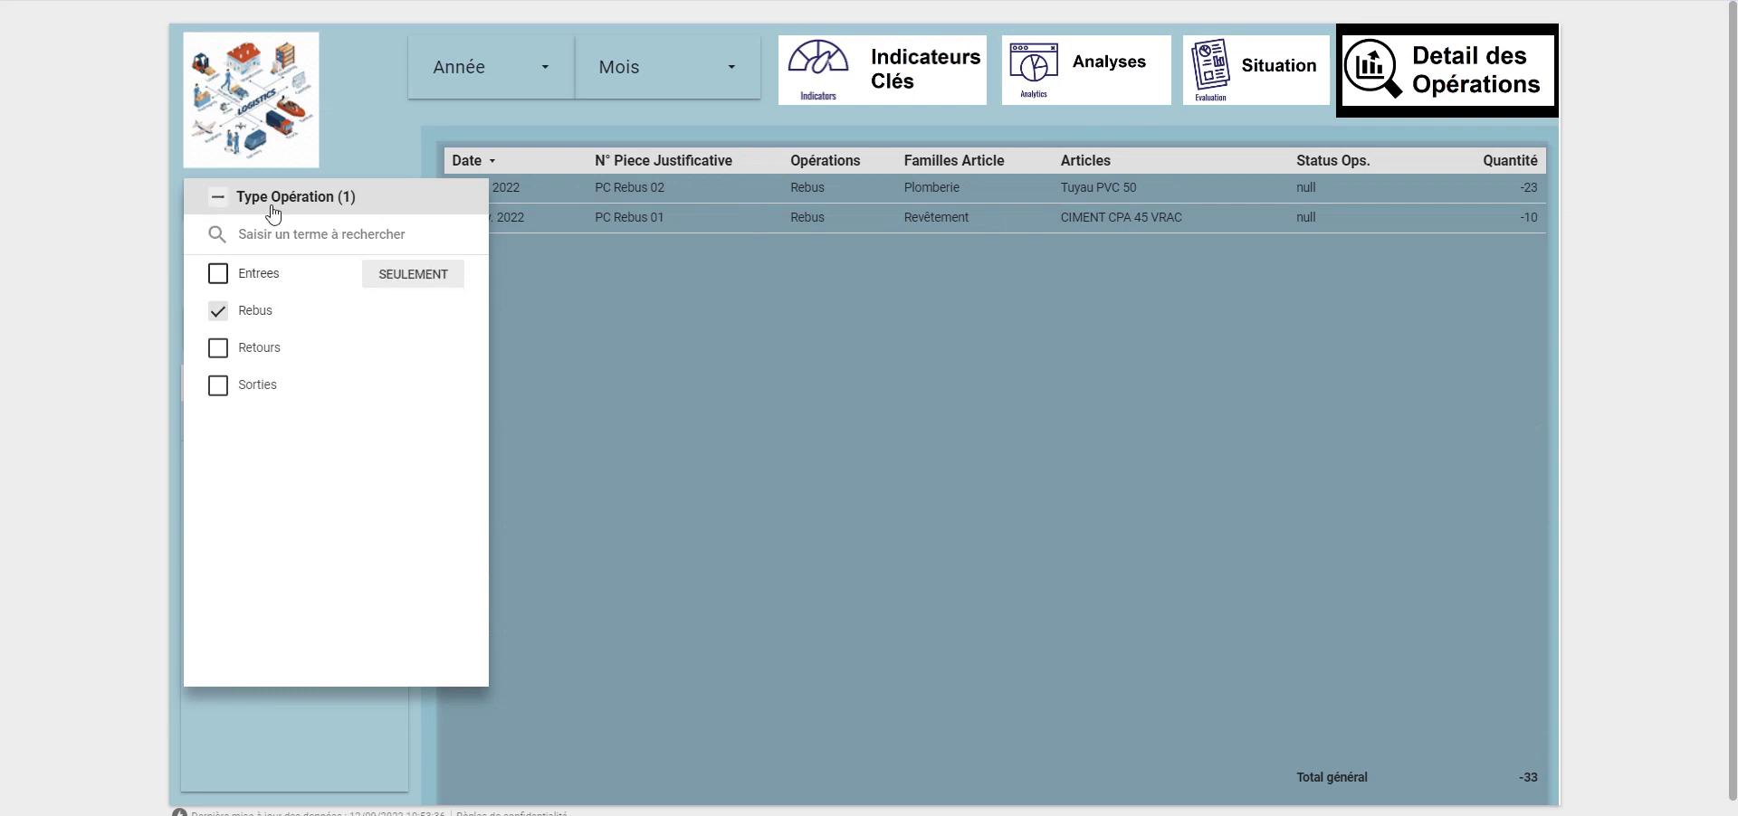
left_click(392, 274)
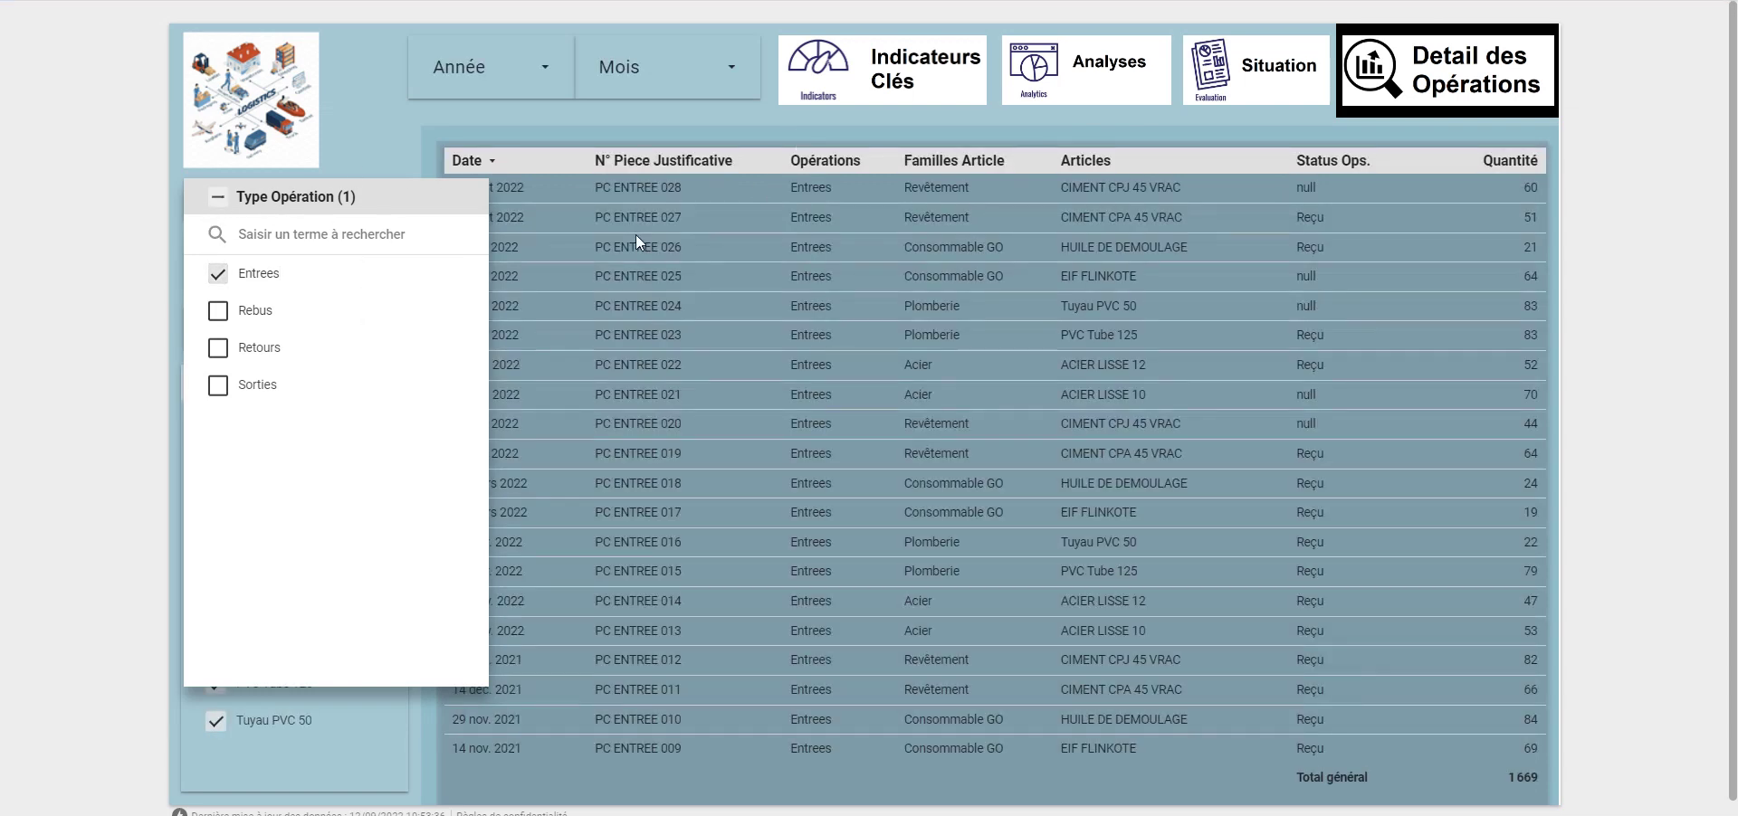
left_click(217, 196)
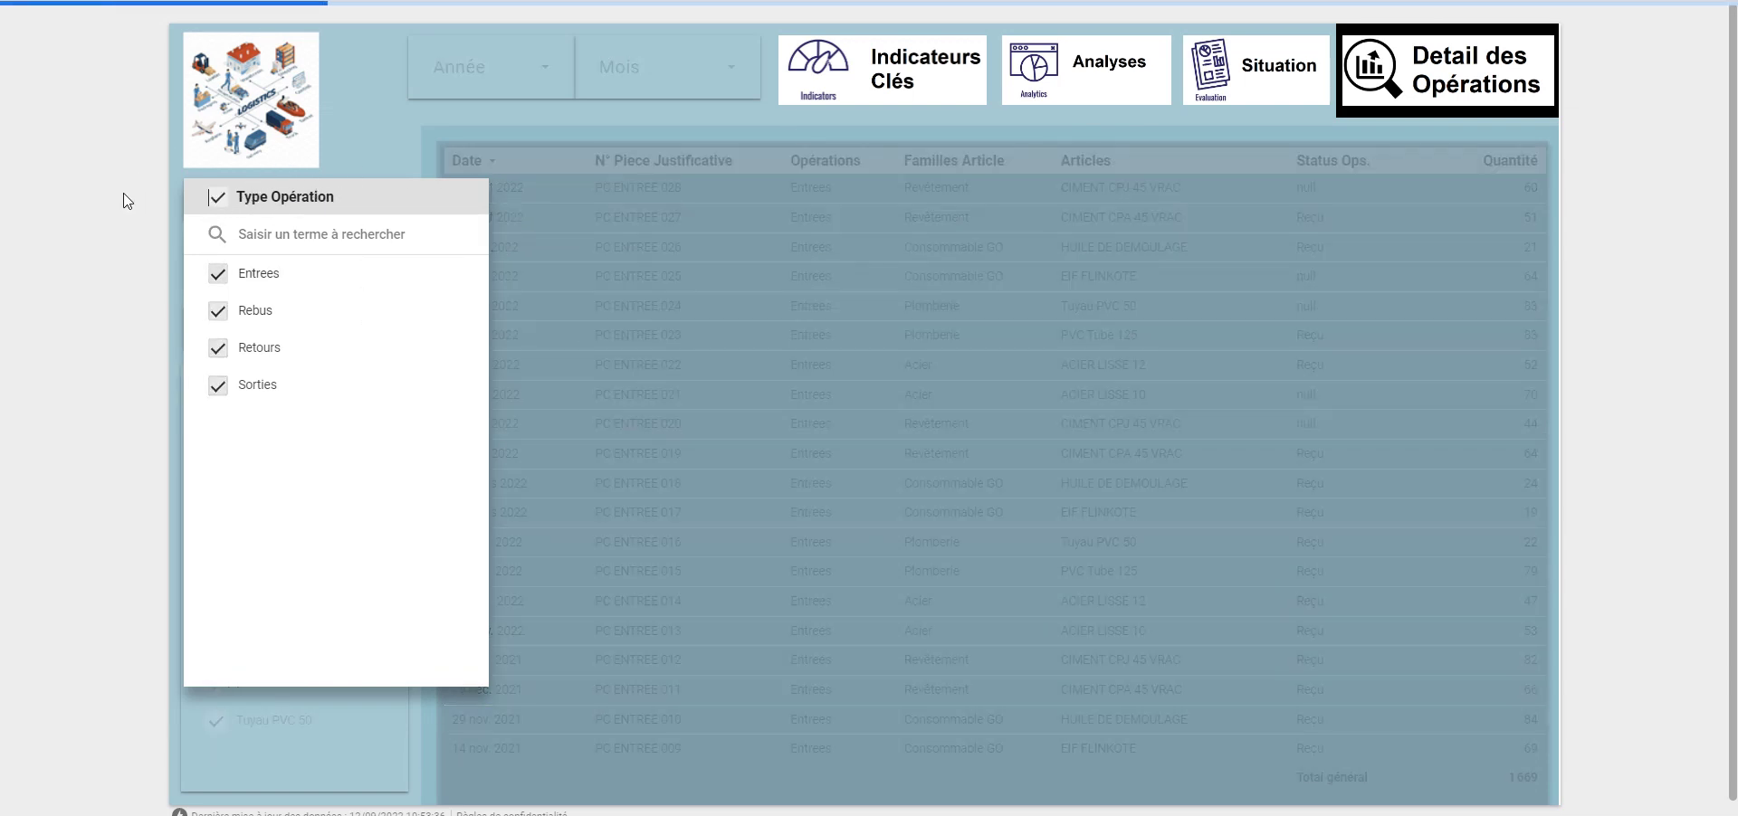
left_click(124, 194)
Filter the operations table to the Client 01 origin/destination only
left_click(272, 262)
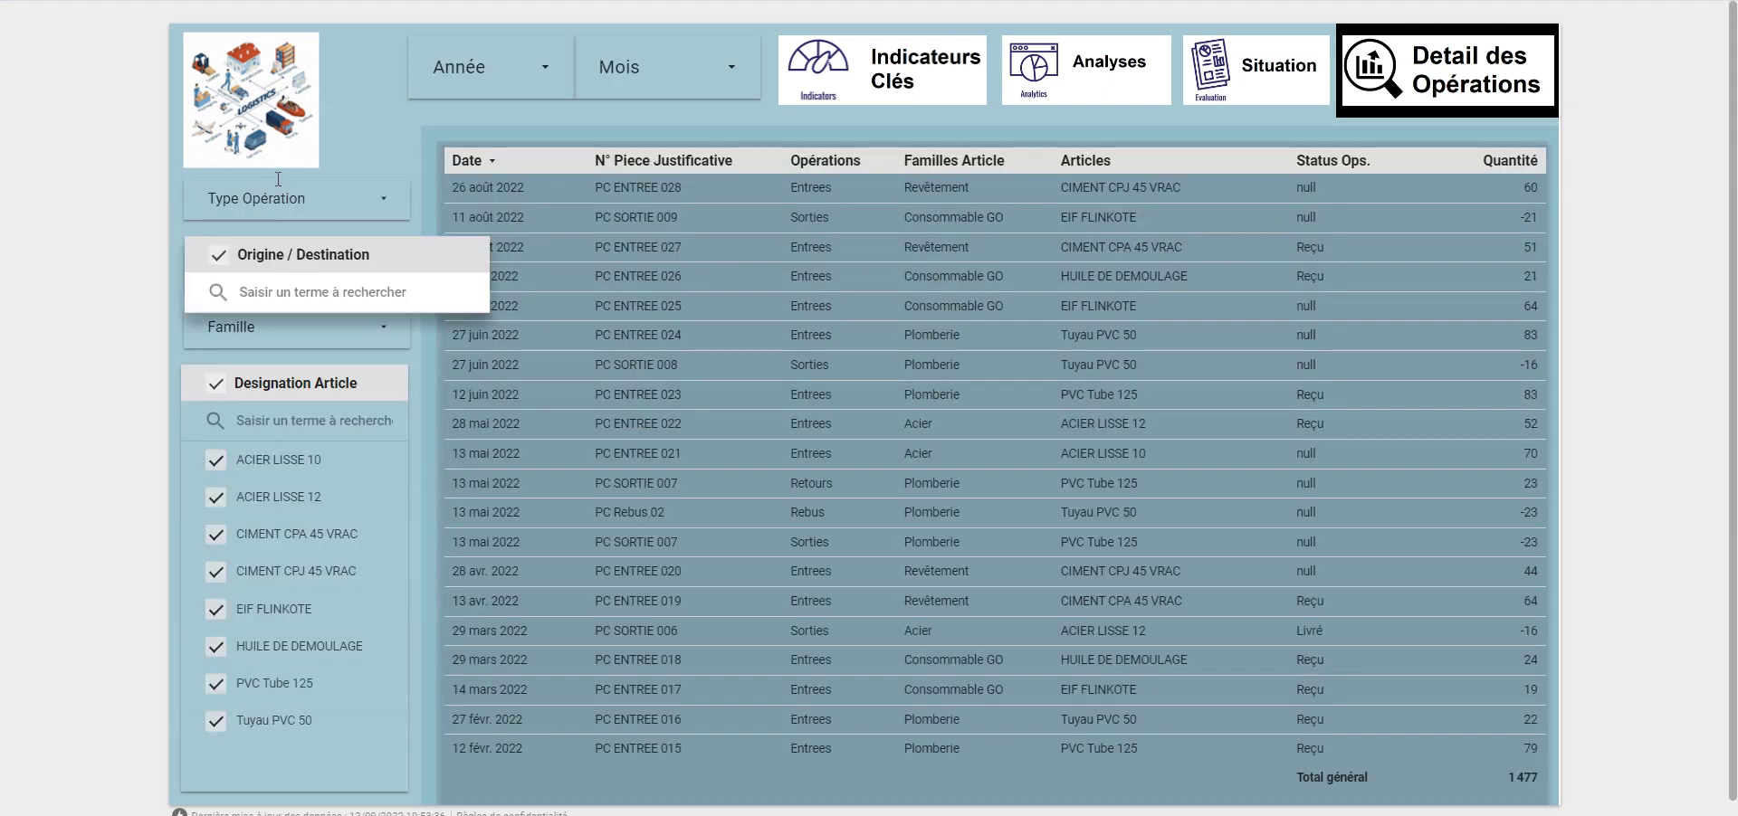
scroll(240, 396, "down", 1)
key("Down")
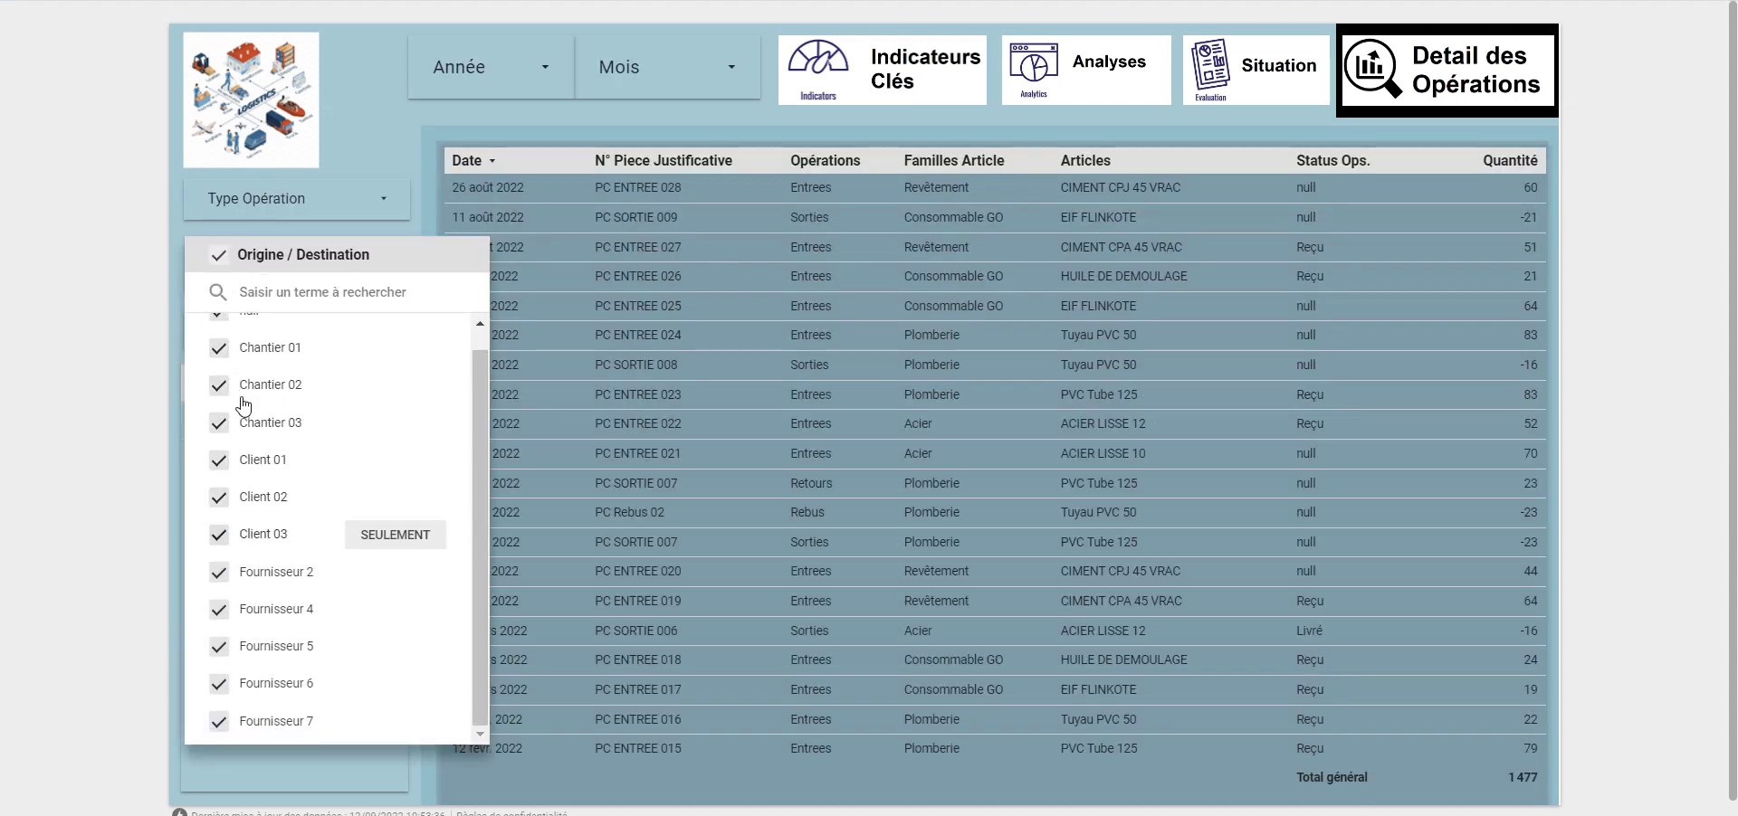
key("Up")
key("Up")
key("Return")
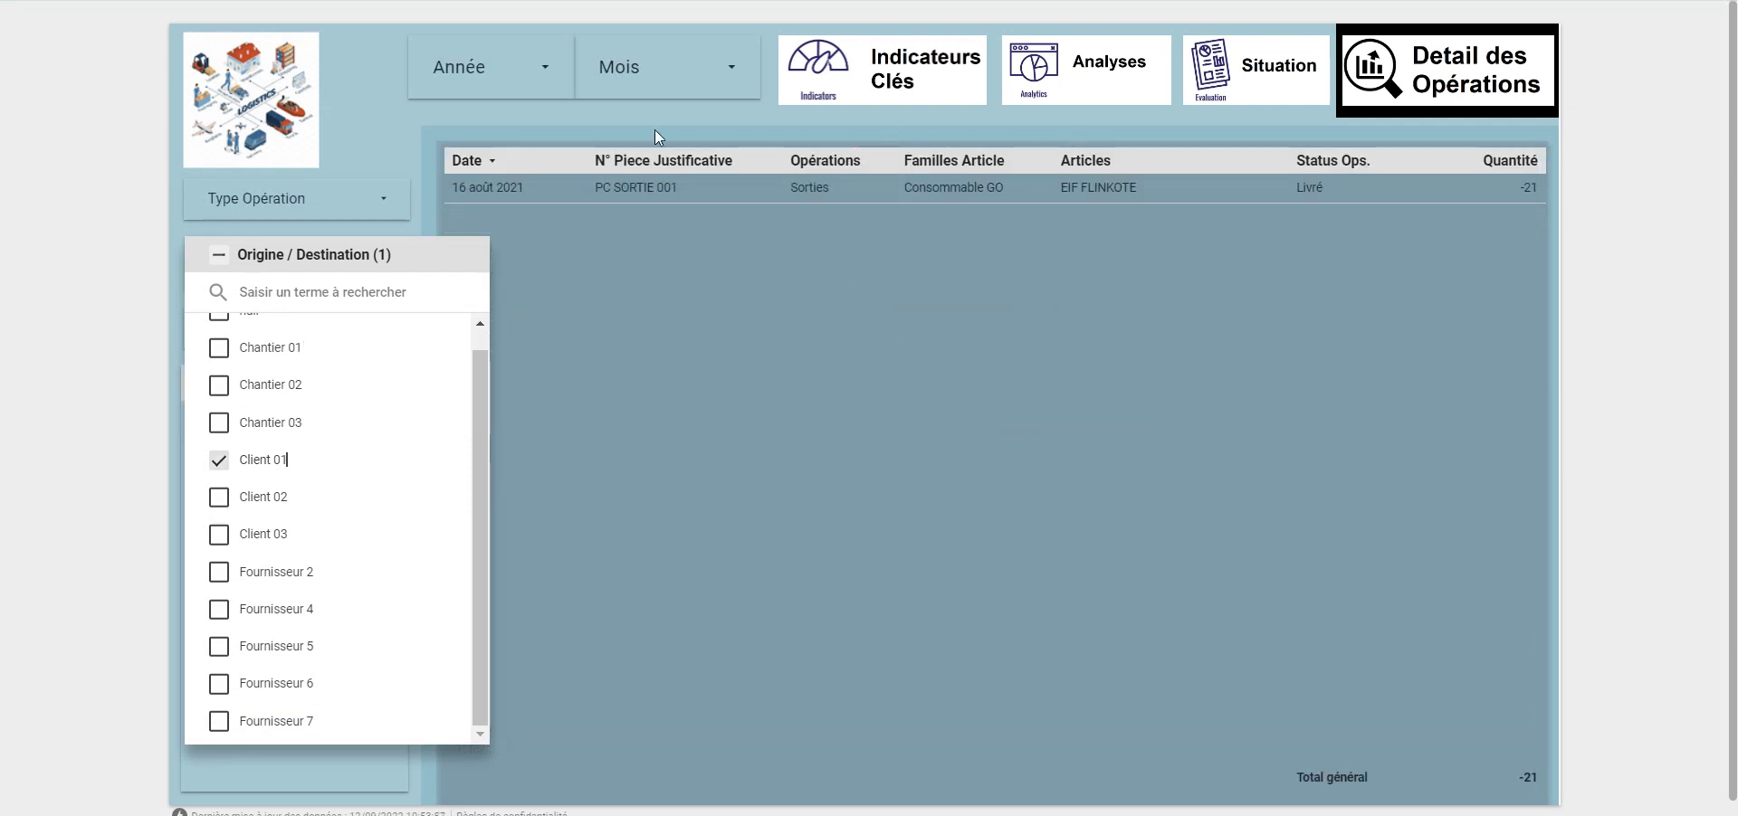
Switch the Origine / Destination filter to Client 02 only, and restore all origins and destinations
key("Up")
key("Down")
key("Down")
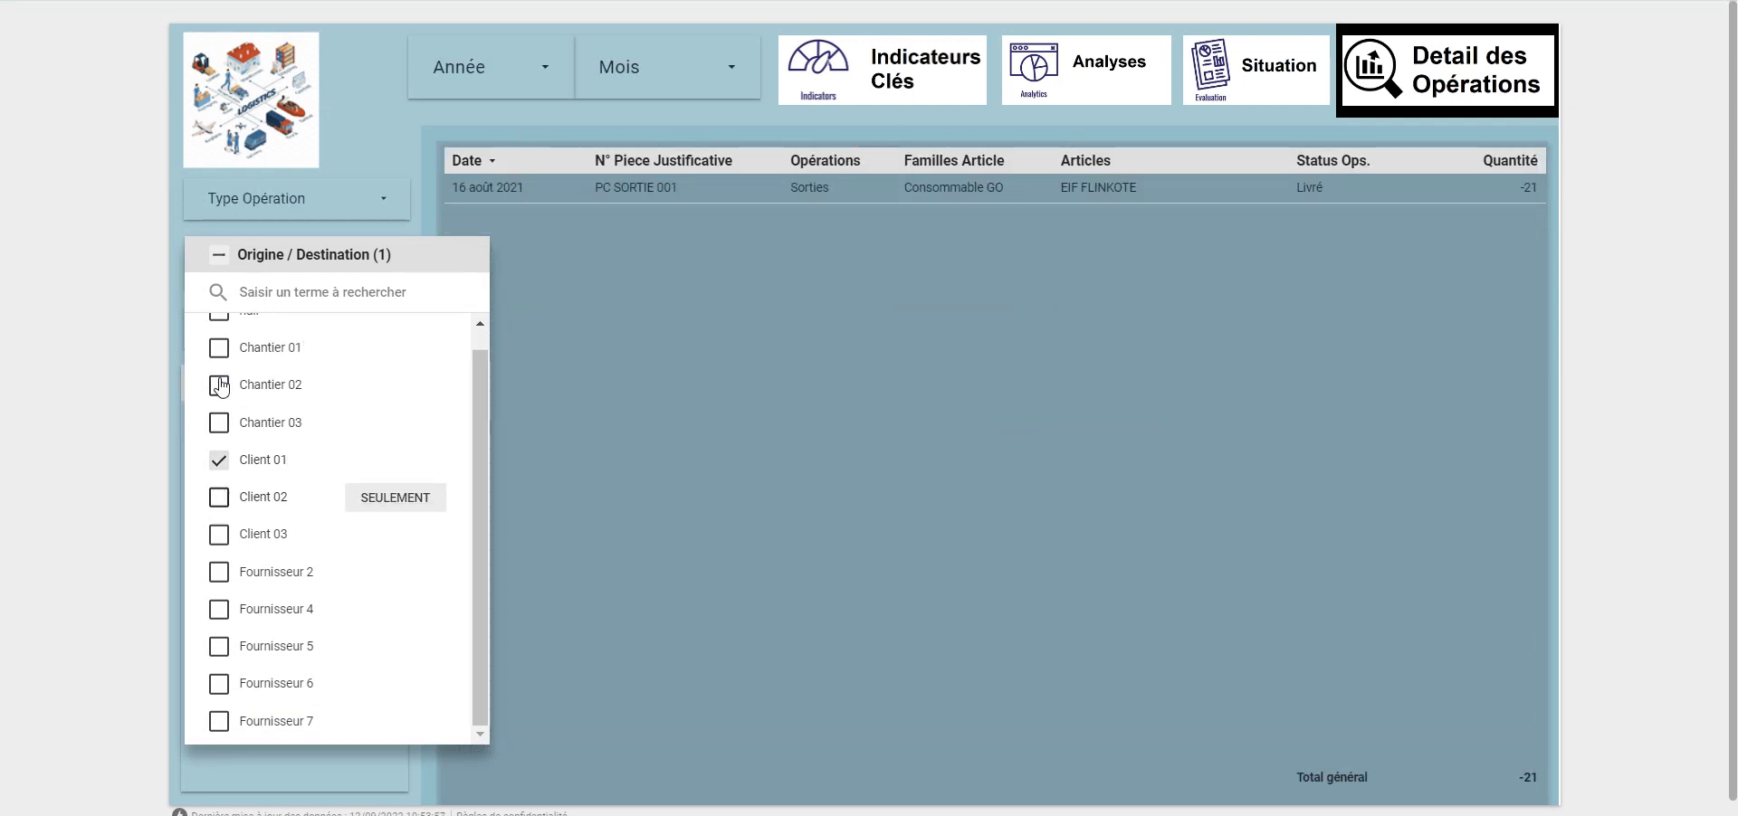
key("Return")
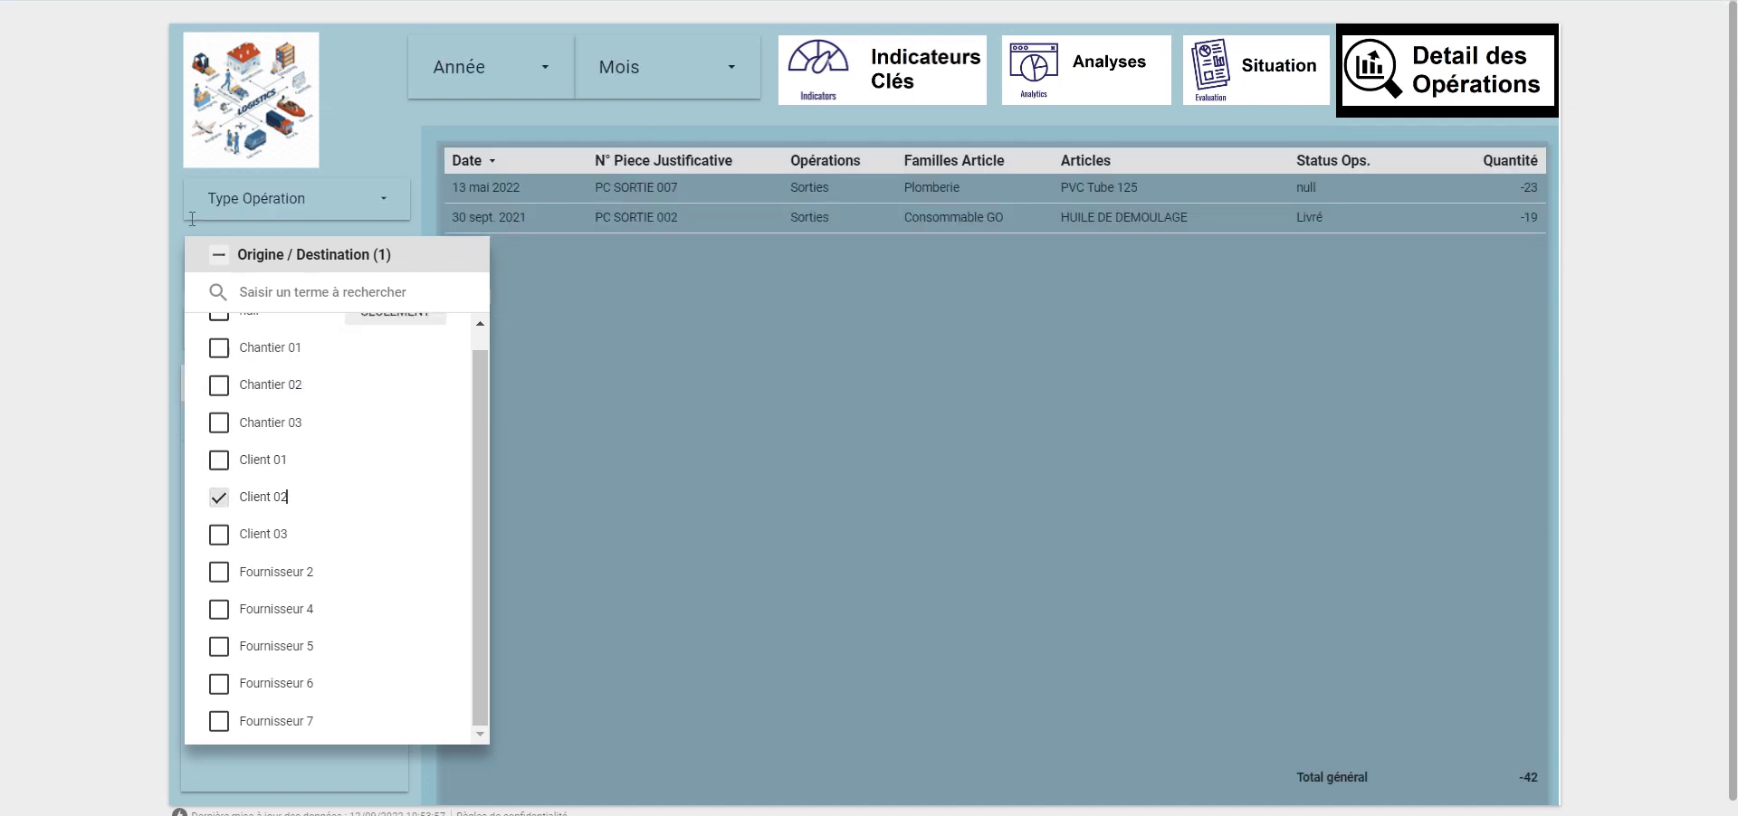
left_click(218, 255)
left_click(102, 287)
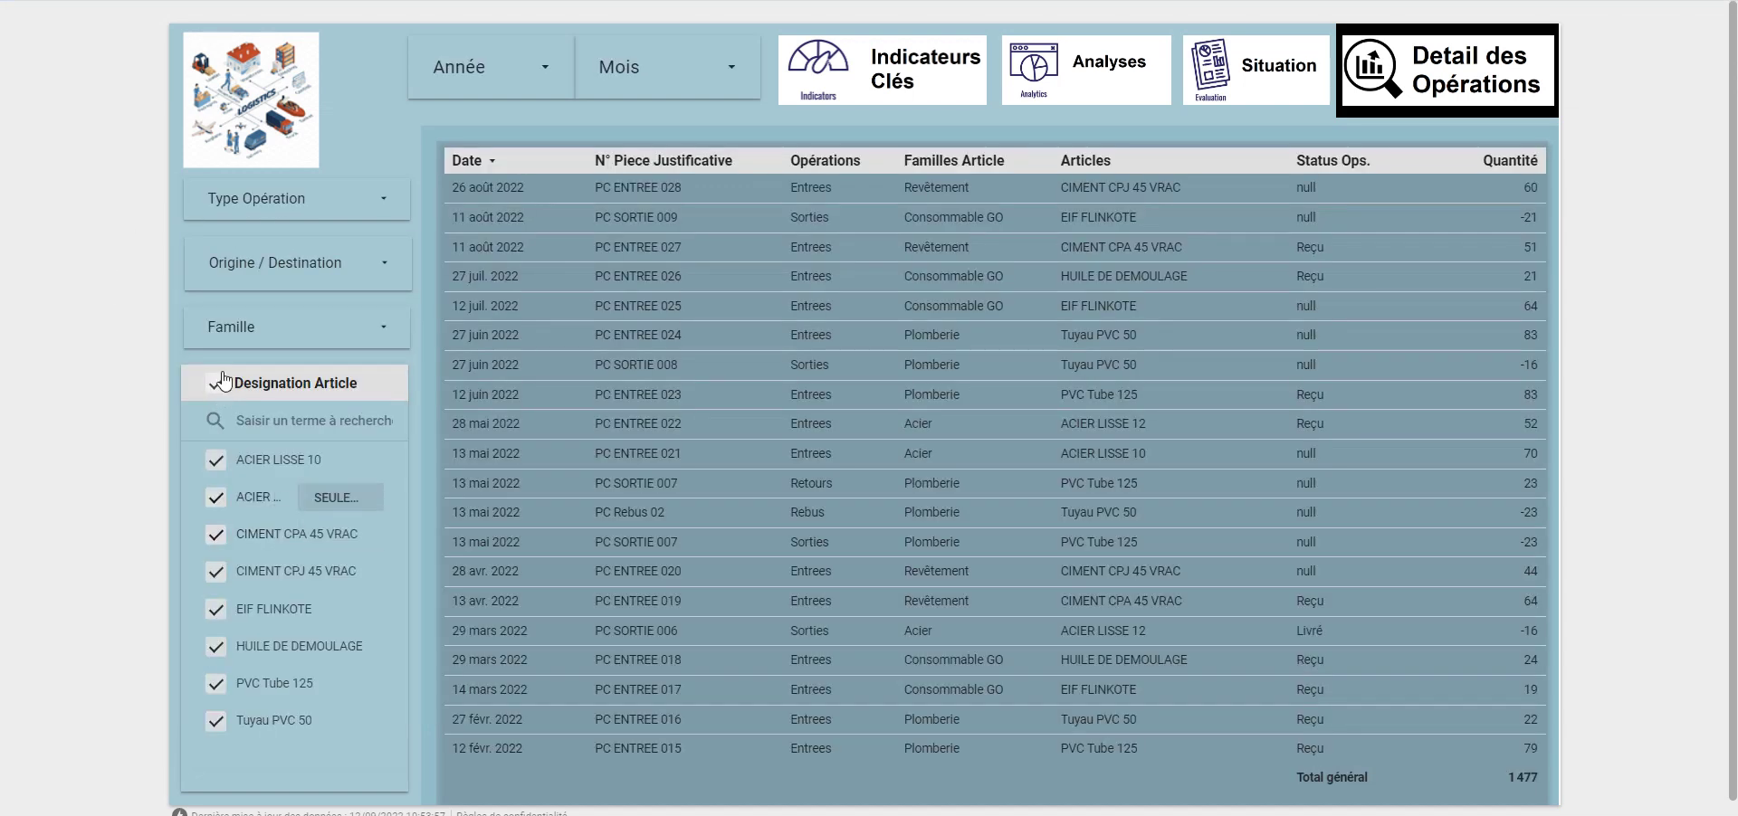
left_click(270, 342)
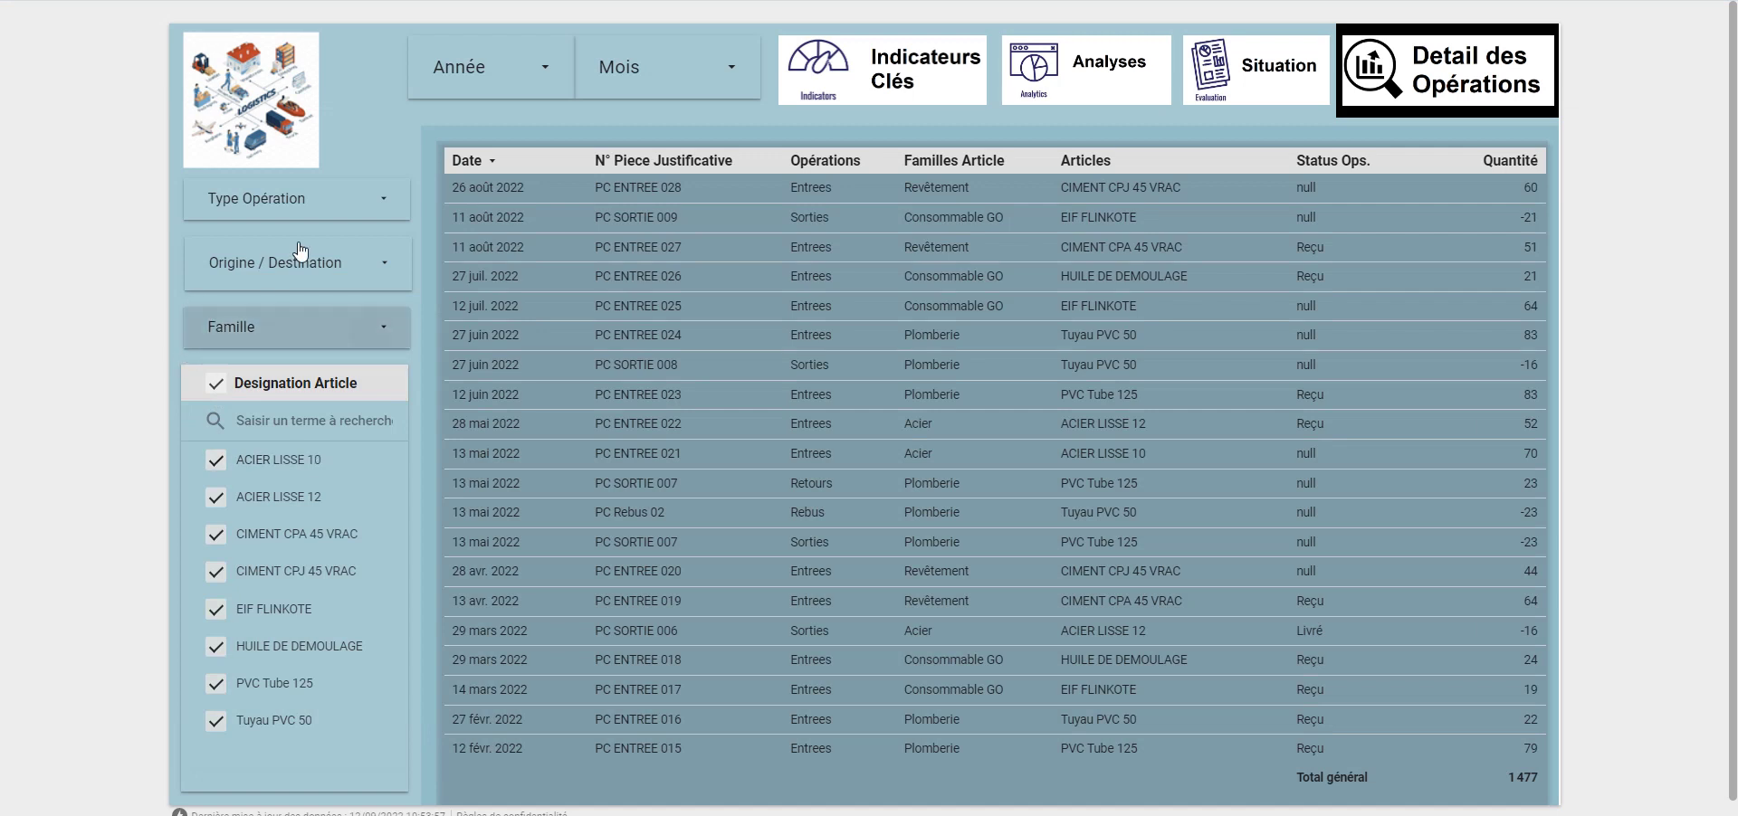
left_click(64, 378)
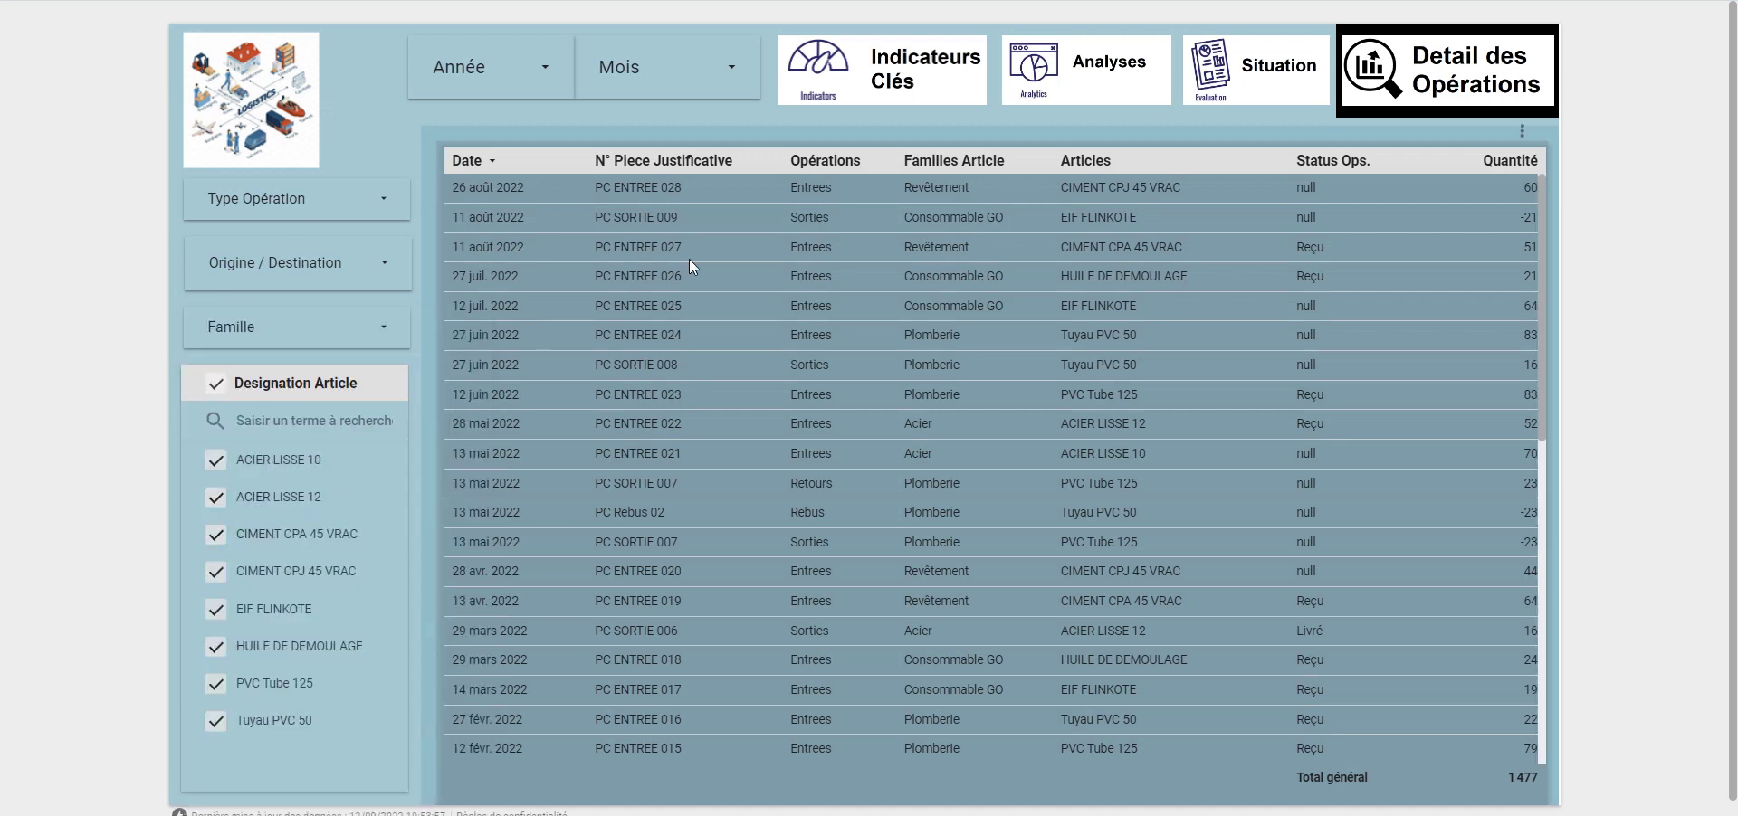
Filter the operations table by year 2022 and by year 2021, and restore both years
left_click(500, 54)
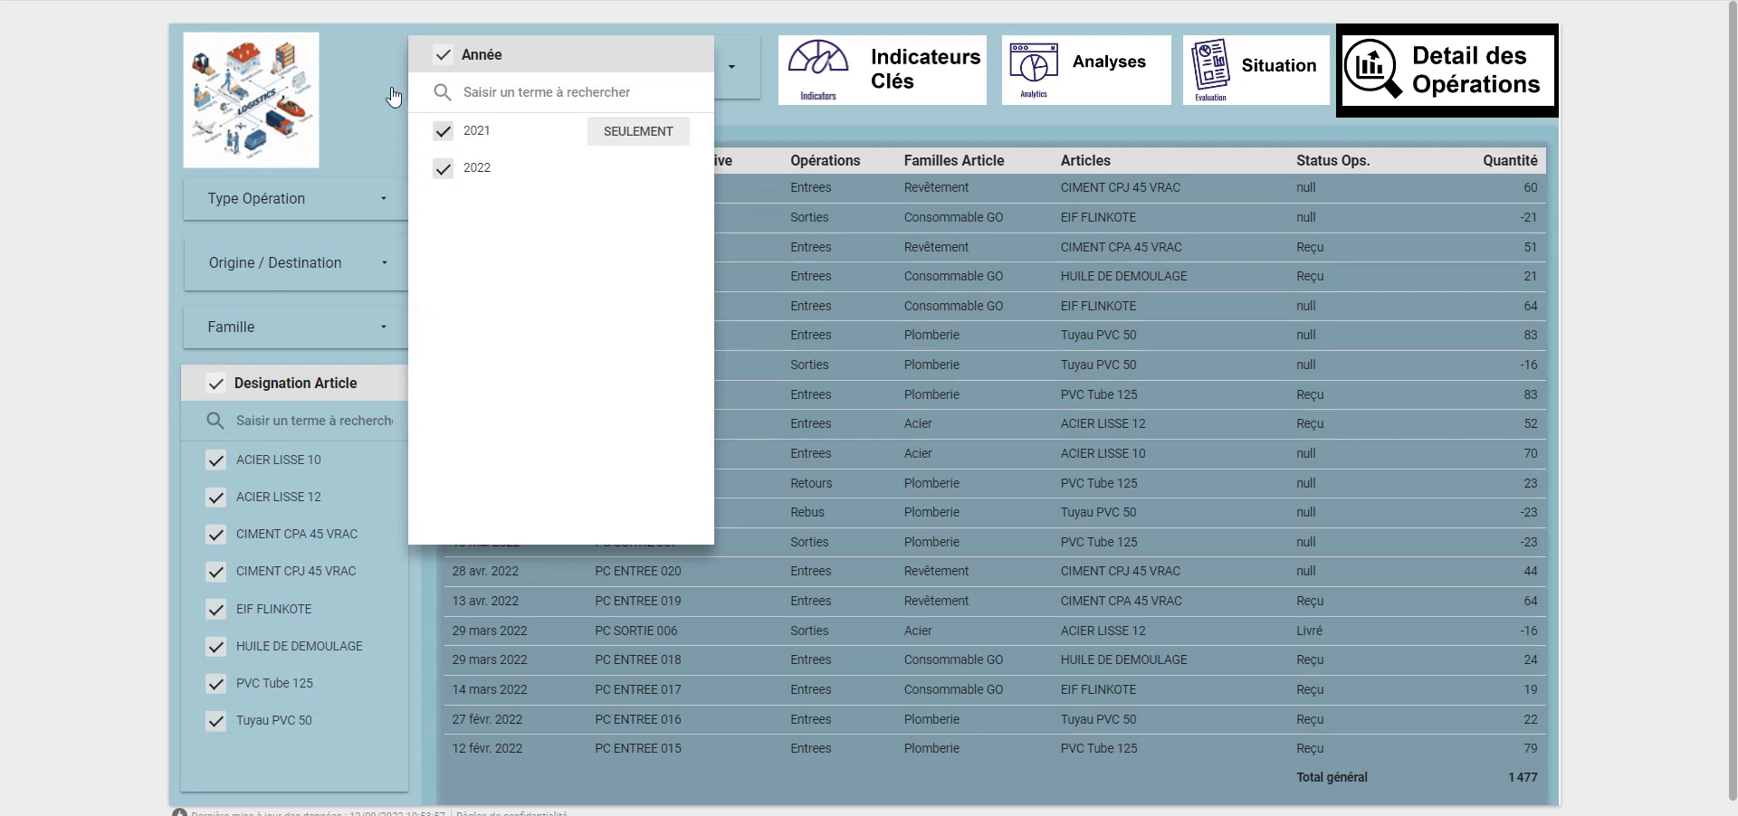
left_click(442, 131)
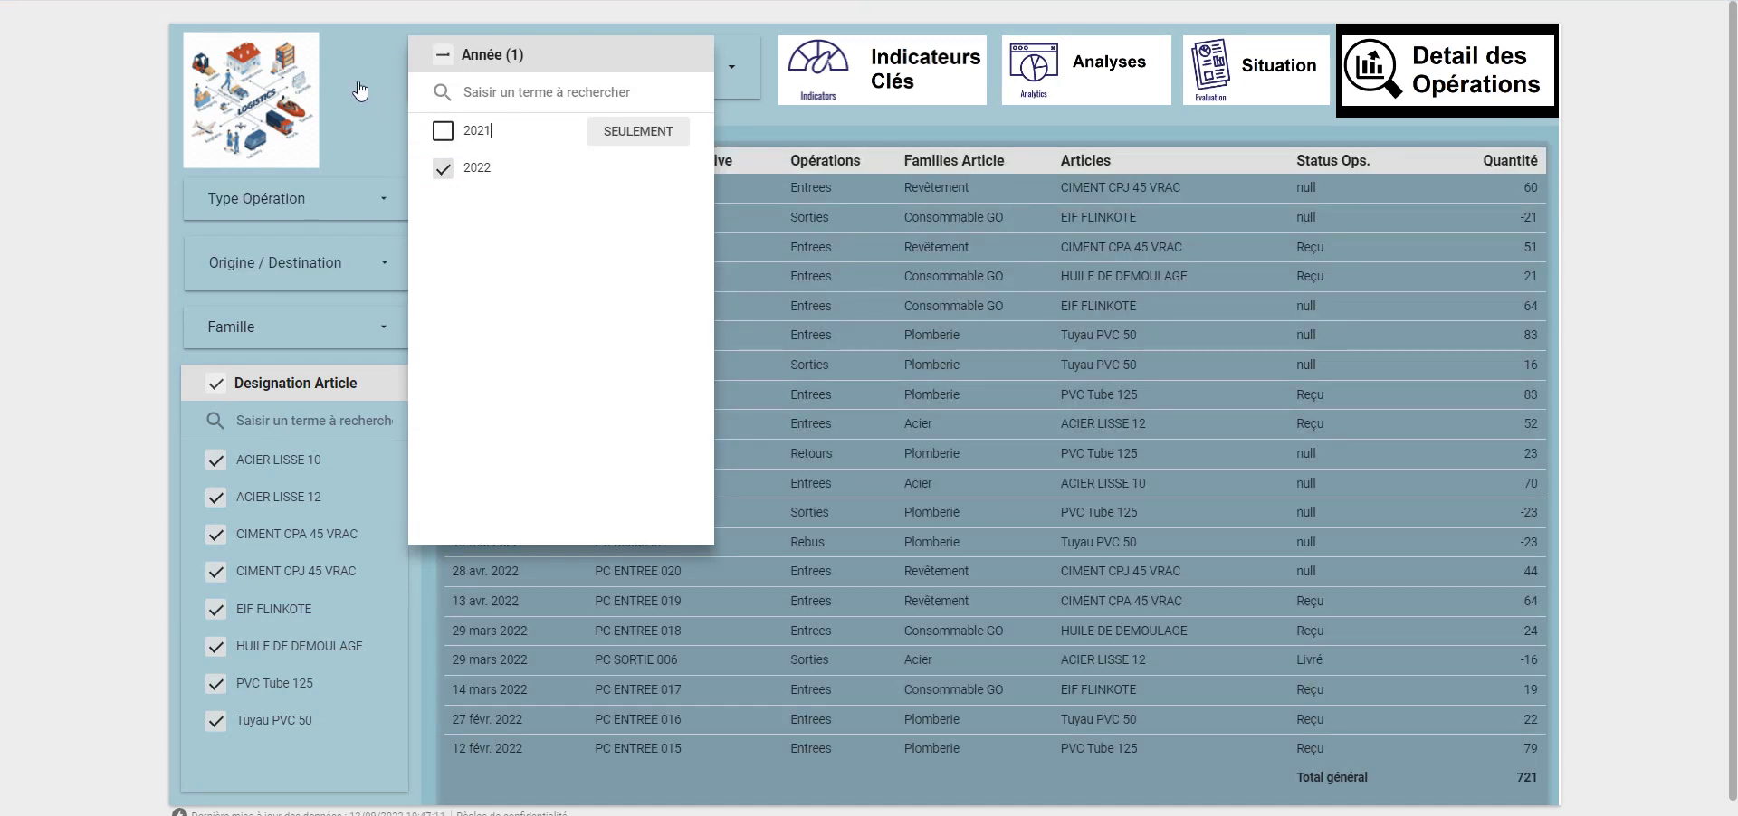
left_click(443, 131)
left_click(647, 131)
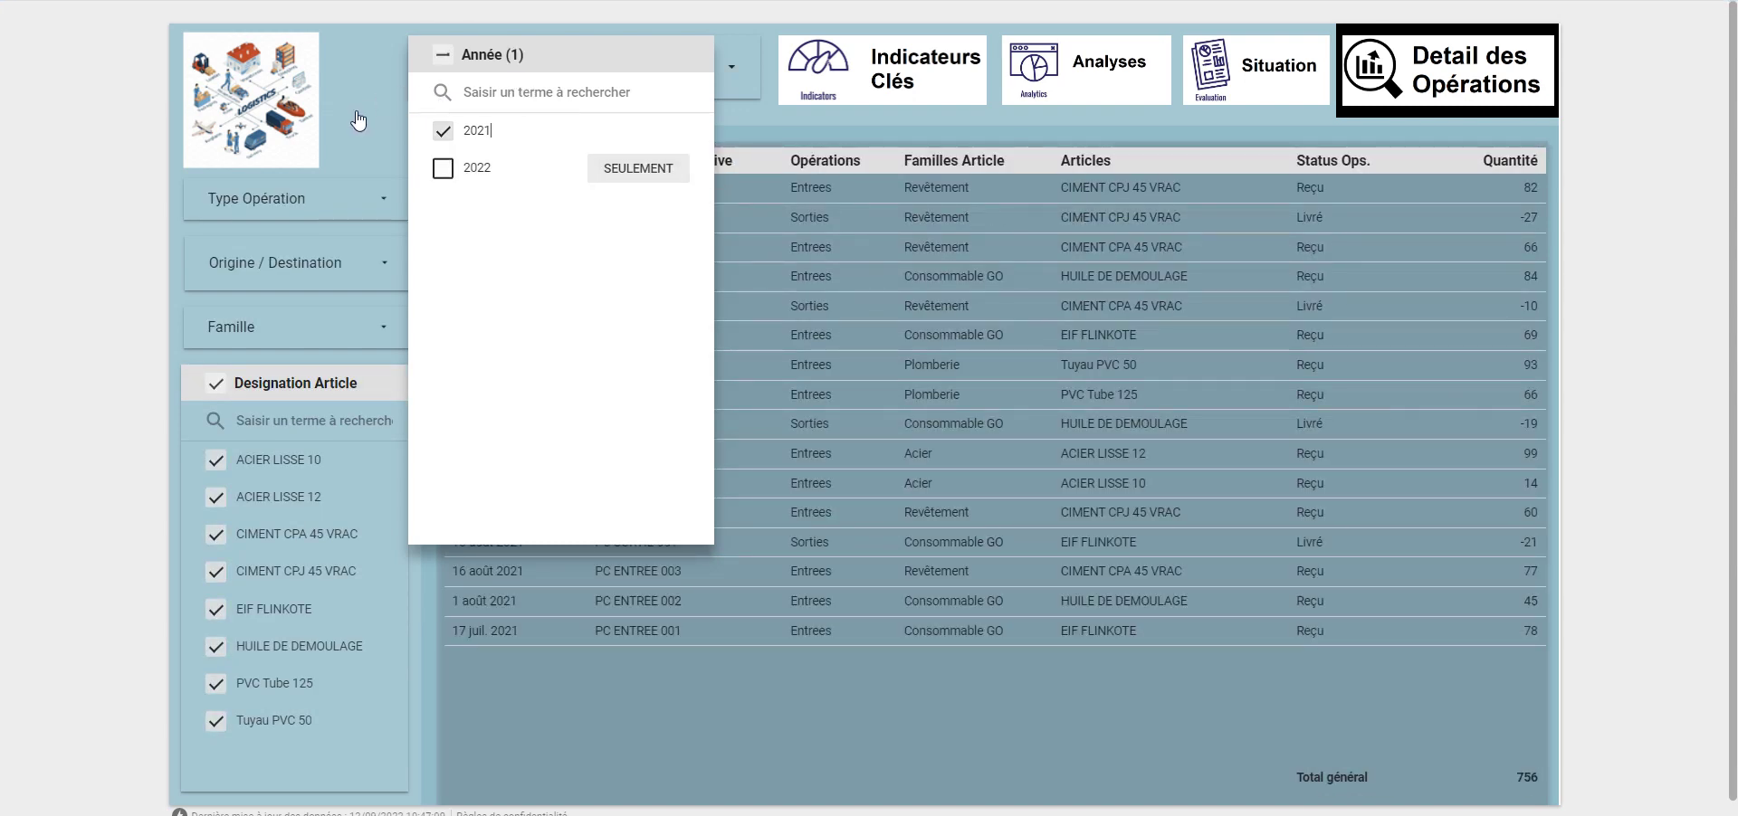
left_click(443, 169)
left_click(58, 197)
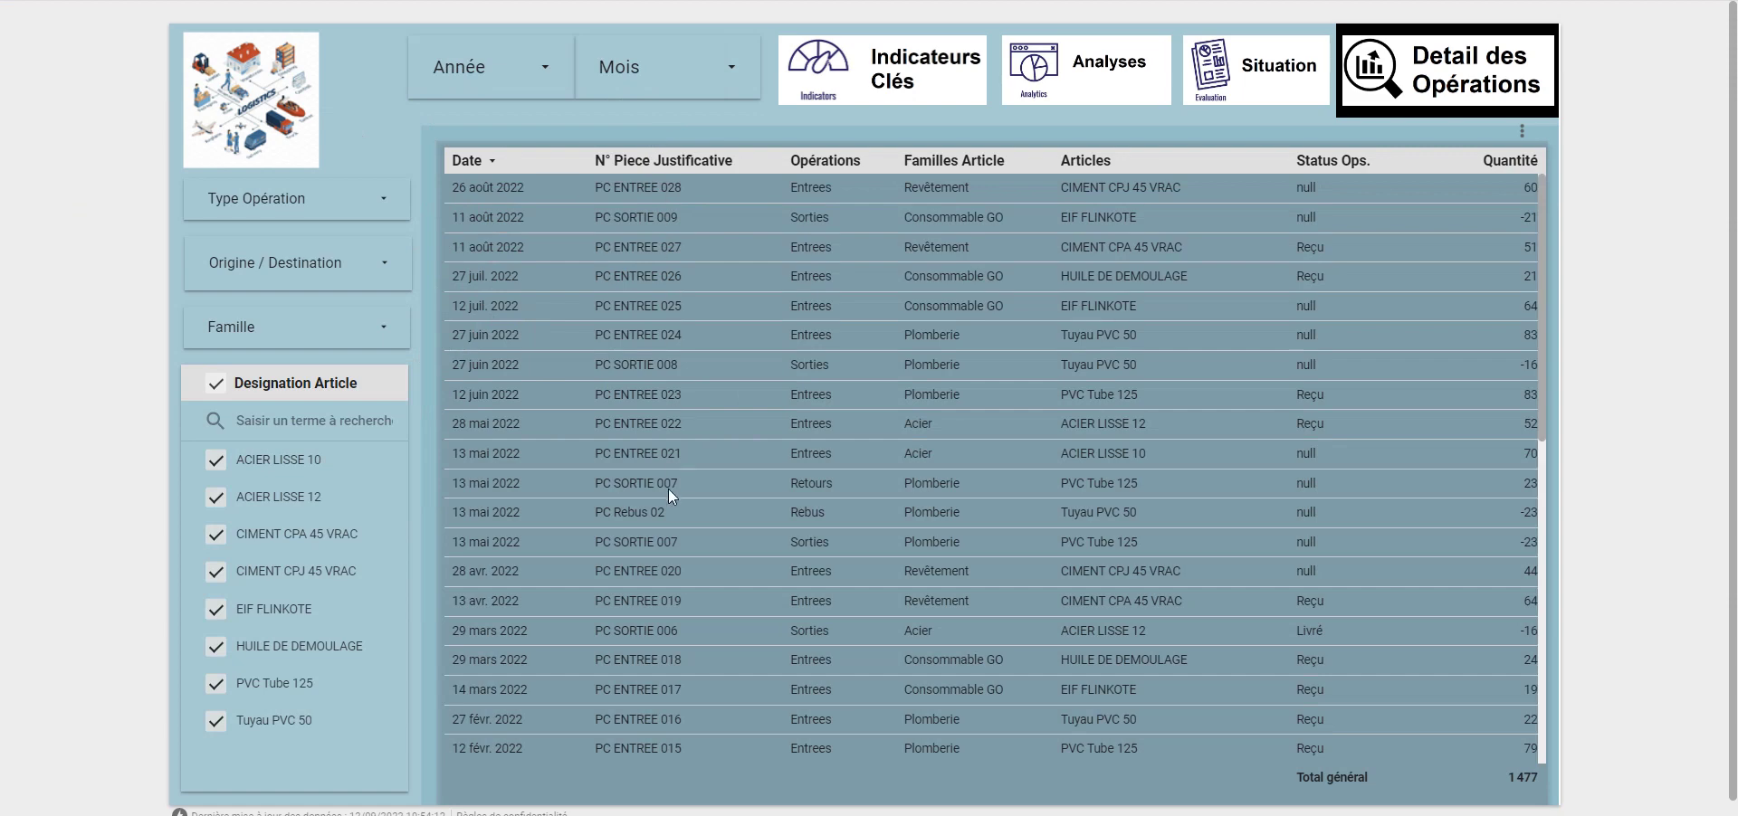
Look through the full operations table from the newest to the oldest entries, and return to the Indicateurs Clés page
scroll(677, 404, "down", 3)
scroll(677, 404, "up", 4)
scroll(1211, 349, "down", 3)
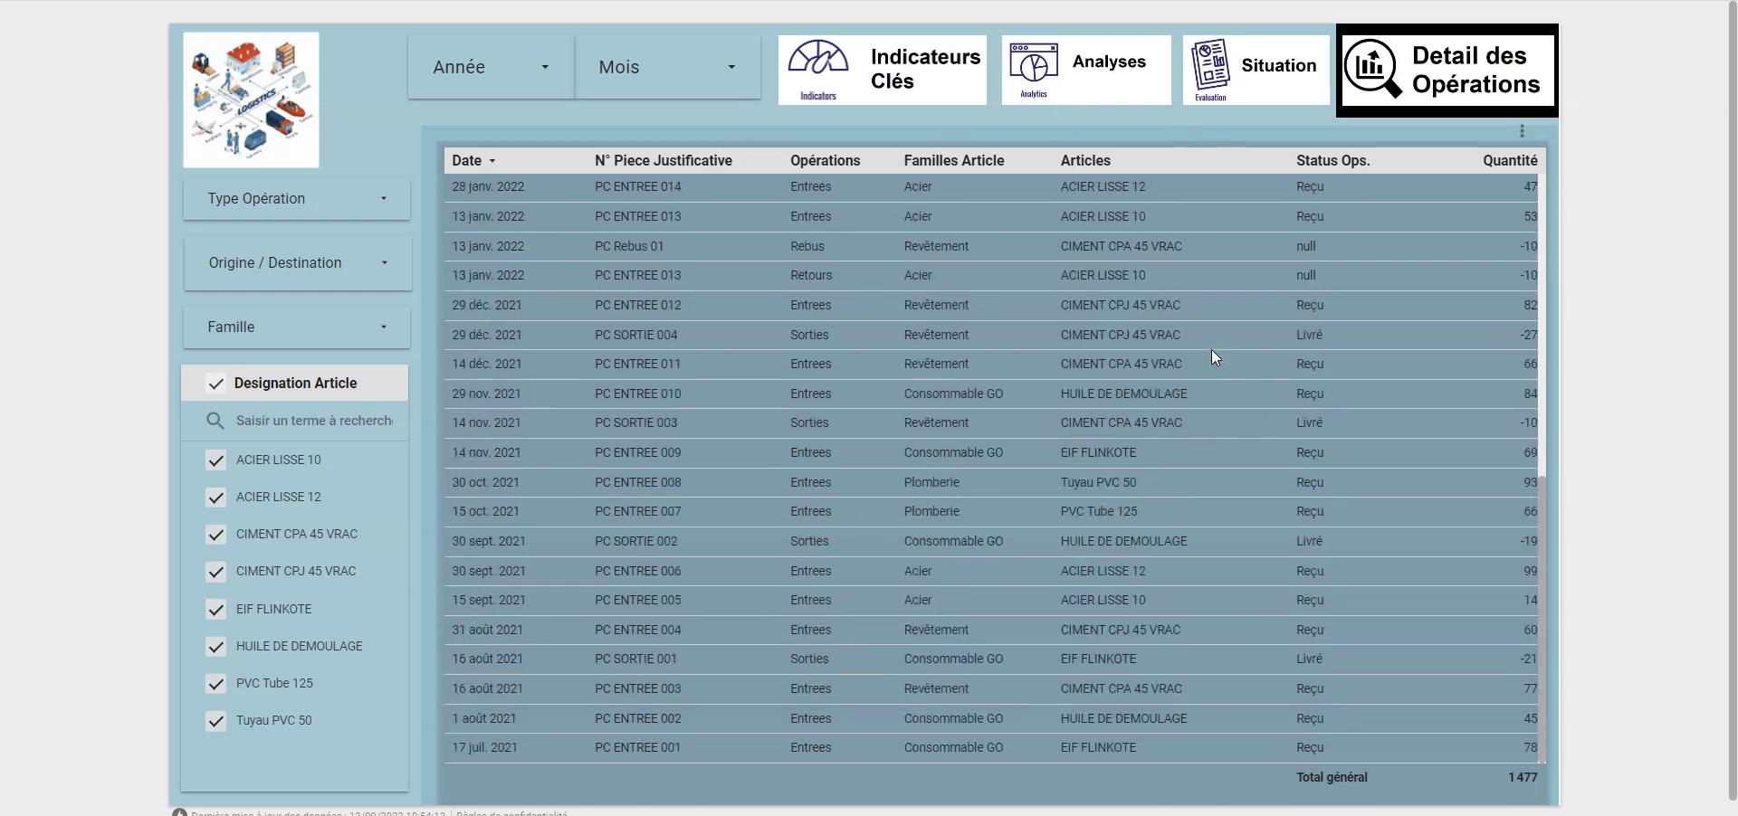
scroll(1209, 351, "up", 3)
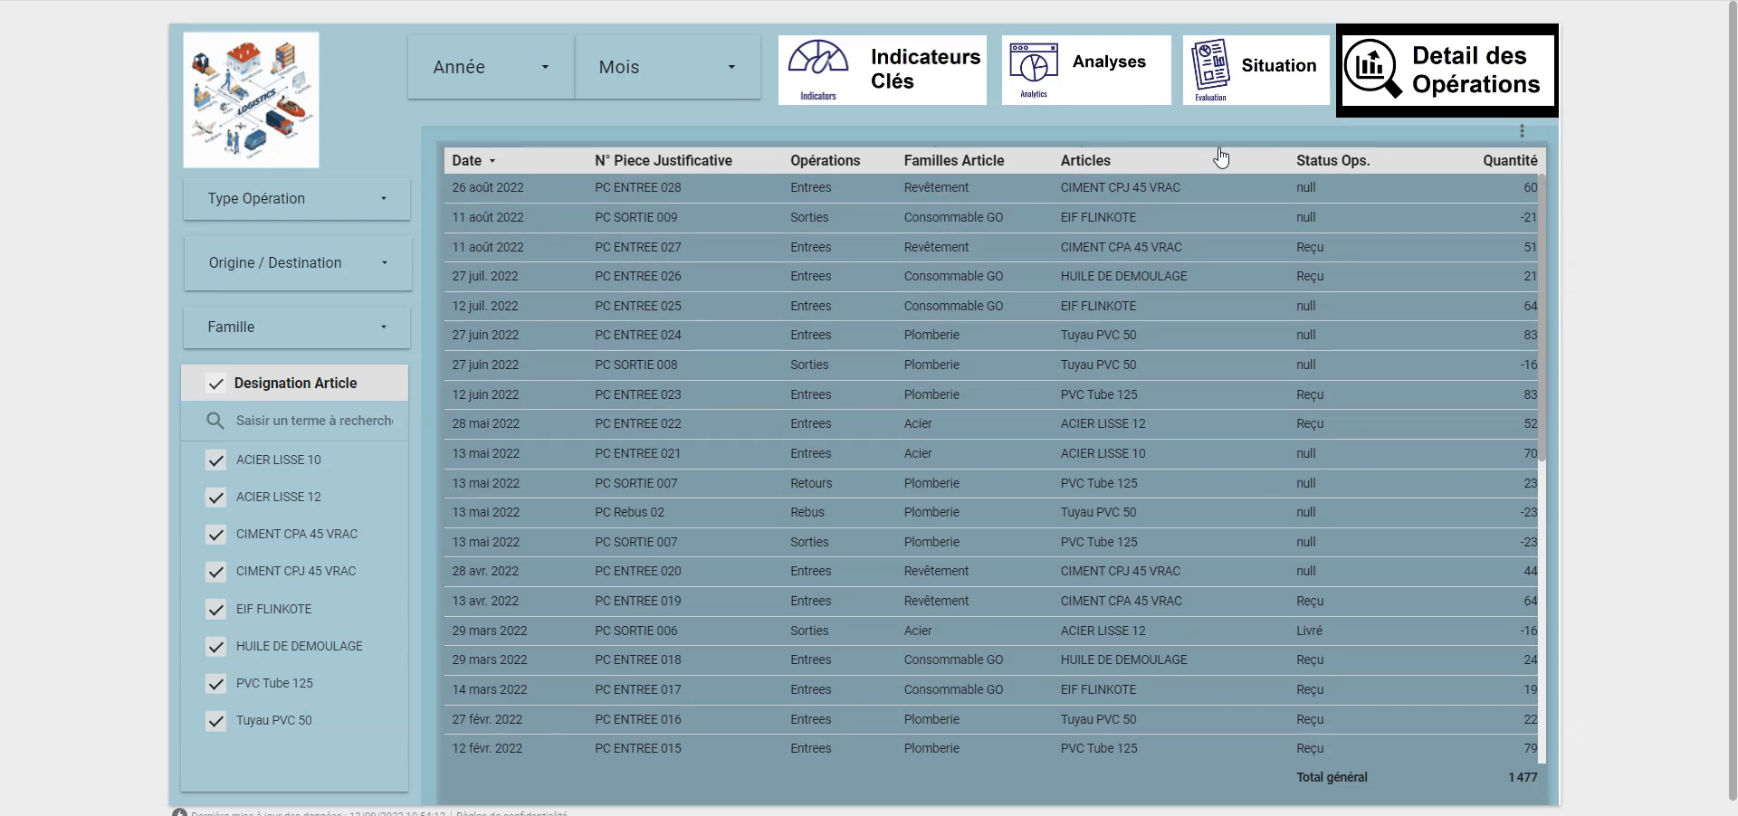
scroll(1219, 420, "down", 10)
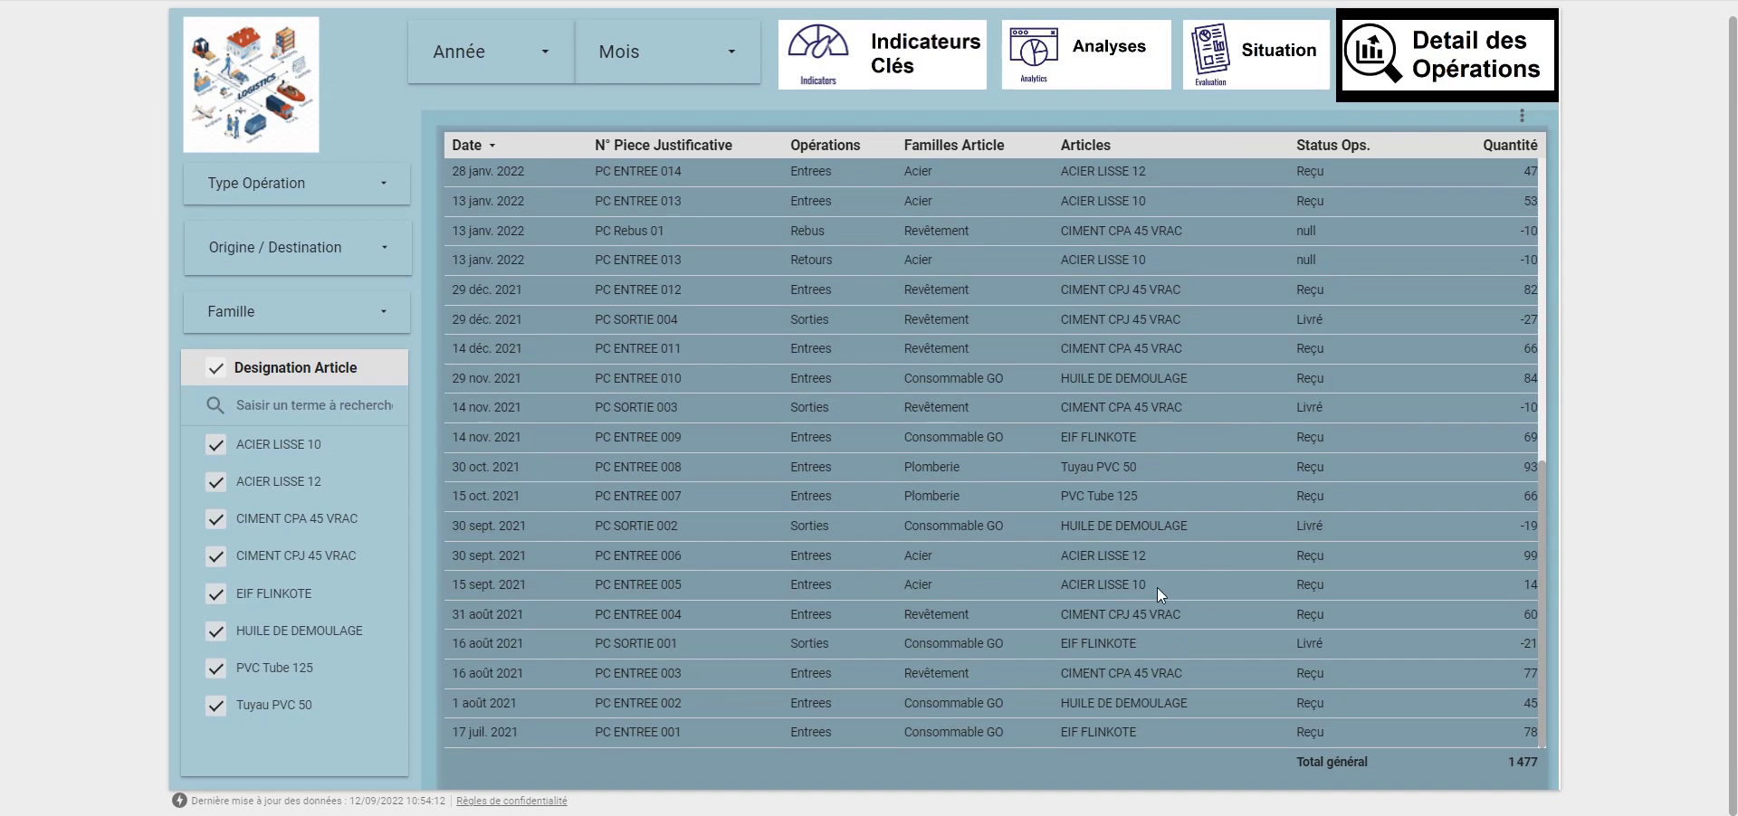
scroll(1219, 270, "up", 10)
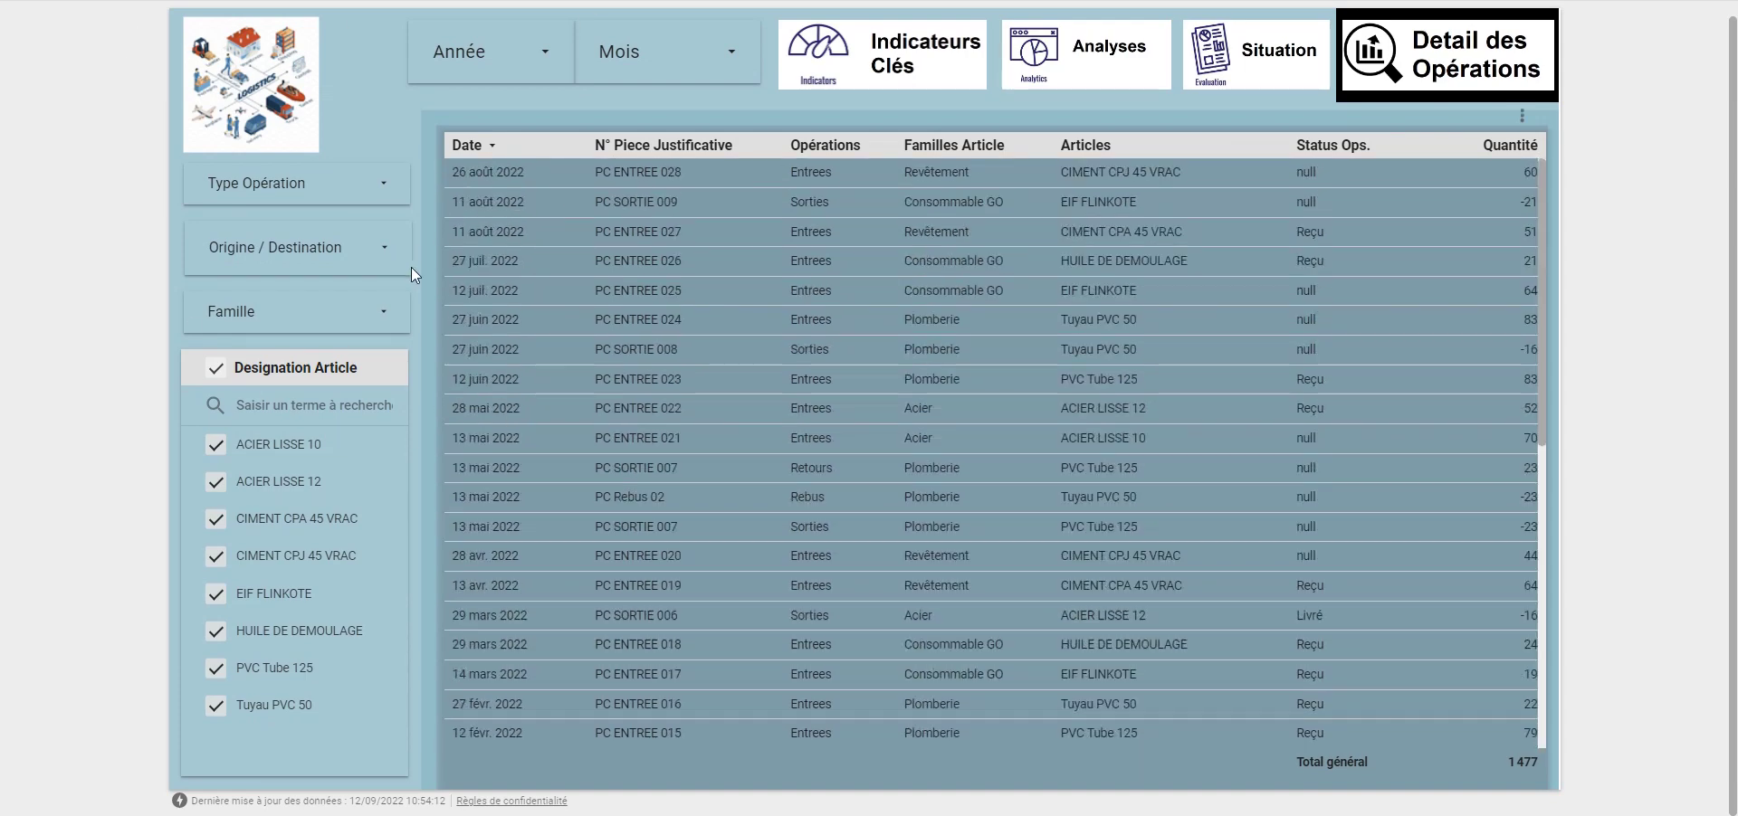
left_click(658, 73)
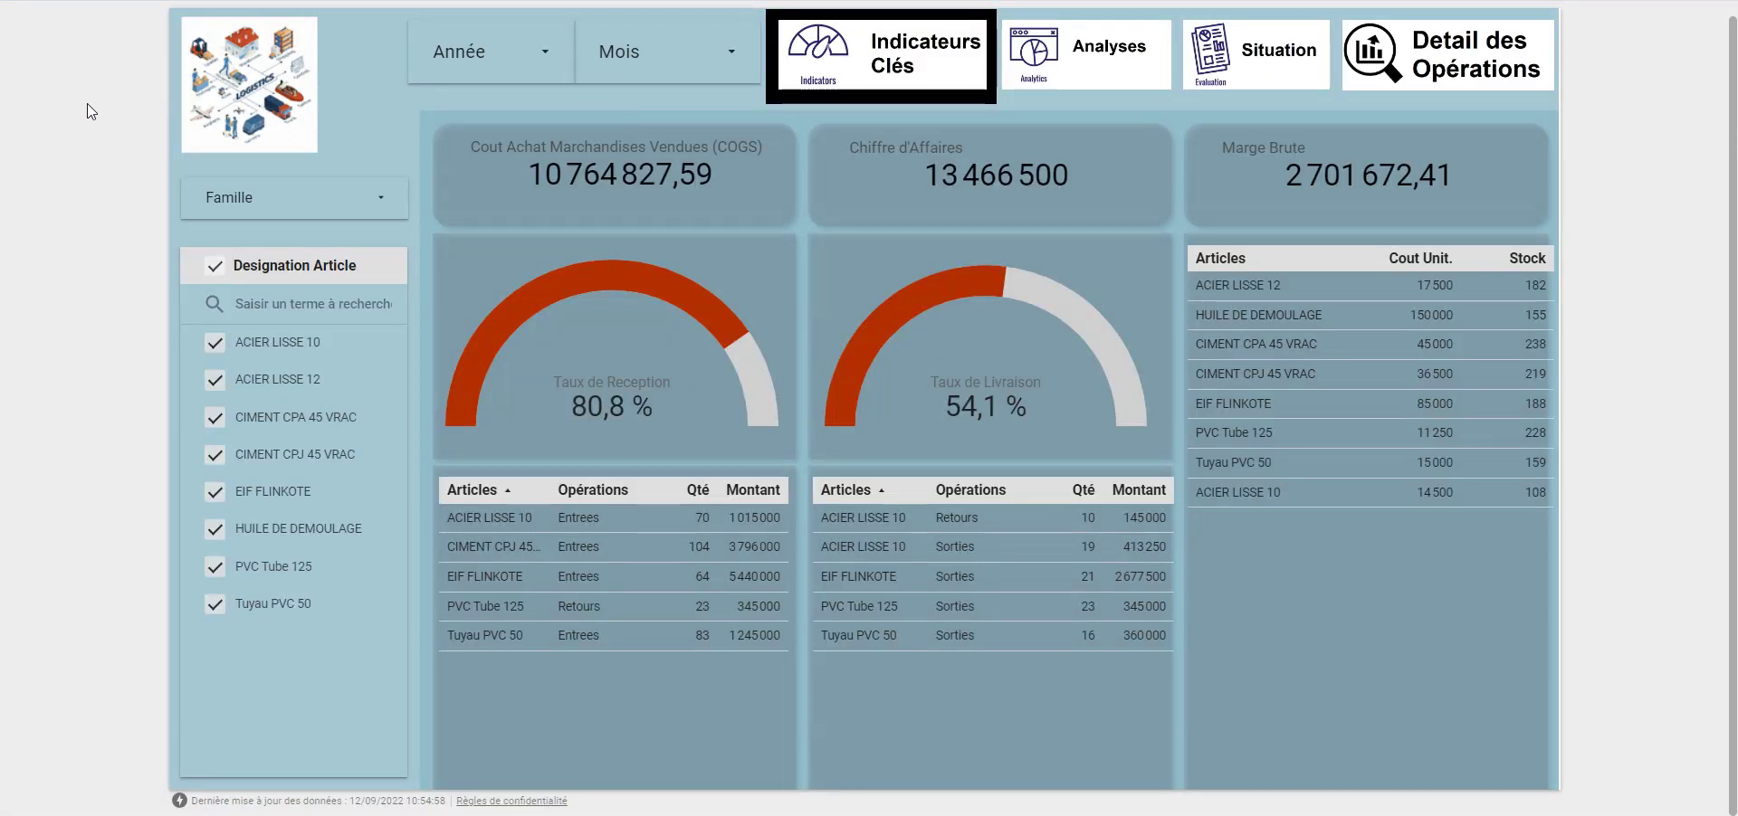